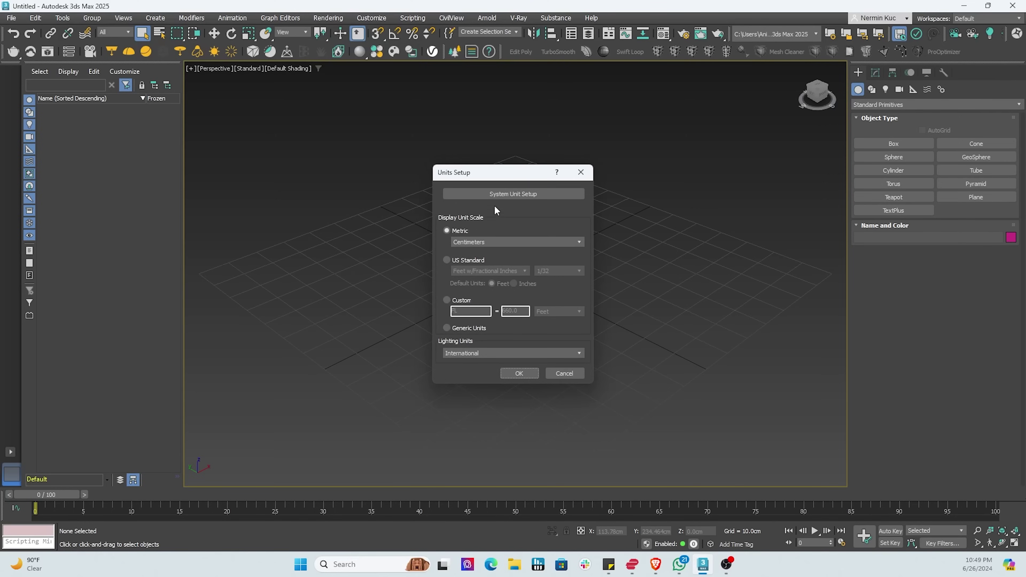
# Confirm a system unit scale of 1 unit = 1.0 centimeter and accept metric centimeters as the display unit
pyautogui.click(502, 193)
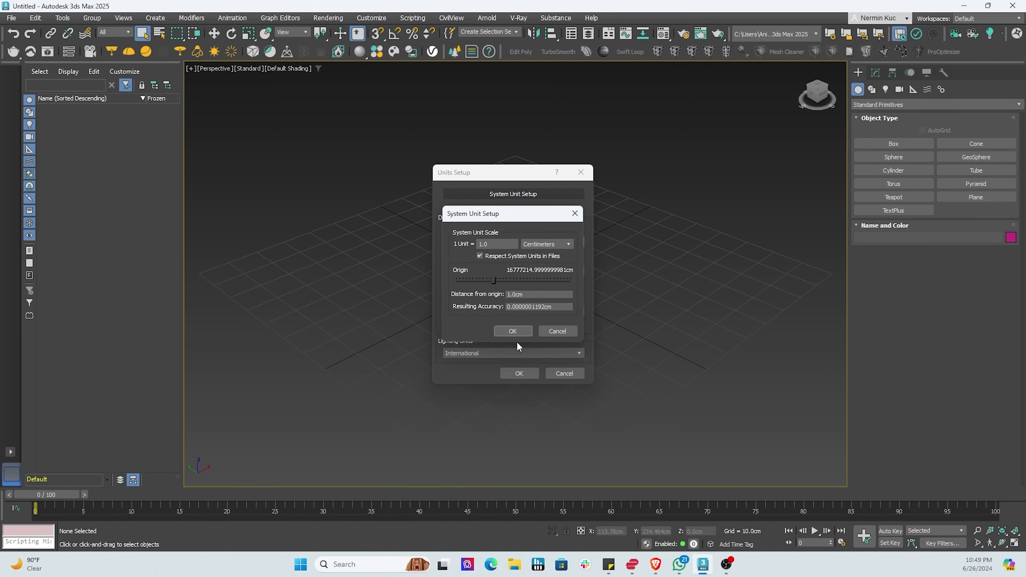
pyautogui.click(519, 331)
pyautogui.click(517, 372)
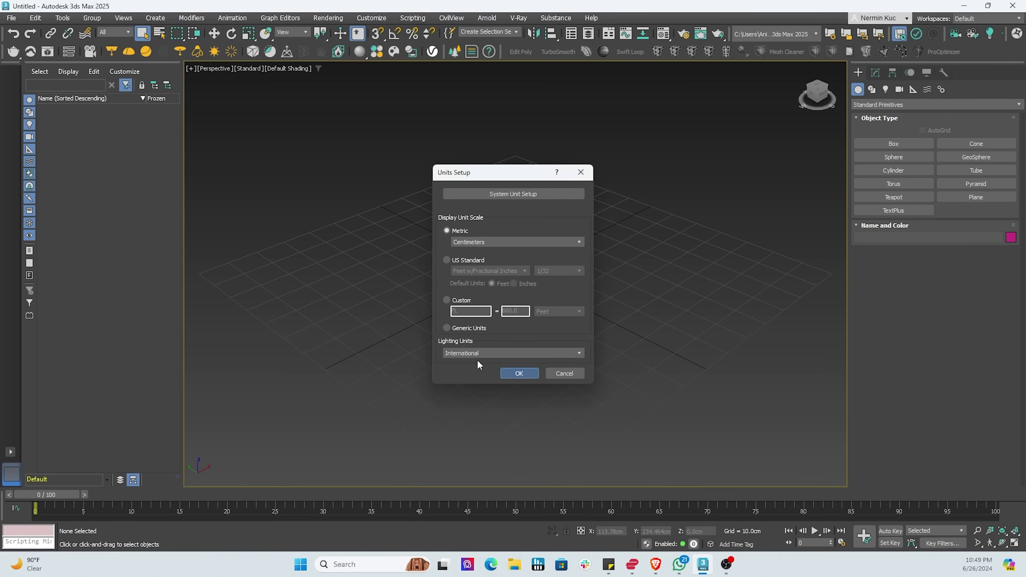
# Set the home grid spacing to 1 cm and increase the perspective view grid extent
pyautogui.click(66, 18)
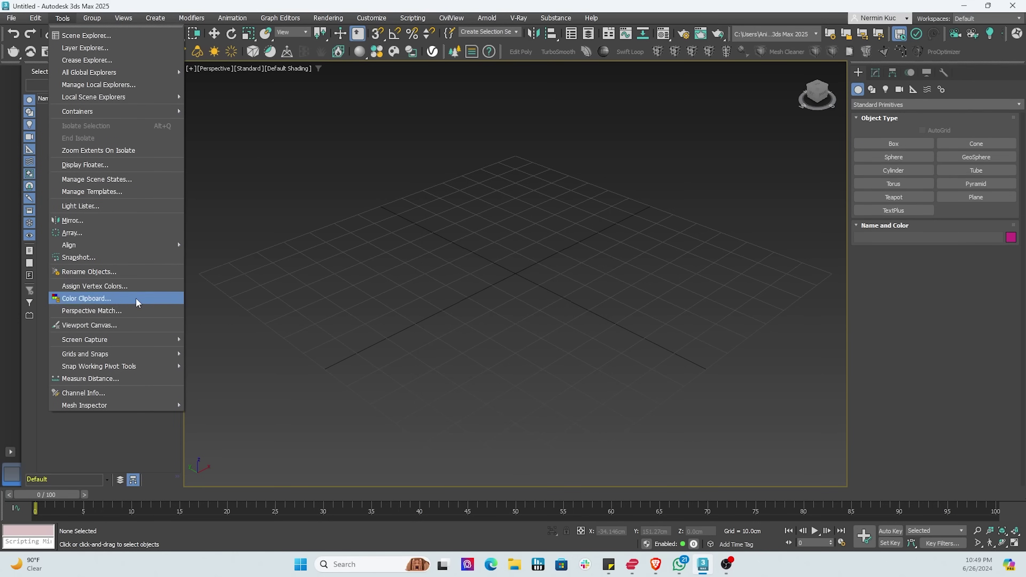
pyautogui.moveTo(137, 354)
pyautogui.click(208, 355)
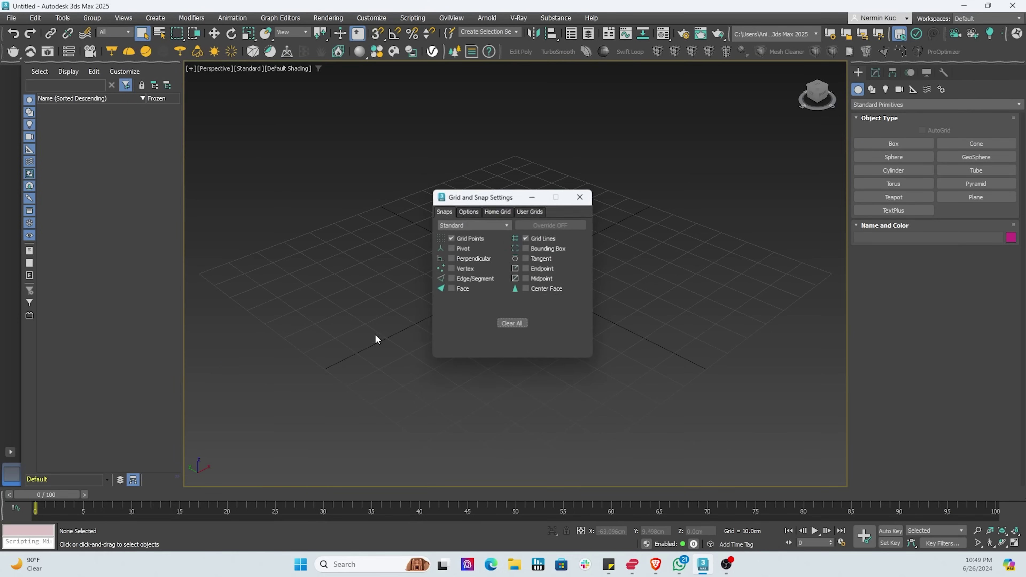
pyautogui.click(489, 211)
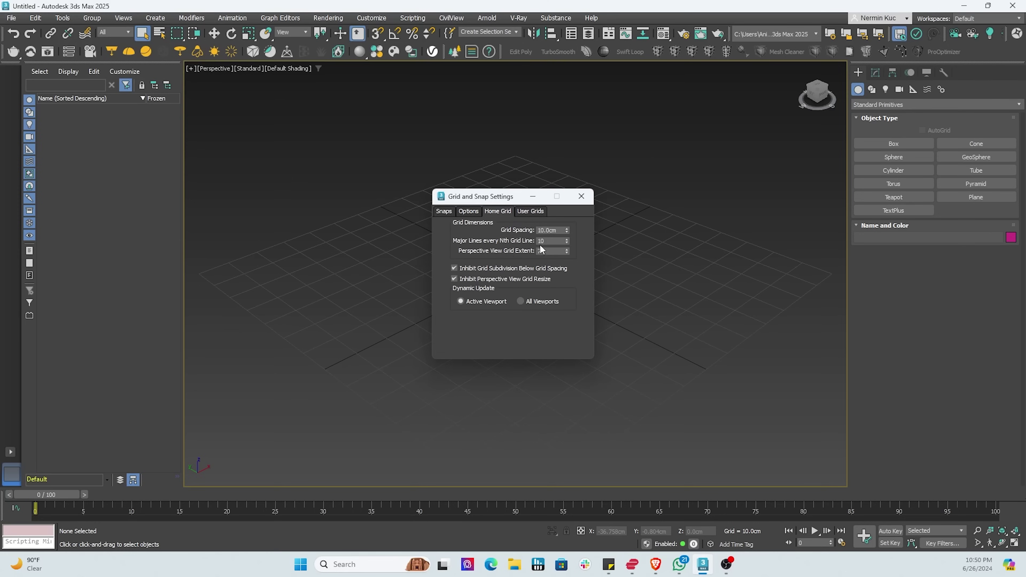
pyautogui.doubleClick(562, 229)
pyautogui.write('1')
pyautogui.press('Return')
pyautogui.moveTo(567, 253); pyautogui.dragTo(568, 223)
pyautogui.click(581, 197)
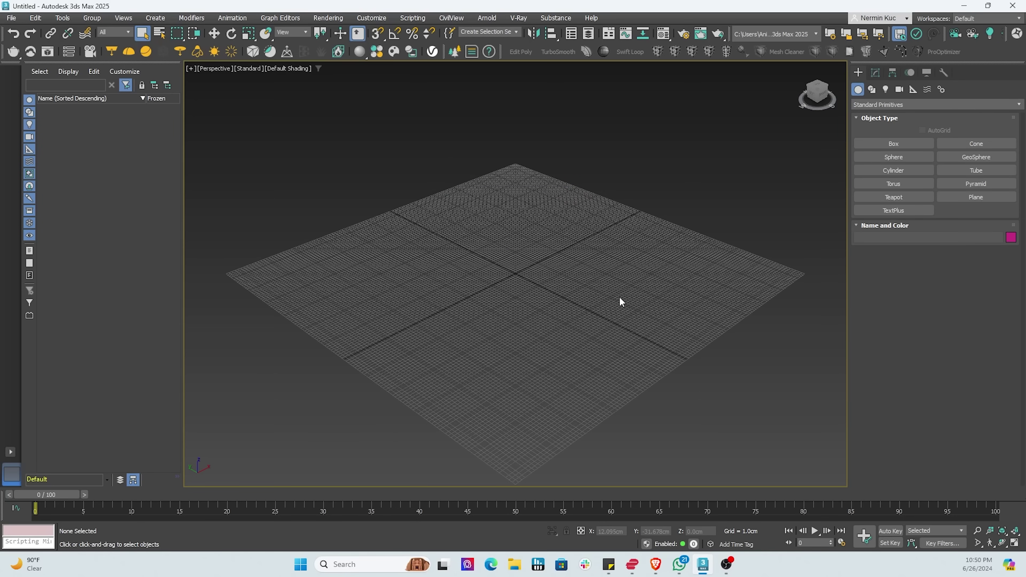
# Draw a cylinder about 16.6 cm in radius and 25.7 cm high near the centre of the grid
pyautogui.scroll(4, 525, 280)
pyautogui.moveTo(624, 303); pyautogui.dragTo(576, 303, button='middle')
pyautogui.click(876, 169)
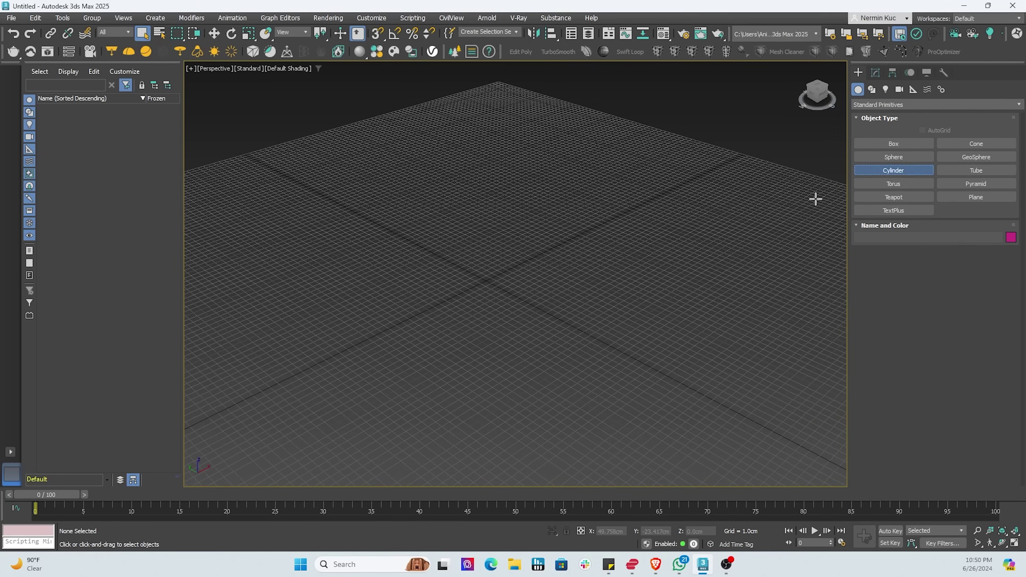
pyautogui.moveTo(447, 250); pyautogui.dragTo(501, 295)
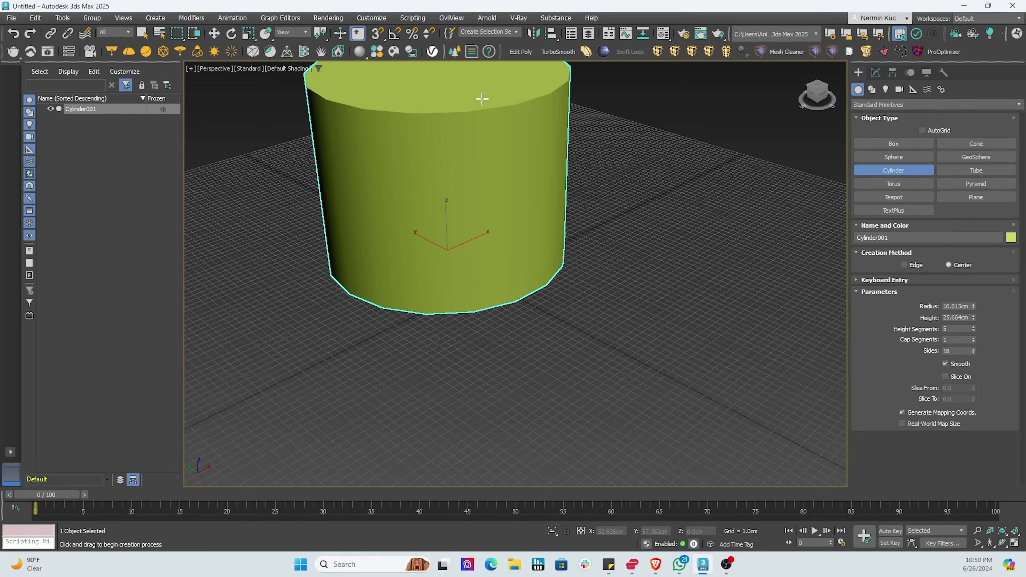
pyautogui.click(481, 101)
# Set the cylinder's radius to 7 cm, its height to 13 cm and its height segments to 1
pyautogui.click(962, 305)
pyautogui.write('7')
pyautogui.press('Tab')
pyautogui.write('13')
pyautogui.press('Tab')
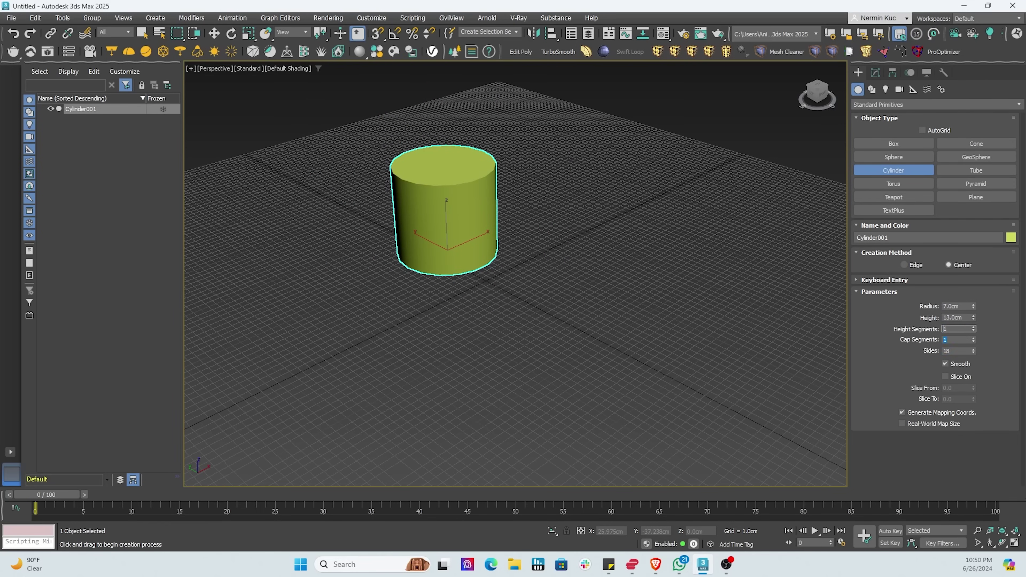
pyautogui.press('Tab')
pyautogui.click(212, 25)
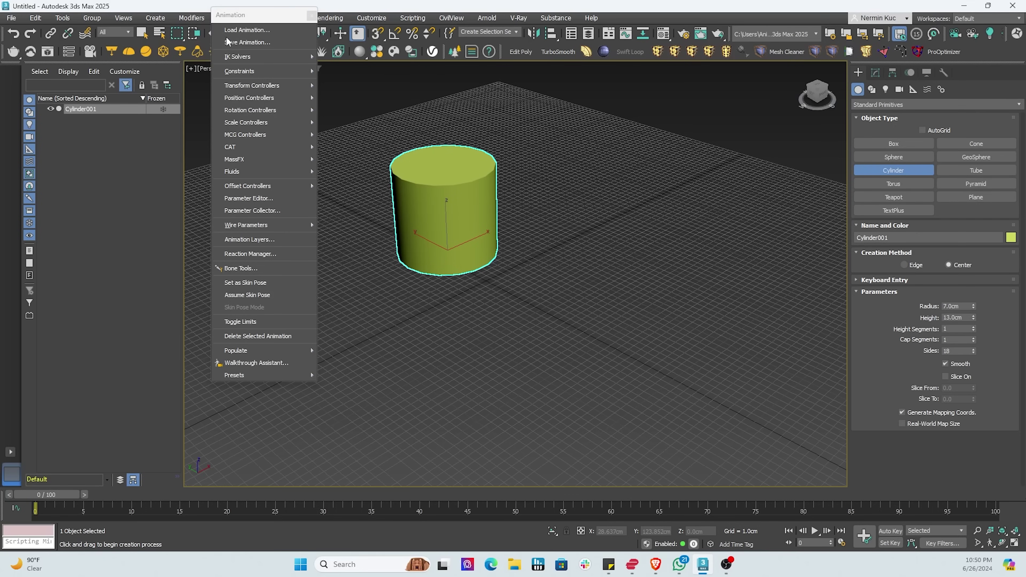
pyautogui.click(334, 99)
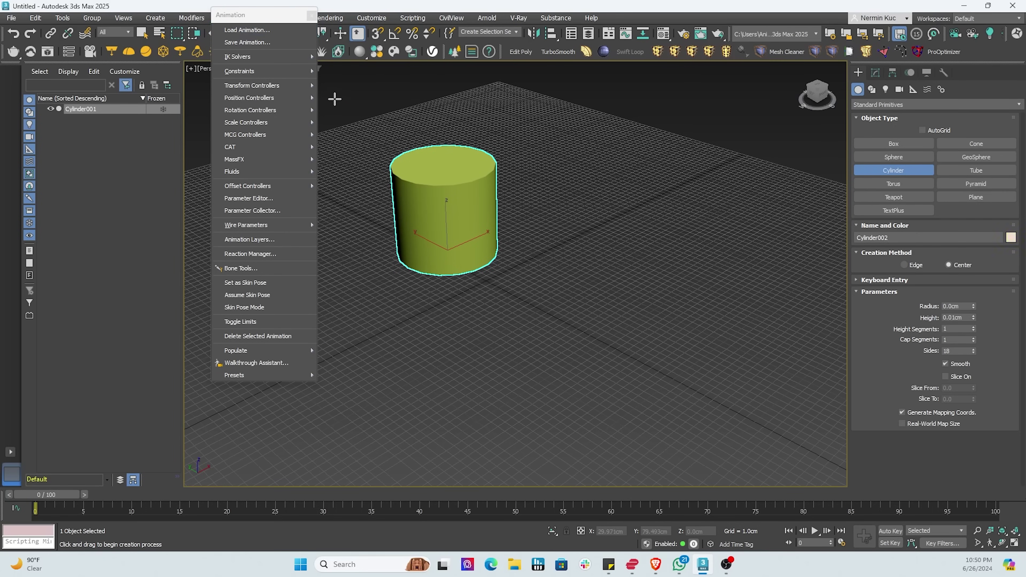
pyautogui.moveTo(303, 18)
pyautogui.mouseDown()
pyautogui.moveTo(301, 3)
pyautogui.moveTo(300, 23)
pyautogui.mouseUp()
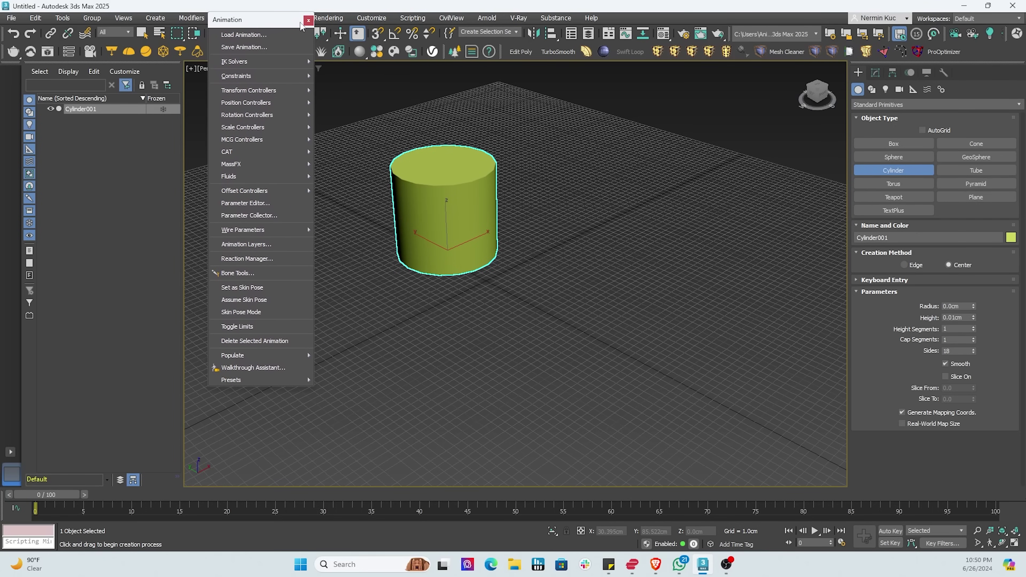
pyautogui.click(308, 20)
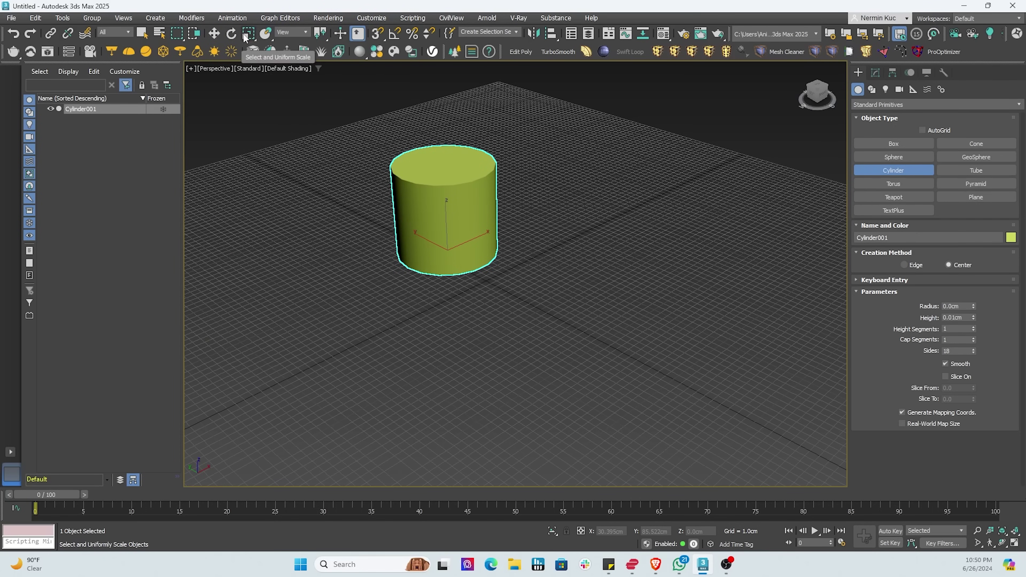
# Move the cylinder to X 0 and Y 0 so it stands on the grid origin
pyautogui.click(215, 34)
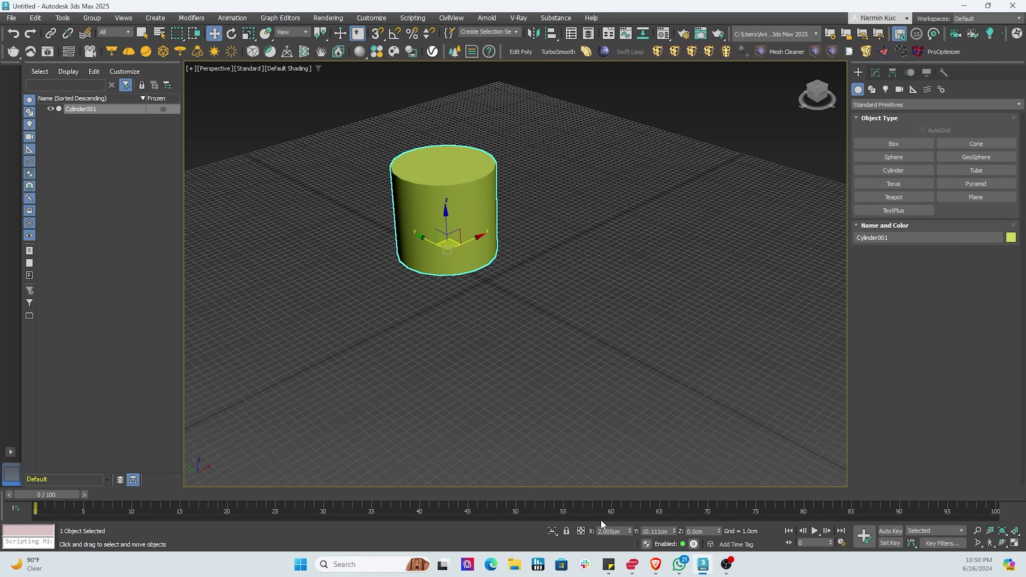
pyautogui.doubleClick(610, 530)
pyautogui.write('0')
pyautogui.press('Tab')
pyautogui.write('0')
pyautogui.press('Tab')
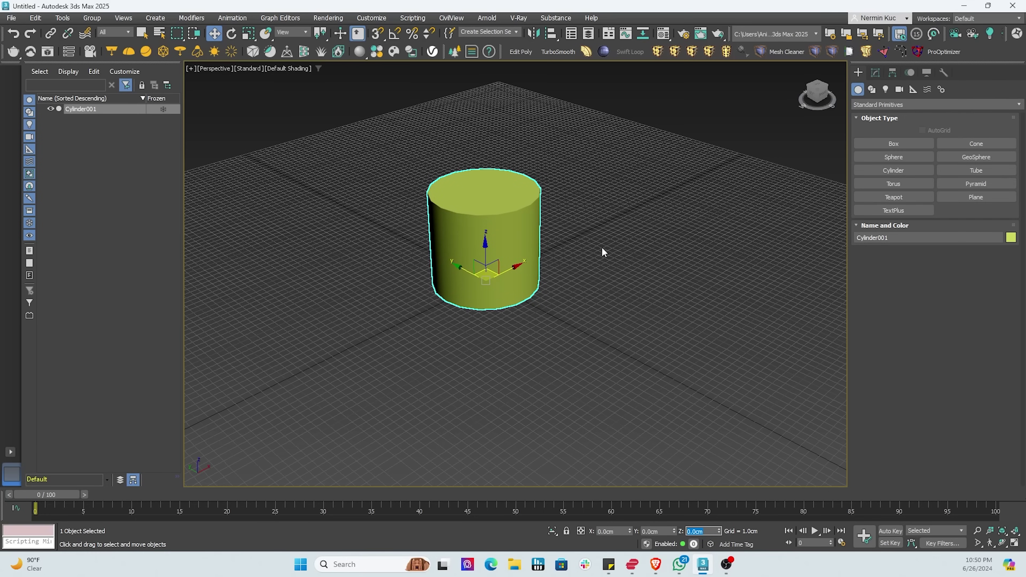
# Display edged faces in the perspective view and convert the cylinder to an Editable Poly
pyautogui.click(520, 235)
pyautogui.press('F4')
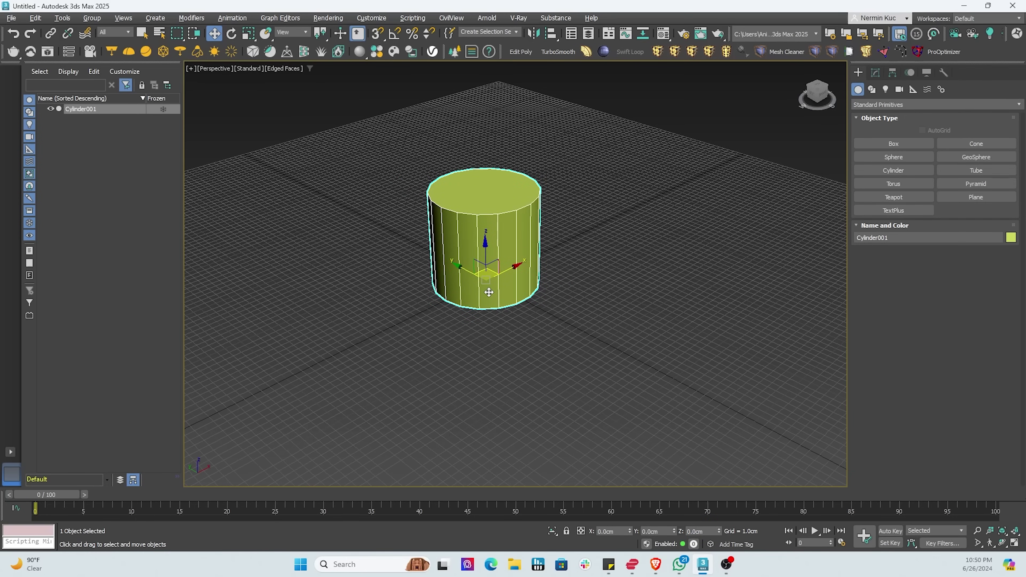
pyautogui.keyDown('alt'); pyautogui.moveTo(488, 292); pyautogui.dragTo(485, 240, button='middle'); pyautogui.keyUp('alt')
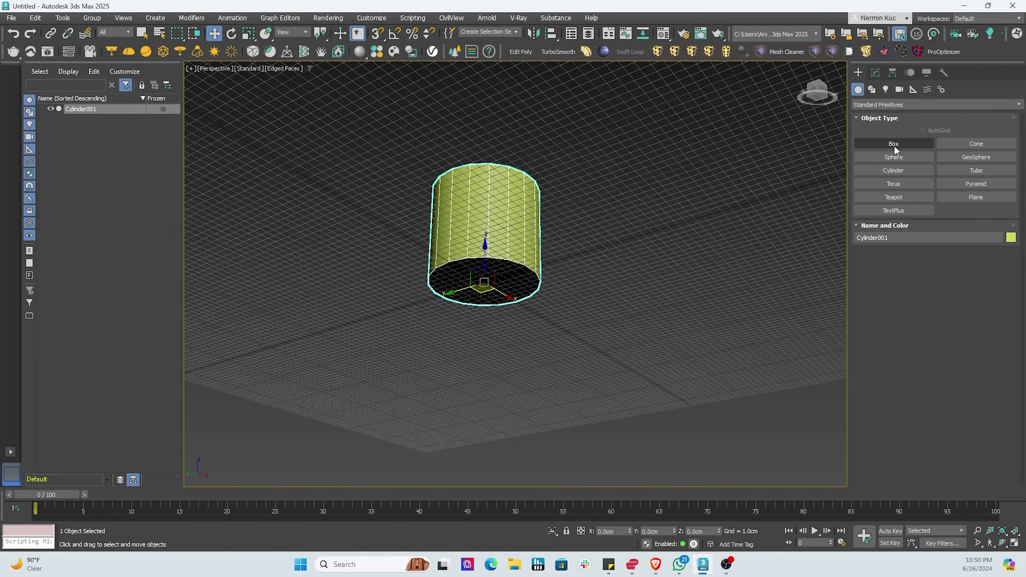
pyautogui.click(875, 73)
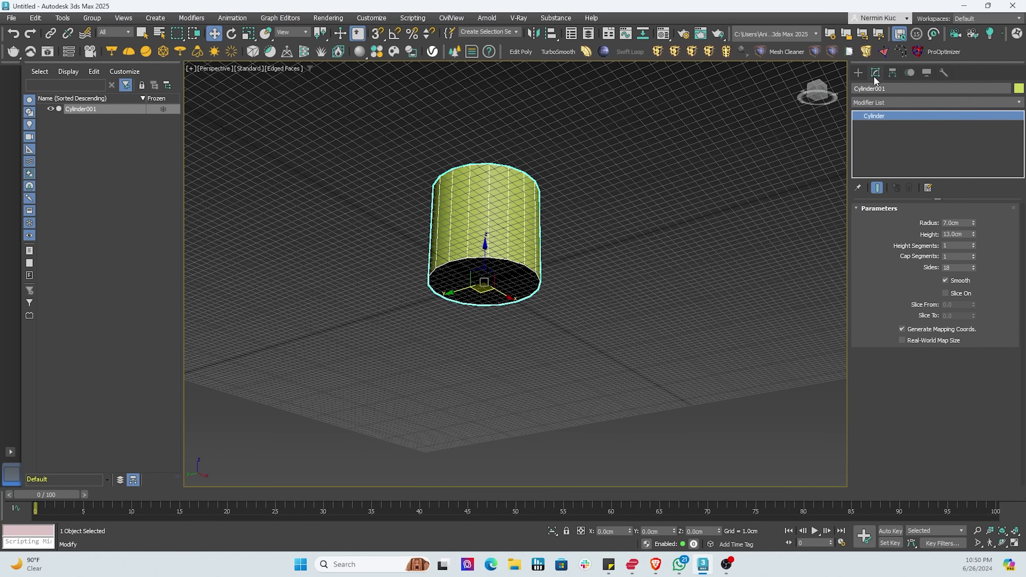
pyautogui.rightClick(872, 113)
pyautogui.click(929, 196)
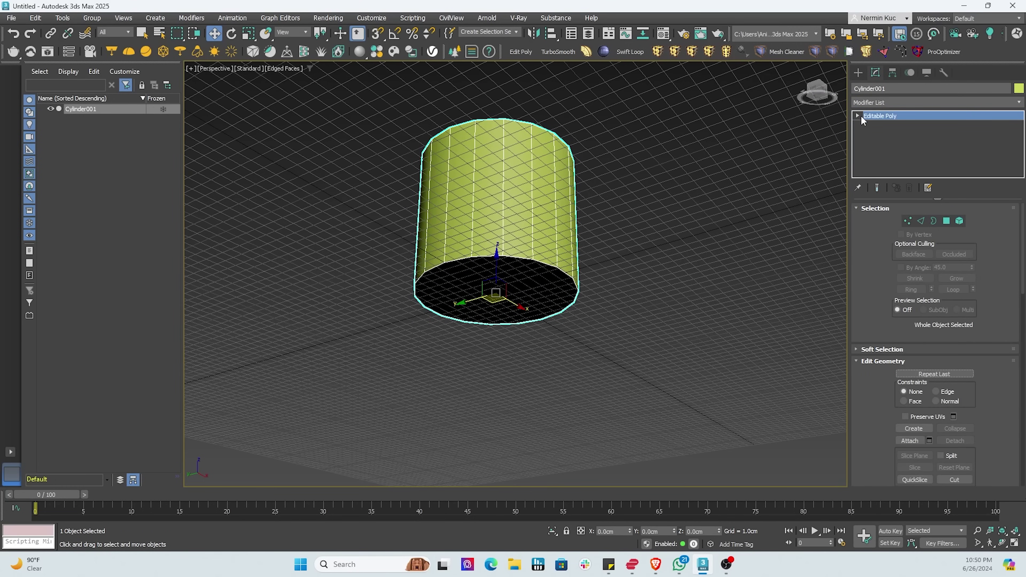
# Select the cylinder's bottom cap at polygon level and activate uniform scaling for it
pyautogui.click(858, 116)
pyautogui.click(884, 152)
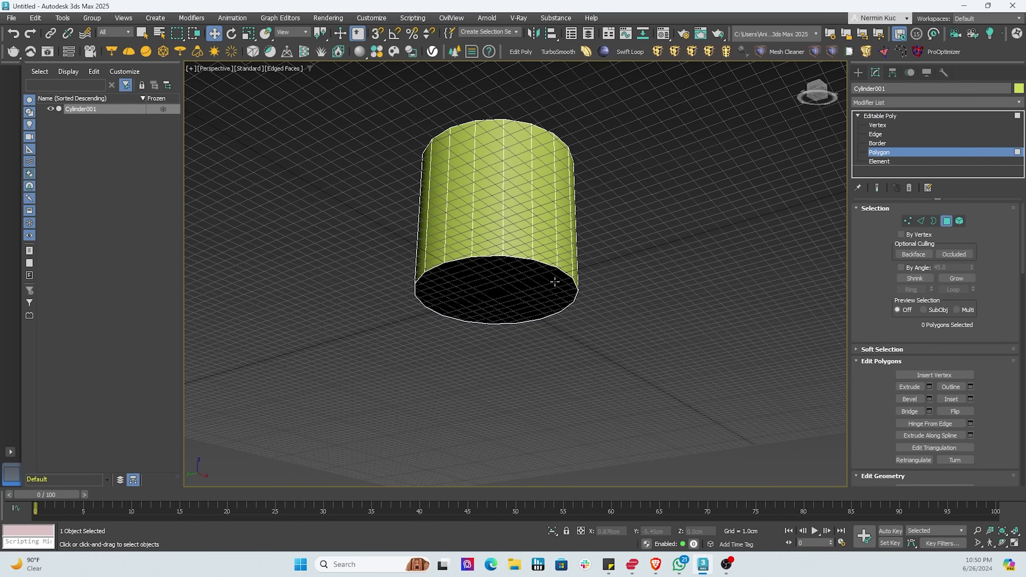
pyautogui.click(575, 292)
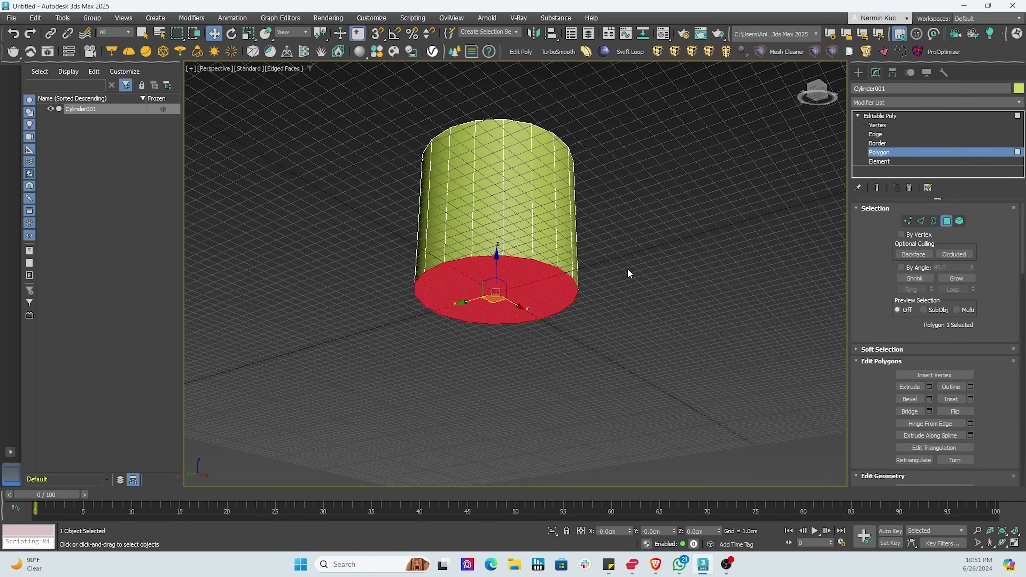
pyautogui.click(252, 34)
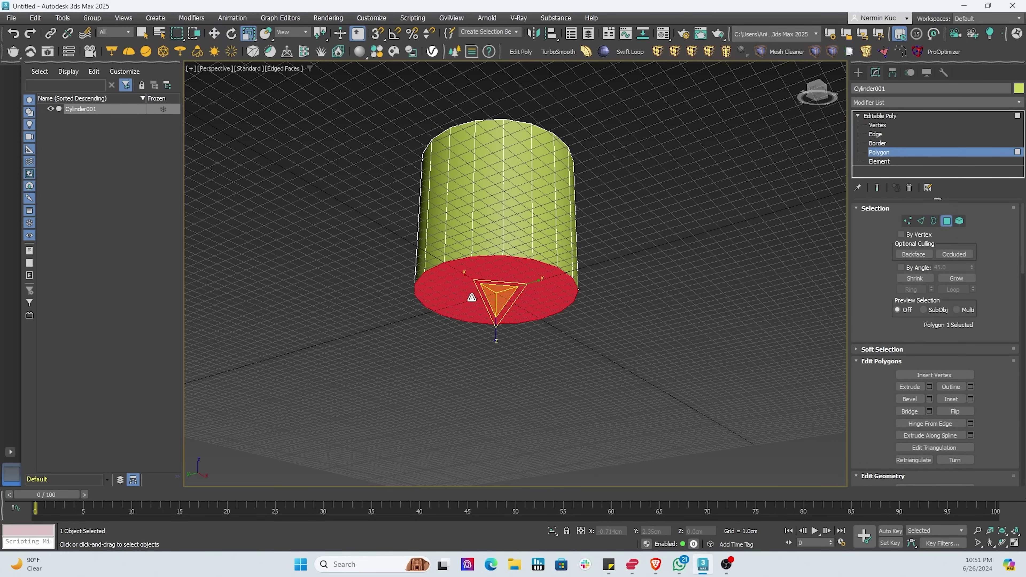
pyautogui.moveTo(494, 281); pyautogui.dragTo(484, 292)
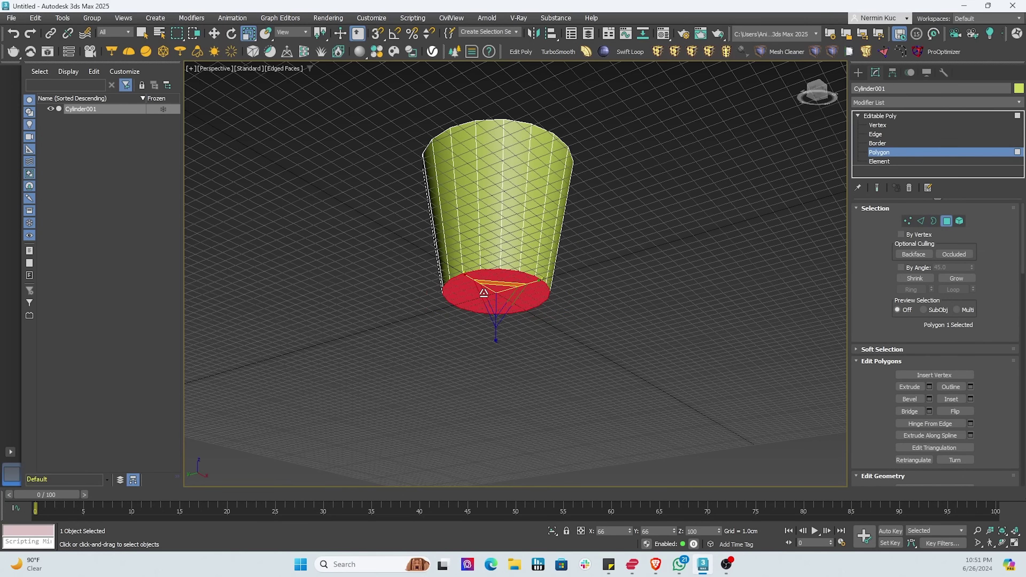
pyautogui.hotkey('ctrl', 'z')
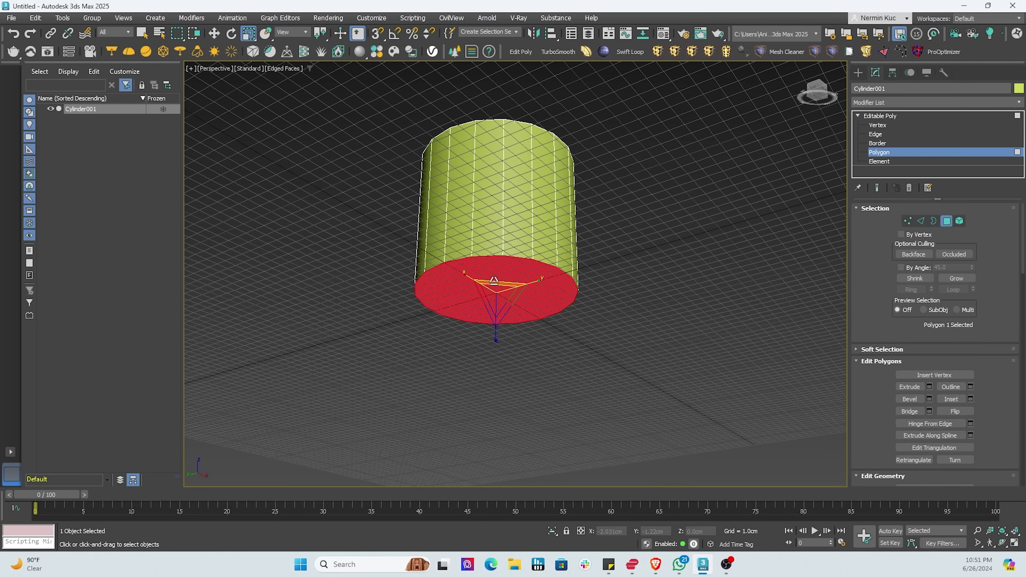
pyautogui.moveTo(493, 280); pyautogui.dragTo(490, 286)
pyautogui.hotkey('ctrl', 'z')
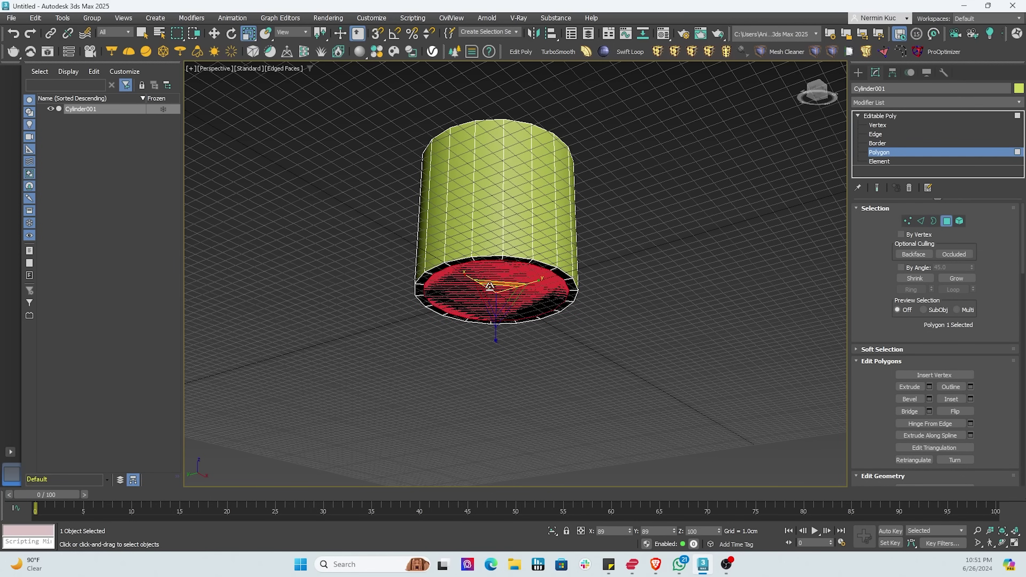
pyautogui.hotkey('ctrl', 'z')
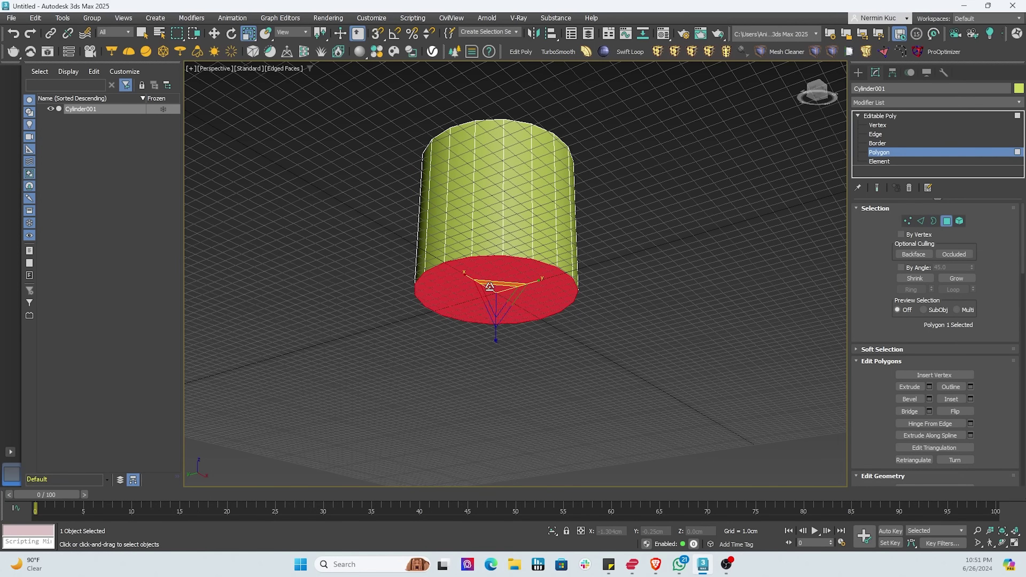
# Scale the bottom cap polygon down slightly and inset it into two narrow concentric rings
pyautogui.moveTo(496, 281); pyautogui.dragTo(493, 283)
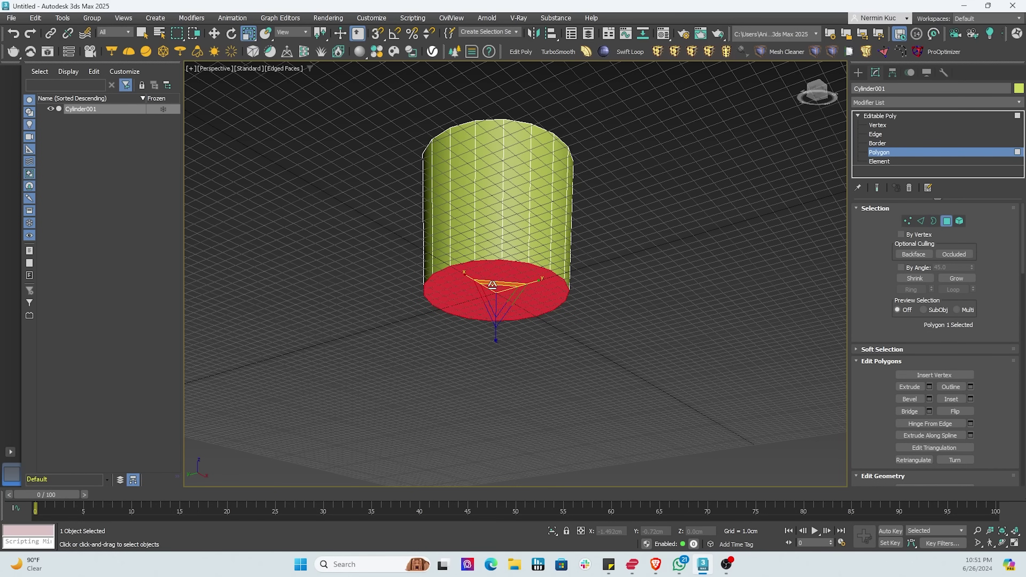
pyautogui.moveTo(492, 284); pyautogui.dragTo(495, 292)
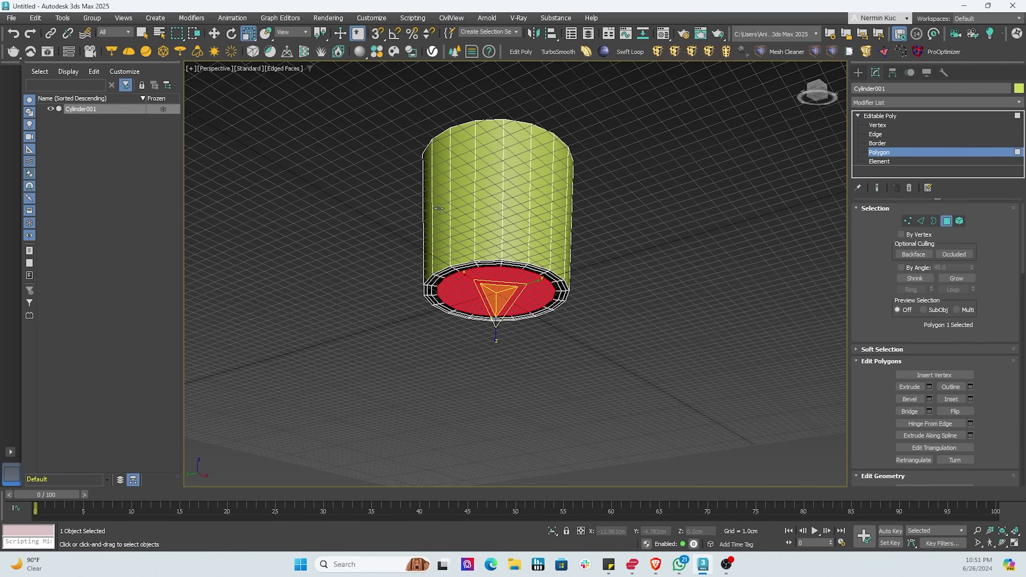
# Raise the inner bottom polygon about 0.28 cm along Z to recess the base, and deselect it
pyautogui.click(214, 34)
pyautogui.scroll(4, 454, 244)
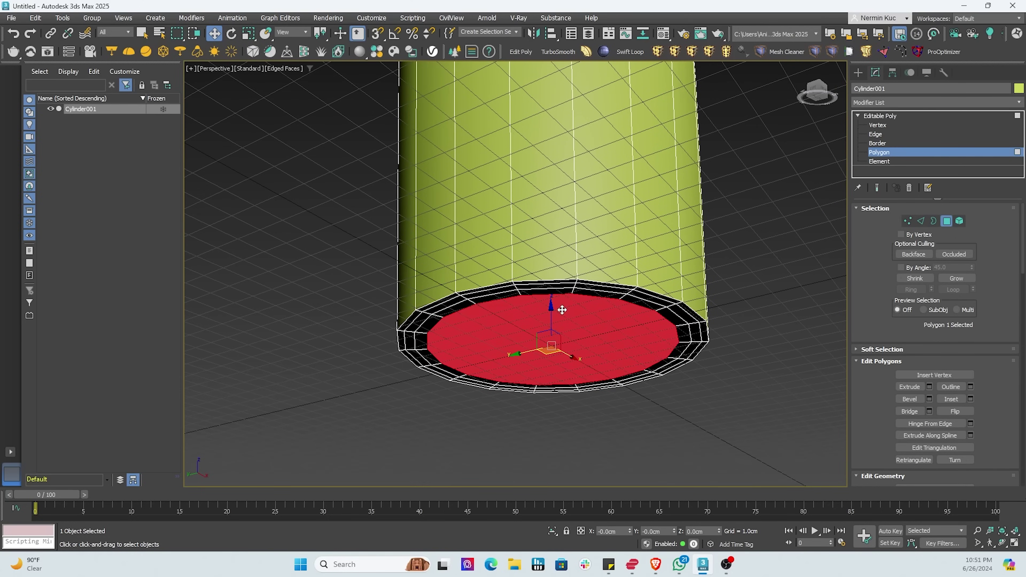
pyautogui.moveTo(551, 315); pyautogui.dragTo(553, 310)
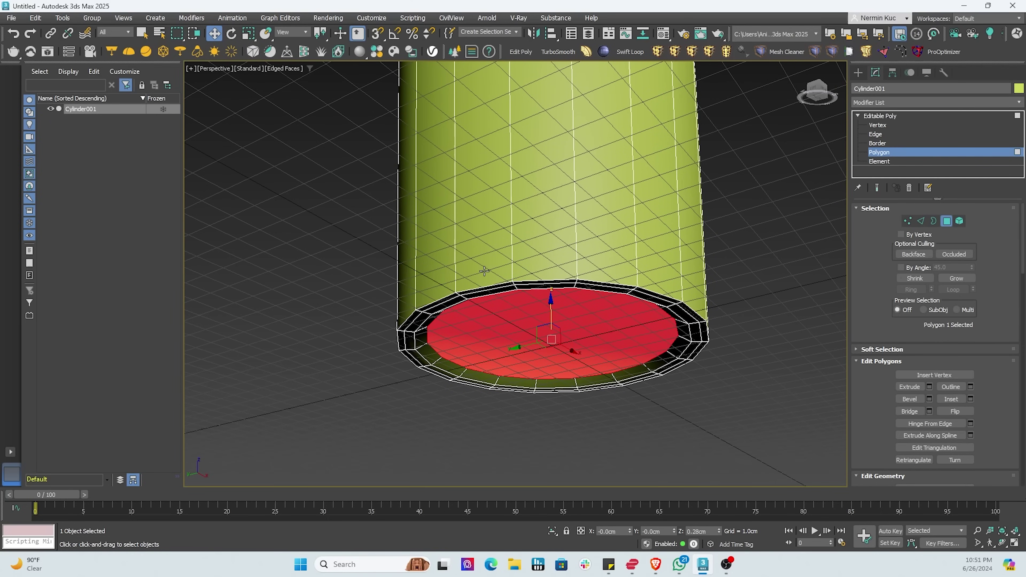
pyautogui.click(369, 266)
# Select all vertical edges of the cylinder's side wall at edge level and connect them with 6 segments
pyautogui.keyDown('alt'); pyautogui.moveTo(423, 225); pyautogui.dragTo(428, 255, button='middle'); pyautogui.keyUp('alt')
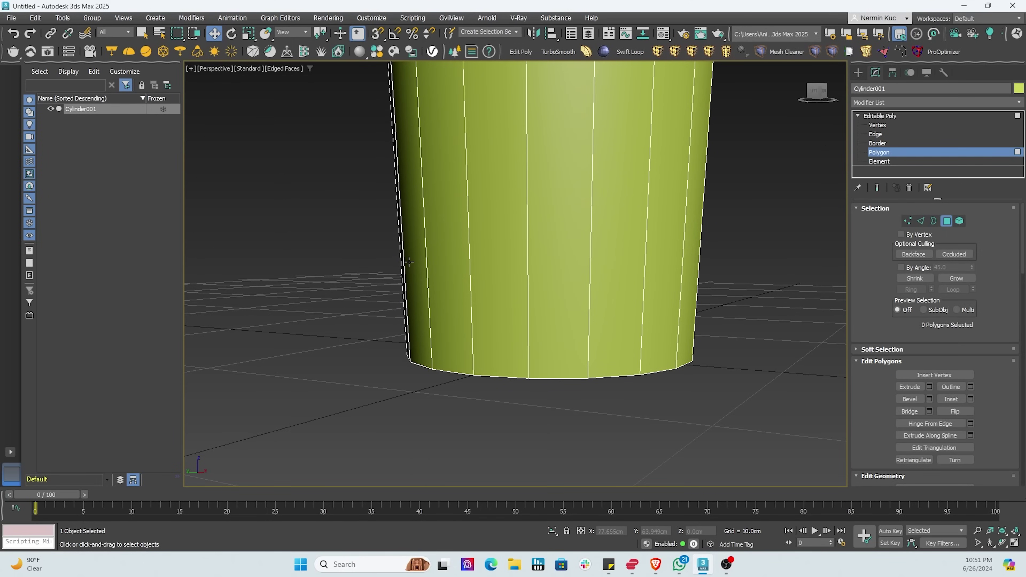
pyautogui.moveTo(355, 202); pyautogui.dragTo(785, 261)
pyautogui.click(888, 127)
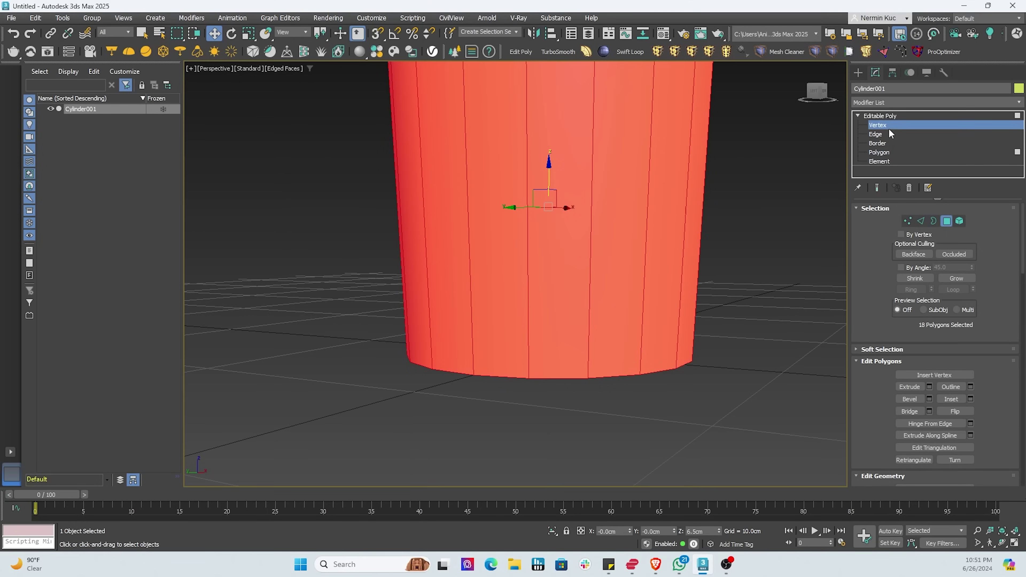
pyautogui.click(875, 135)
pyautogui.moveTo(323, 156); pyautogui.dragTo(785, 291)
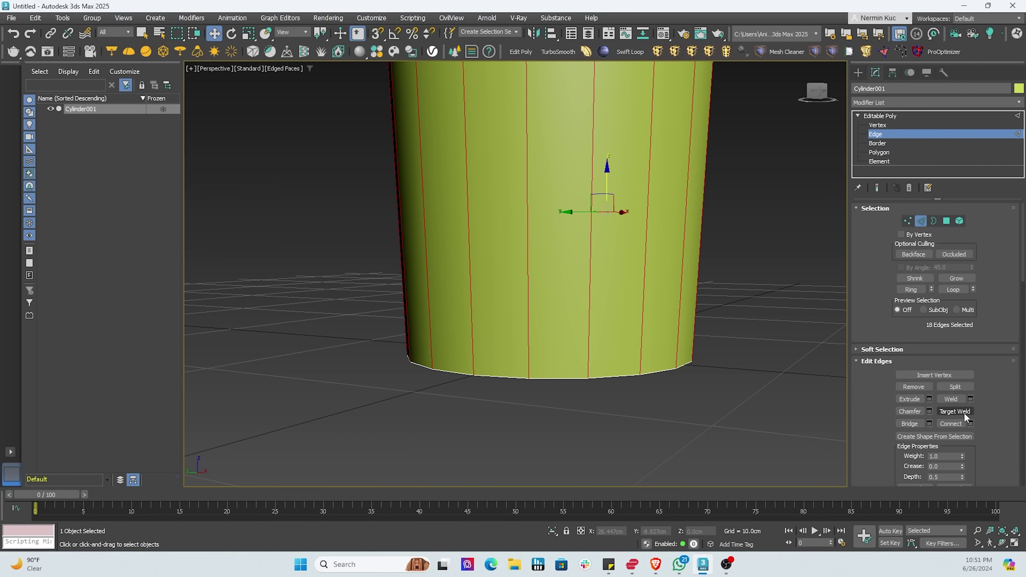
pyautogui.click(970, 423)
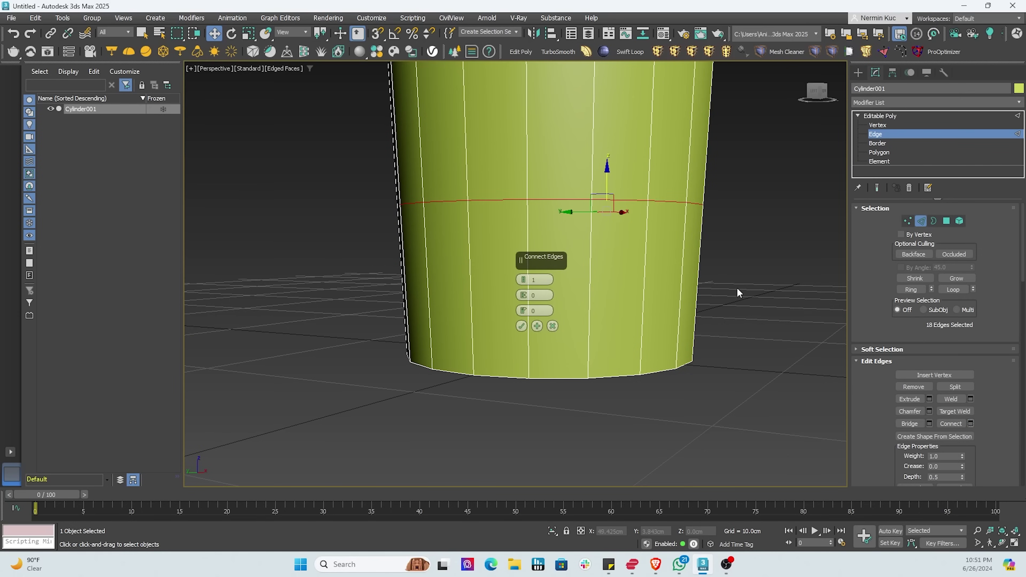
pyautogui.scroll(-3, 737, 288)
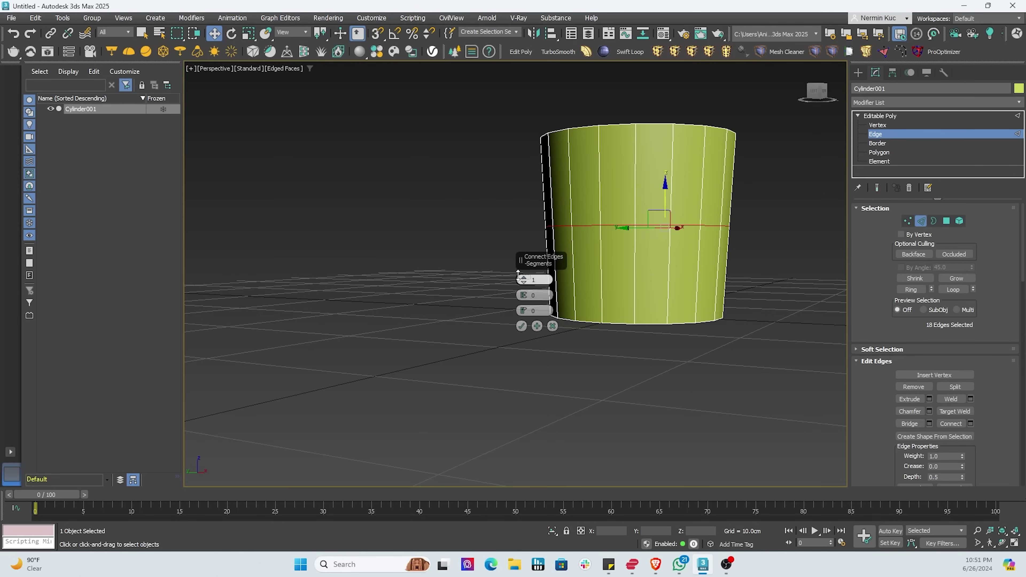
pyautogui.moveTo(519, 275); pyautogui.dragTo(535, 265)
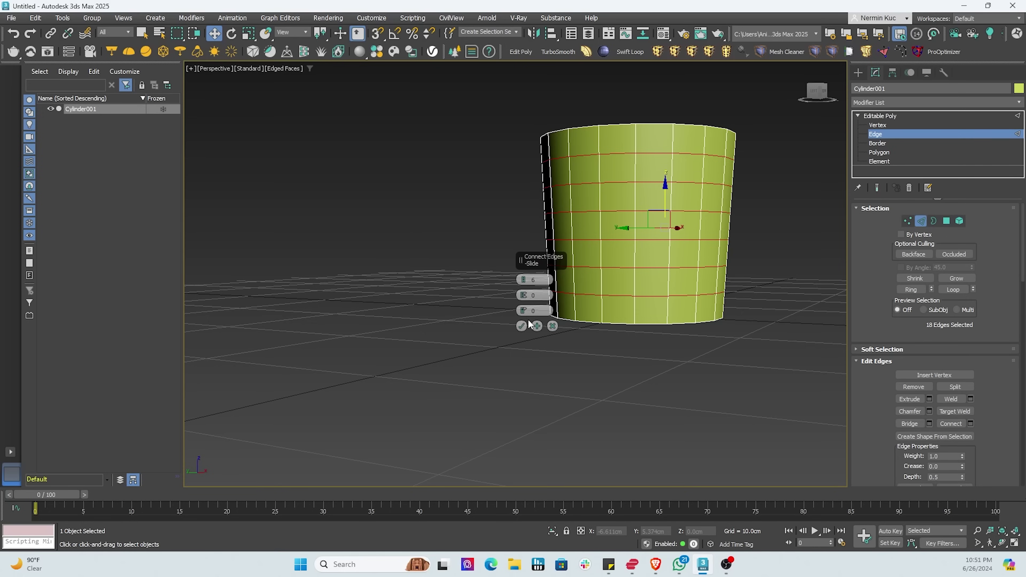
pyautogui.click(522, 326)
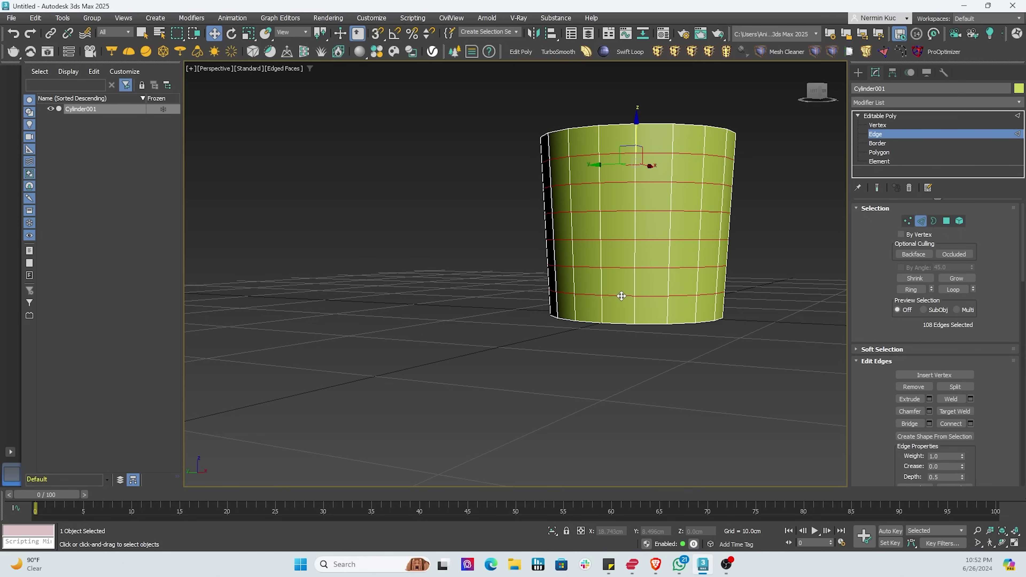
# Delete the cylinder's top cap polygon to open the cup
pyautogui.keyDown('alt'); pyautogui.moveTo(640, 252); pyautogui.dragTo(583, 274, button='middle'); pyautogui.keyUp('alt')
pyautogui.click(888, 153)
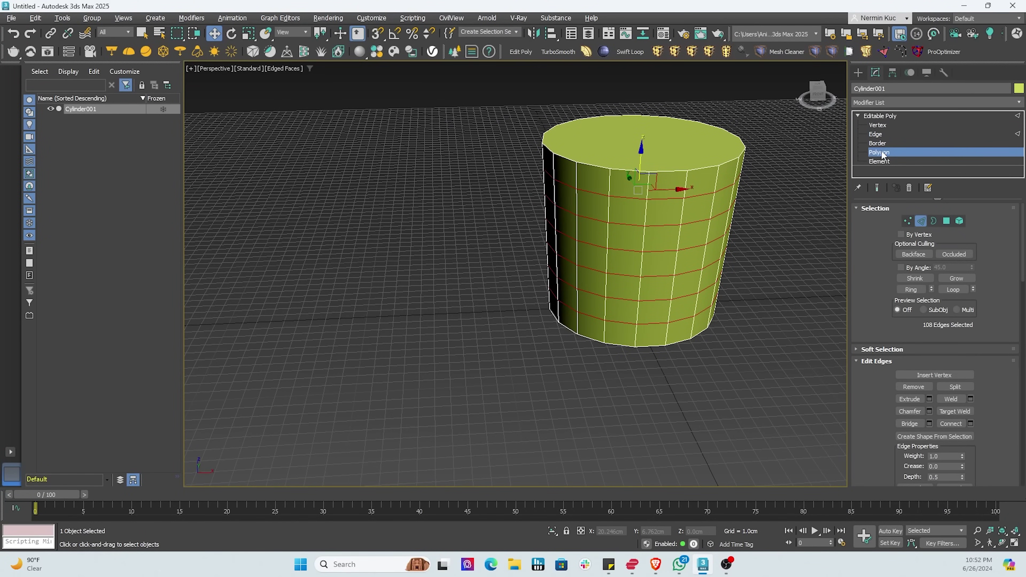
pyautogui.hotkey('ctrl', 'i')
pyautogui.press('Delete')
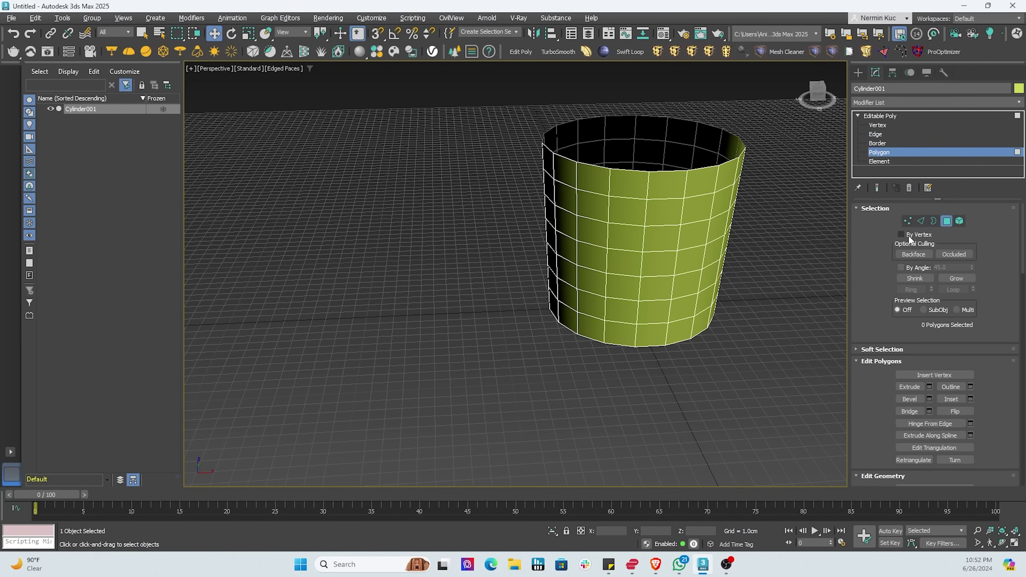
# Extrude a side polygon in the second row below the rim about 5.4 cm outward along Y to start a handle
pyautogui.keyDown('alt'); pyautogui.moveTo(803, 271); pyautogui.dragTo(557, 282, button='middle'); pyautogui.keyUp('alt')
pyautogui.keyDown('alt'); pyautogui.moveTo(782, 231); pyautogui.dragTo(671, 232, button='middle'); pyautogui.keyUp('alt')
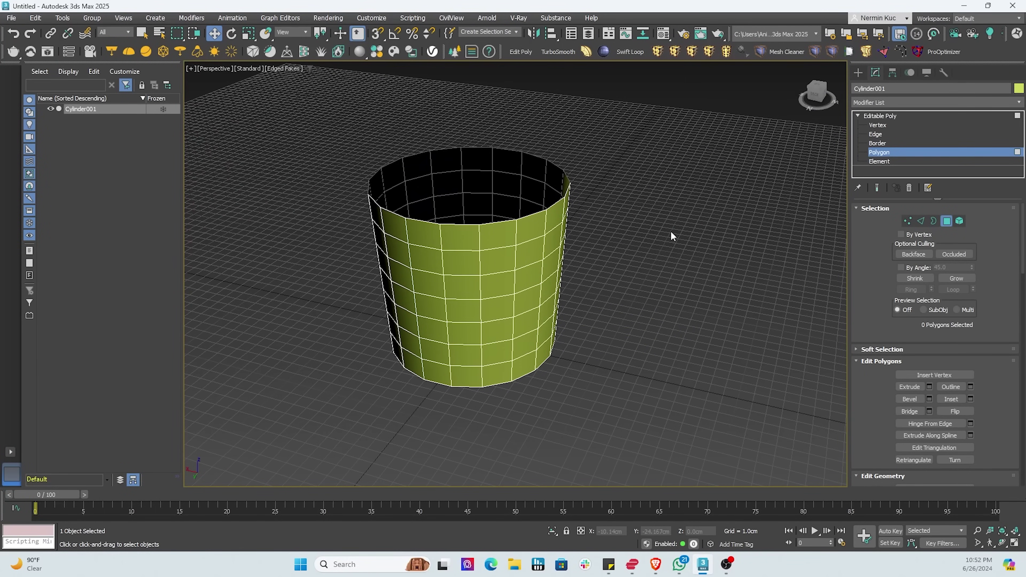
pyautogui.keyDown('alt'); pyautogui.moveTo(626, 260); pyautogui.dragTo(642, 276, button='middle'); pyautogui.keyUp('alt')
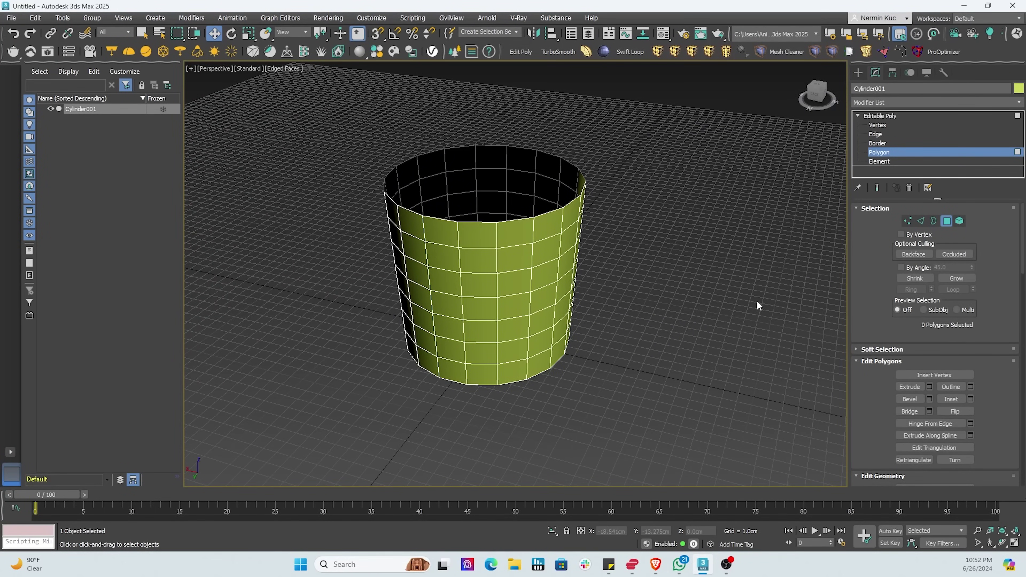
pyautogui.keyDown('alt'); pyautogui.moveTo(446, 419); pyautogui.dragTo(506, 409, button='middle'); pyautogui.keyUp('alt')
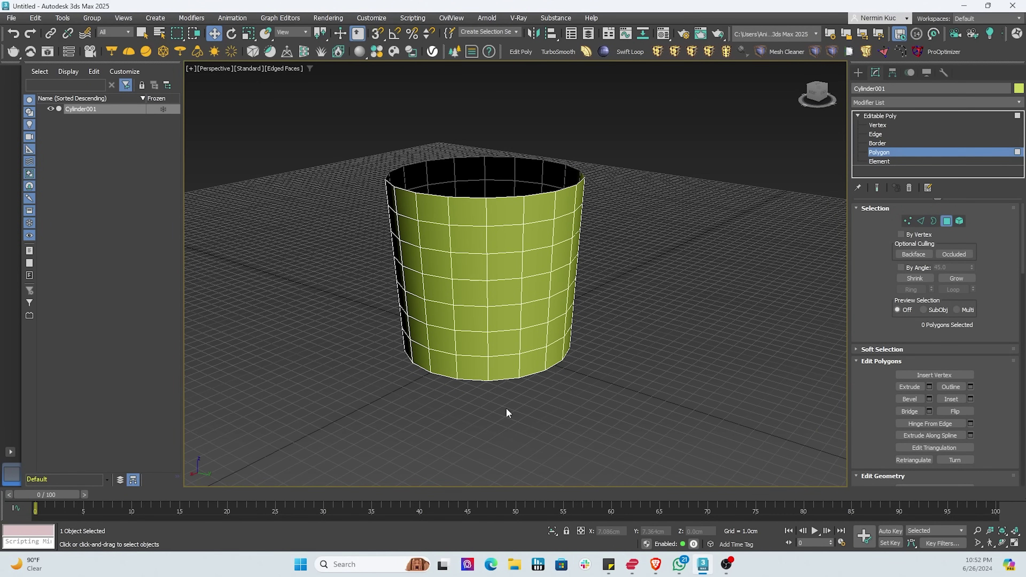
pyautogui.scroll(-4, 506, 408)
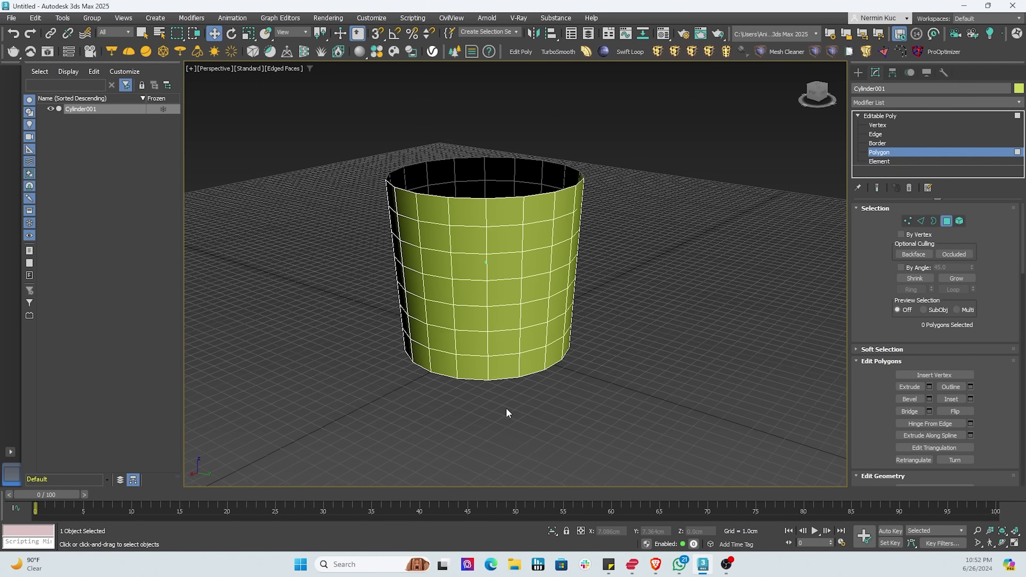
pyautogui.scroll(5, 506, 409)
pyautogui.scroll(-3, 506, 408)
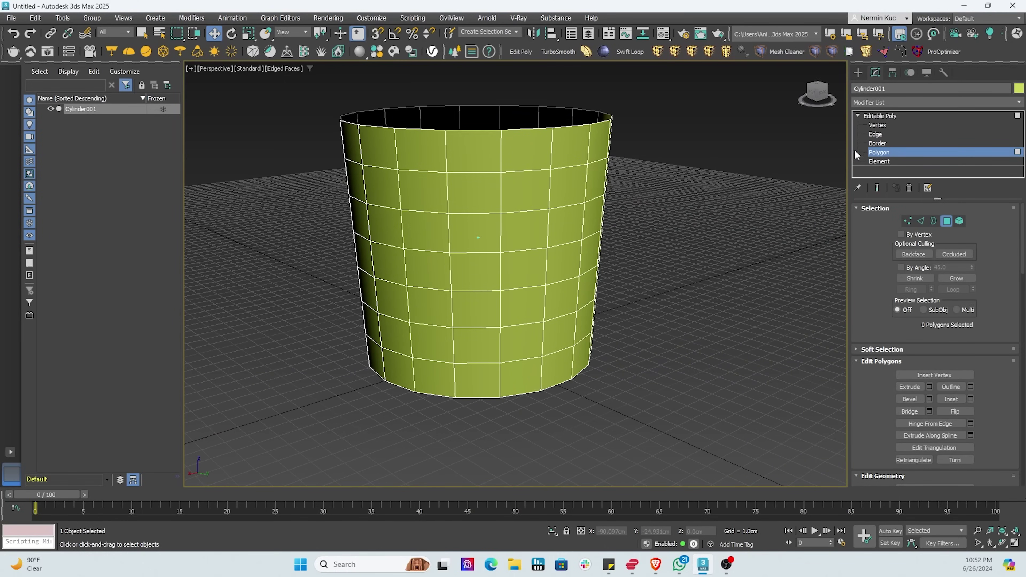
pyautogui.click(567, 189)
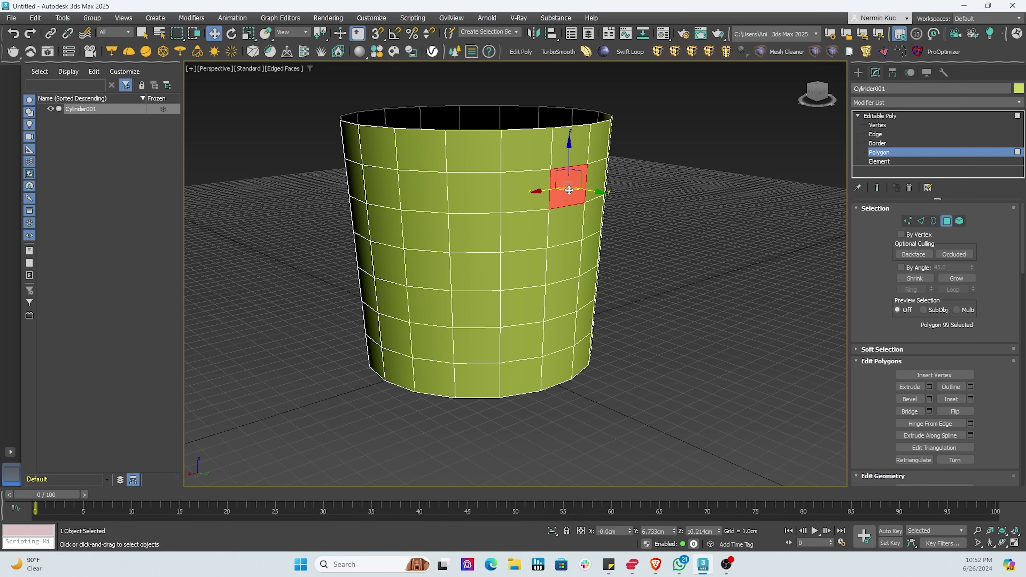
pyautogui.keyDown('shift'); pyautogui.moveTo(585, 189); pyautogui.dragTo(677, 214); pyautogui.keyUp('shift')
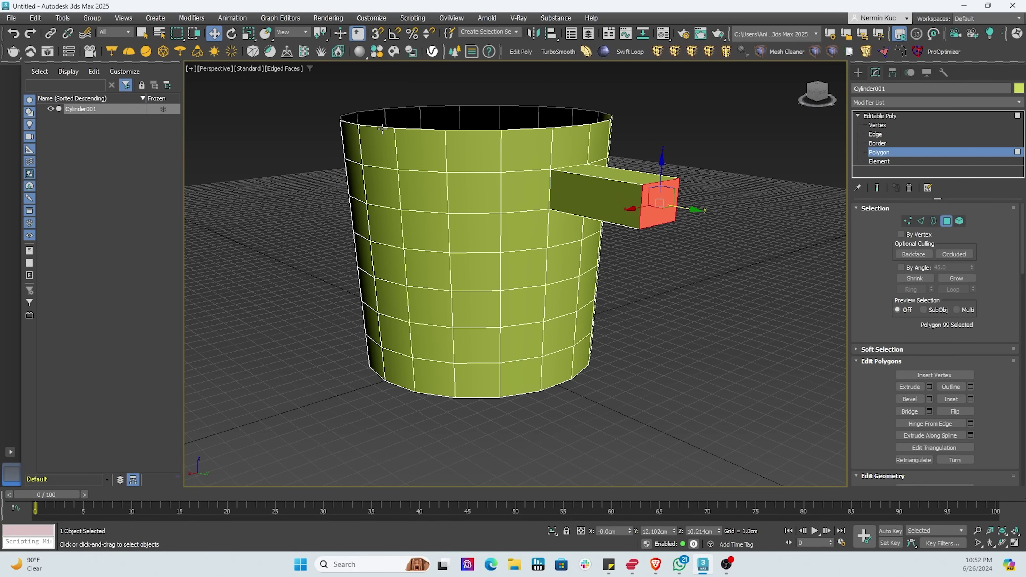
# Rotate the handle's end polygon about 50 degrees around X and extrude it about 7.9 cm downward along Z
pyautogui.click(231, 34)
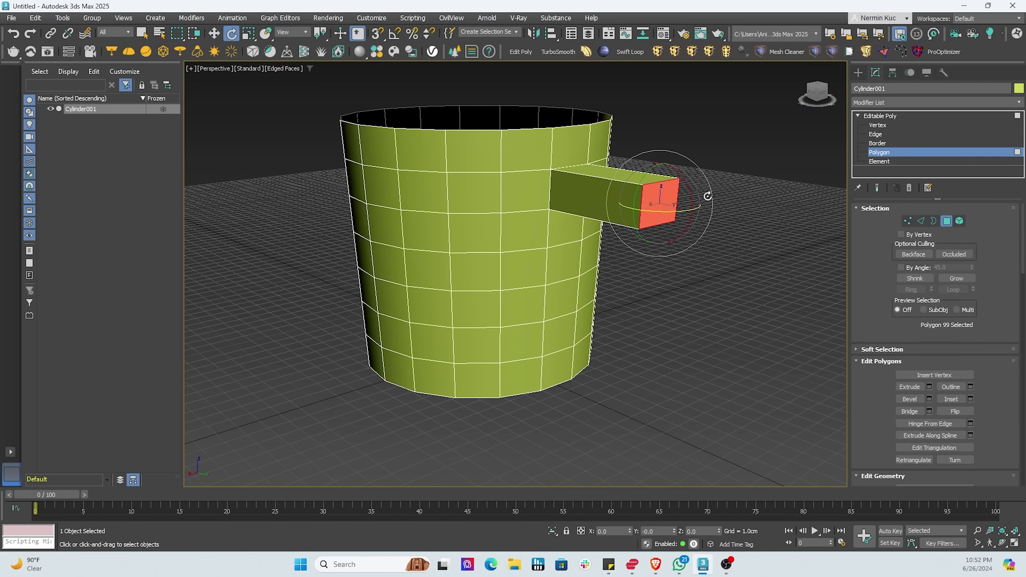
pyautogui.moveTo(692, 196); pyautogui.dragTo(683, 255)
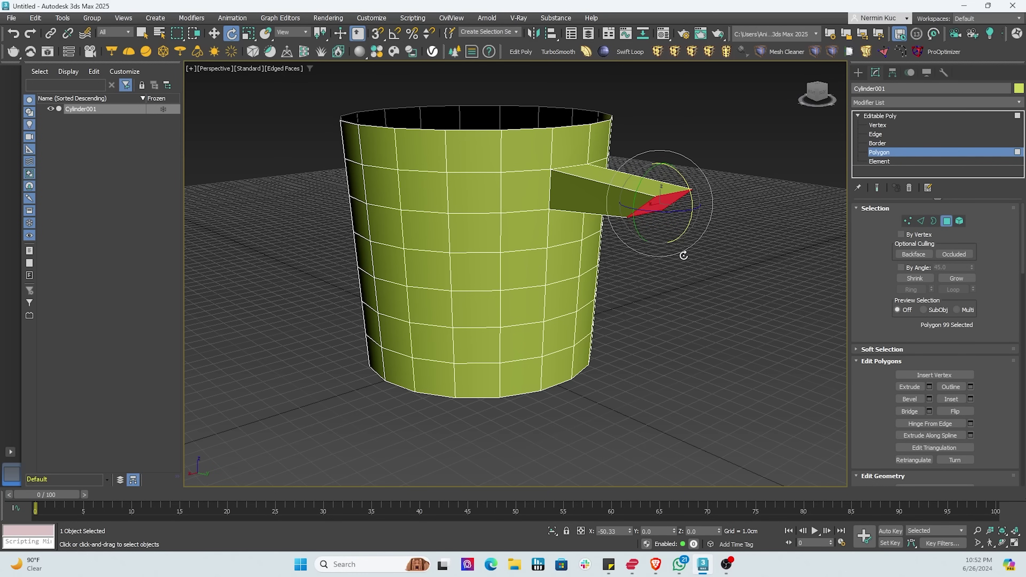
pyautogui.click(214, 33)
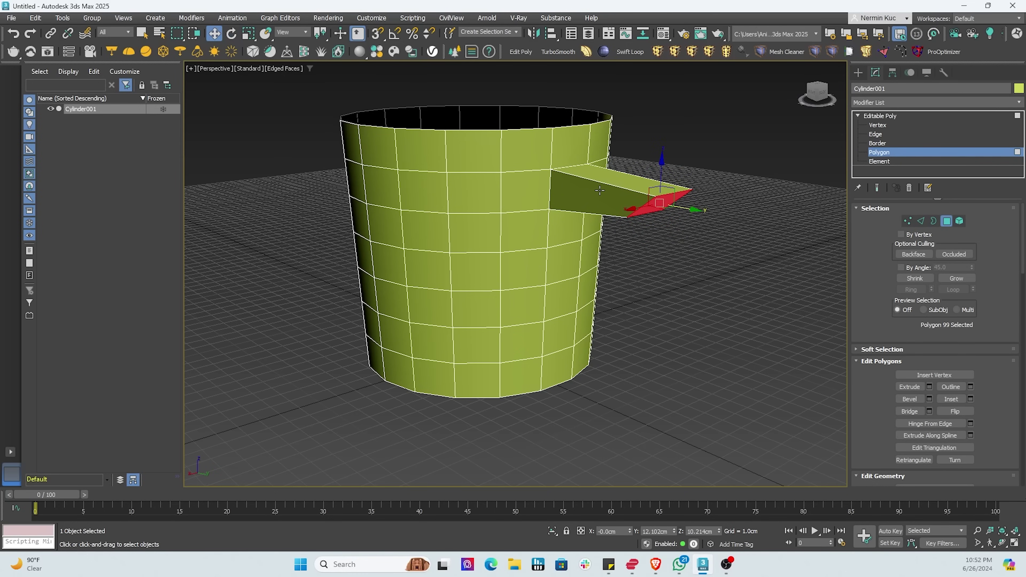
pyautogui.keyDown('shift'); pyautogui.moveTo(660, 174); pyautogui.dragTo(643, 332); pyautogui.keyUp('shift')
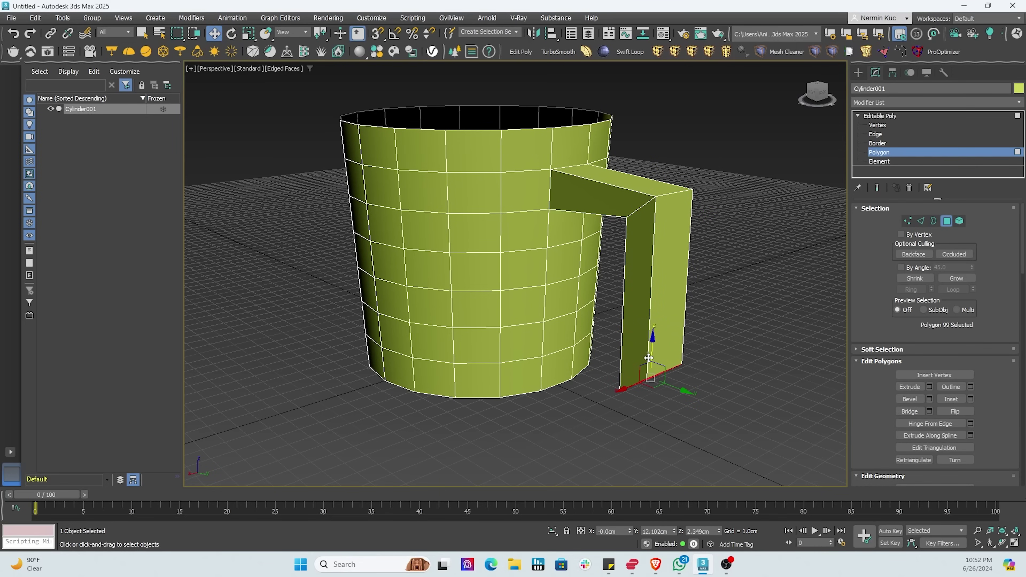
# Rotate the handle's lower end polygon about 83 degrees around X so it slants toward the cup wall
pyautogui.keyDown('alt'); pyautogui.moveTo(641, 389); pyautogui.dragTo(496, 326, button='middle'); pyautogui.keyUp('alt')
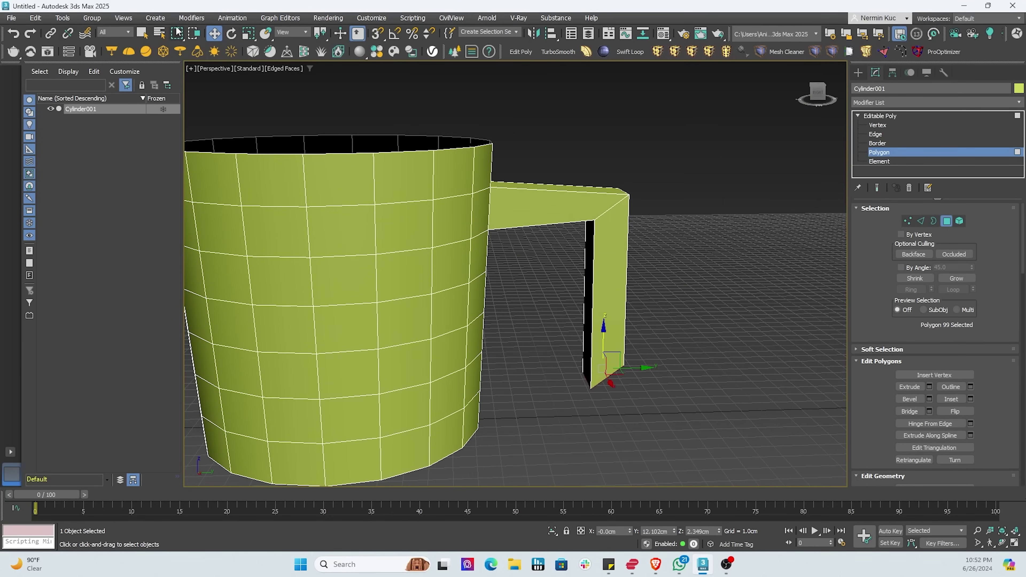
pyautogui.click(229, 34)
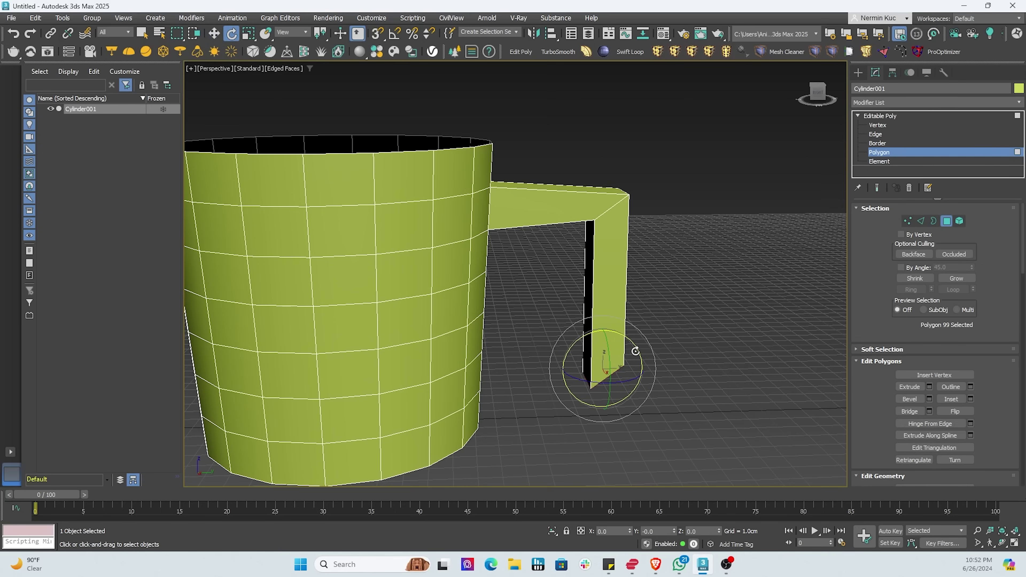
pyautogui.moveTo(635, 351); pyautogui.dragTo(650, 454)
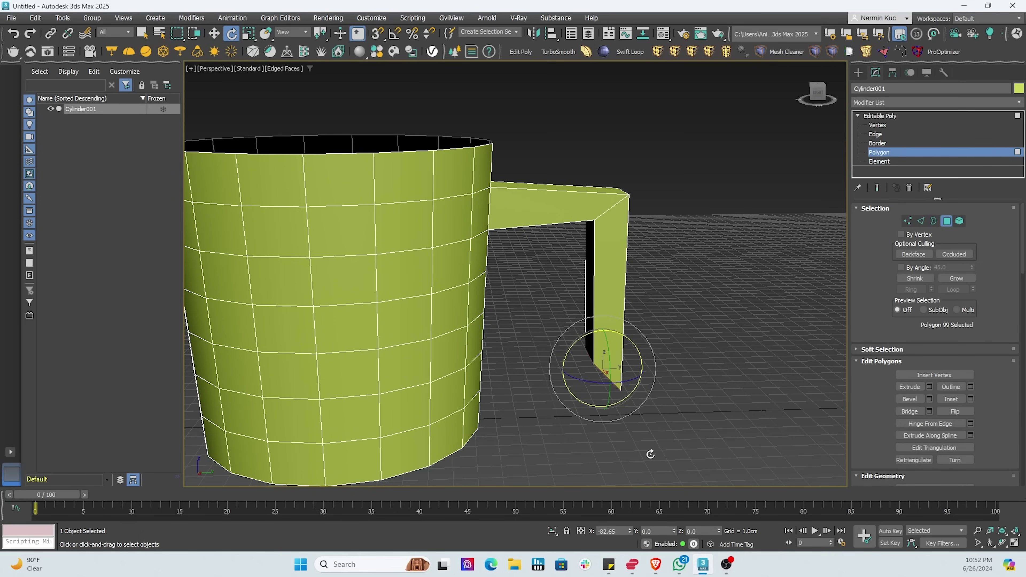
# Bridge the handle's lower end polygon to the facing polygon on the lower cup wall
pyautogui.keyDown('alt'); pyautogui.moveTo(586, 420); pyautogui.dragTo(536, 358, button='middle'); pyautogui.keyUp('alt')
pyautogui.click(508, 362)
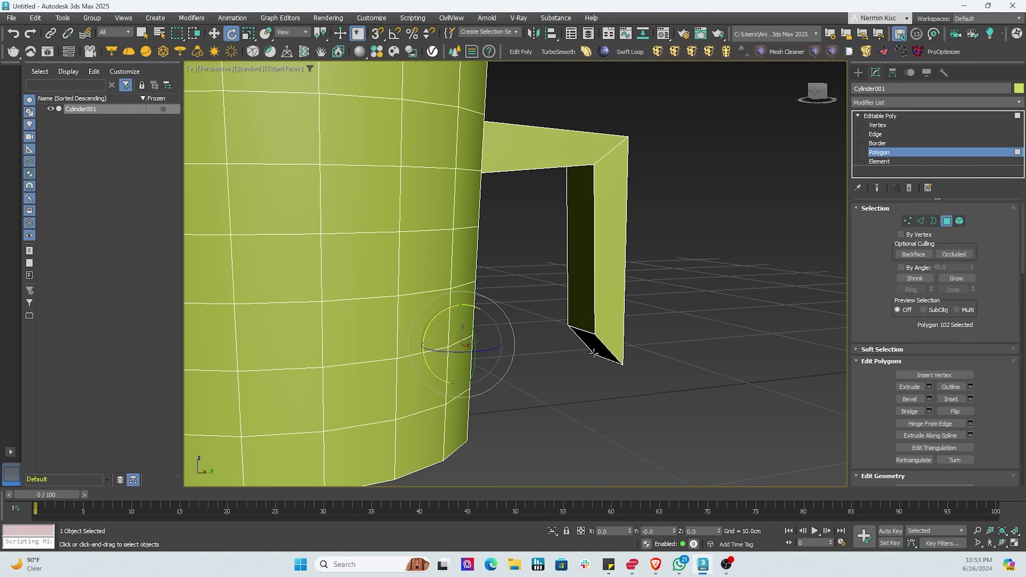
pyautogui.scroll(2, 597, 347)
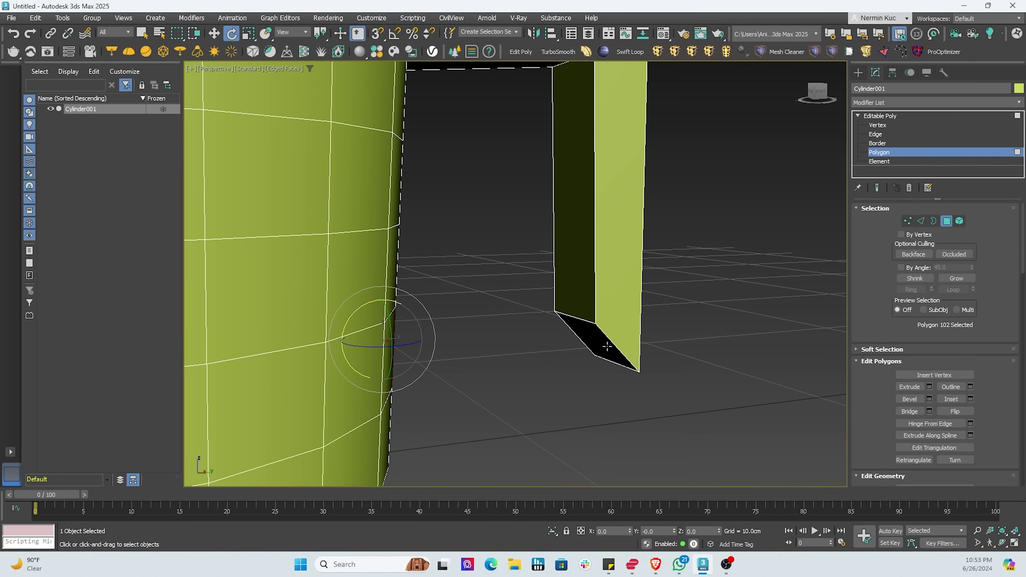
pyautogui.click(466, 350)
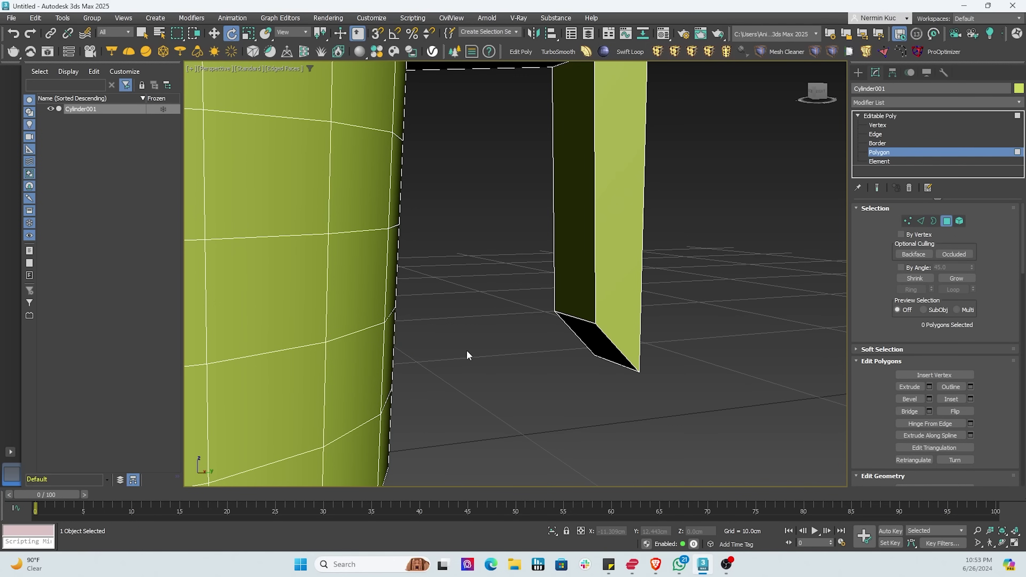
pyautogui.moveTo(467, 350); pyautogui.dragTo(384, 353, button='middle')
pyautogui.click(327, 350)
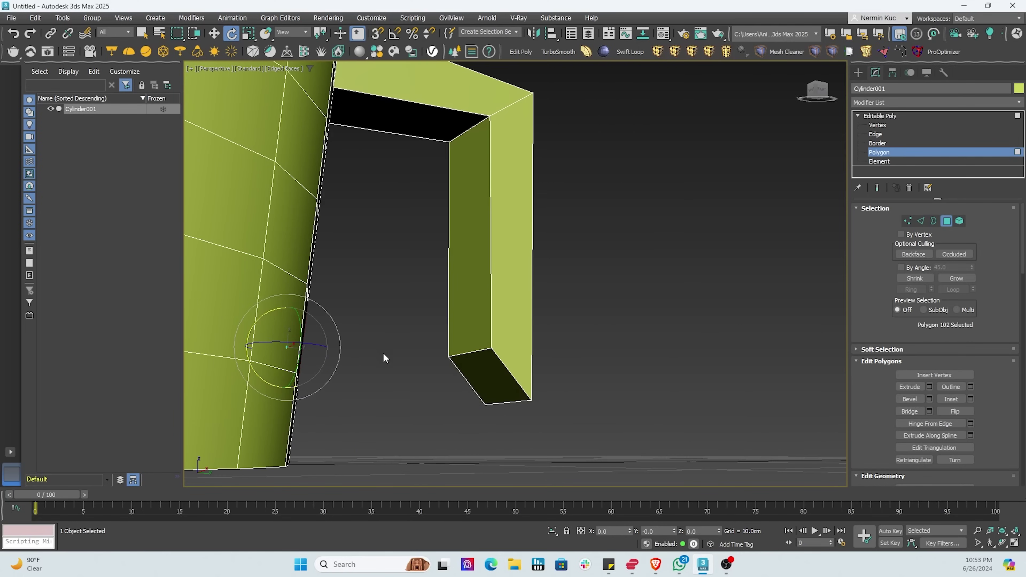
pyautogui.keyDown('ctrl'); pyautogui.click(481, 377); pyautogui.keyUp('ctrl')
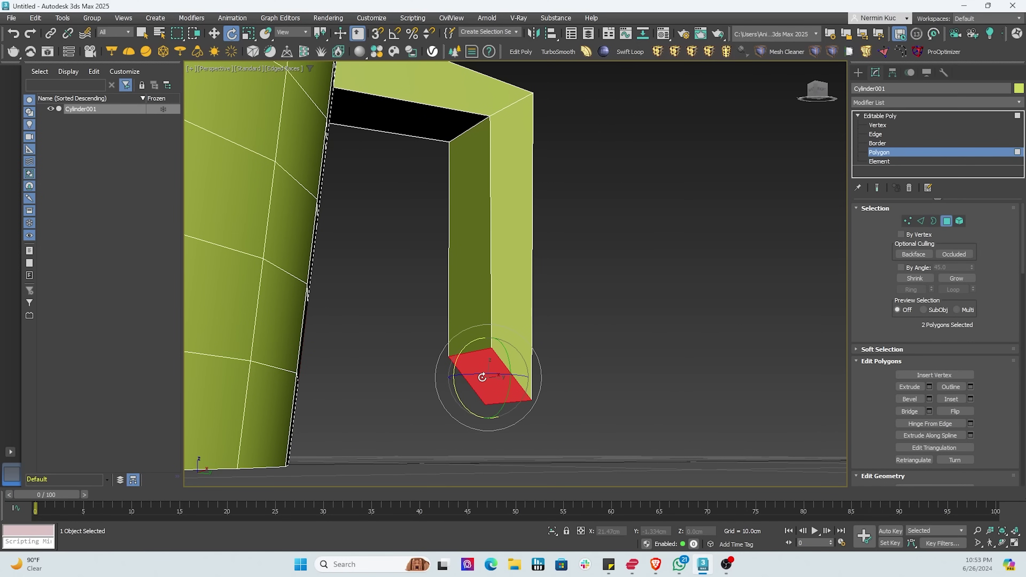
pyautogui.keyDown('alt'); pyautogui.moveTo(482, 377); pyautogui.dragTo(844, 392, button='middle'); pyautogui.keyUp('alt')
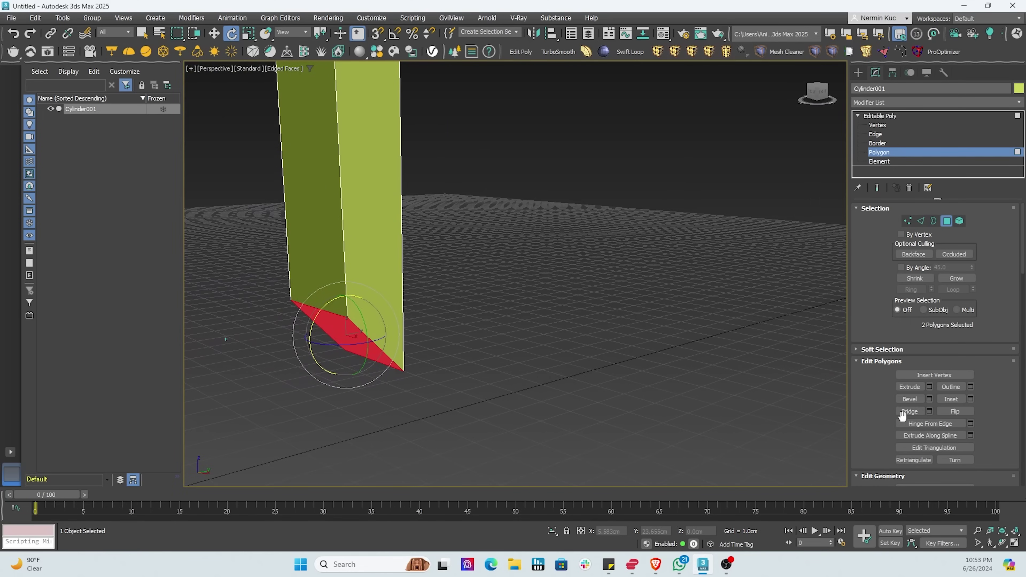
pyautogui.click(910, 411)
pyautogui.scroll(-3, 492, 372)
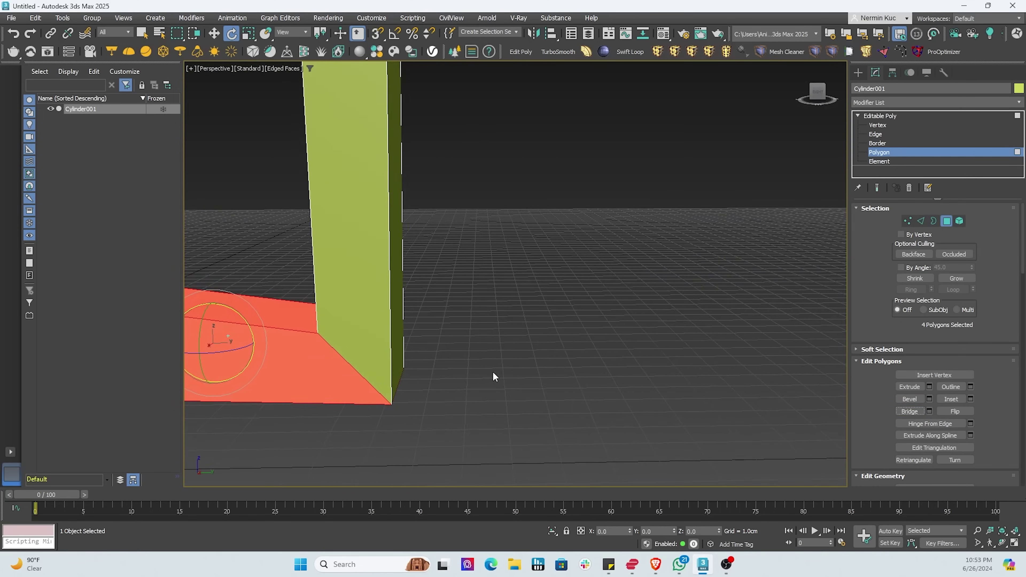
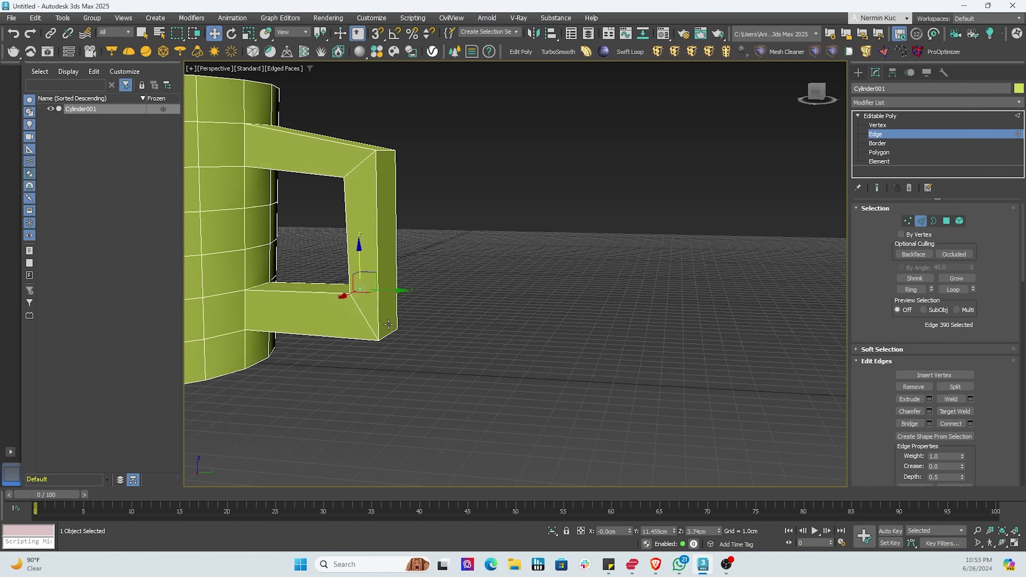
# Move the handle's lower outer corner edge slightly up along Z
pyautogui.click(384, 333)
pyautogui.moveTo(378, 310); pyautogui.dragTo(378, 285)
# Scale the handle's upper outer corner edge along X to make it slightly narrower
pyautogui.keyDown('alt'); pyautogui.moveTo(377, 285); pyautogui.dragTo(306, 241, button='middle'); pyautogui.keyUp('alt')
pyautogui.click(304, 243)
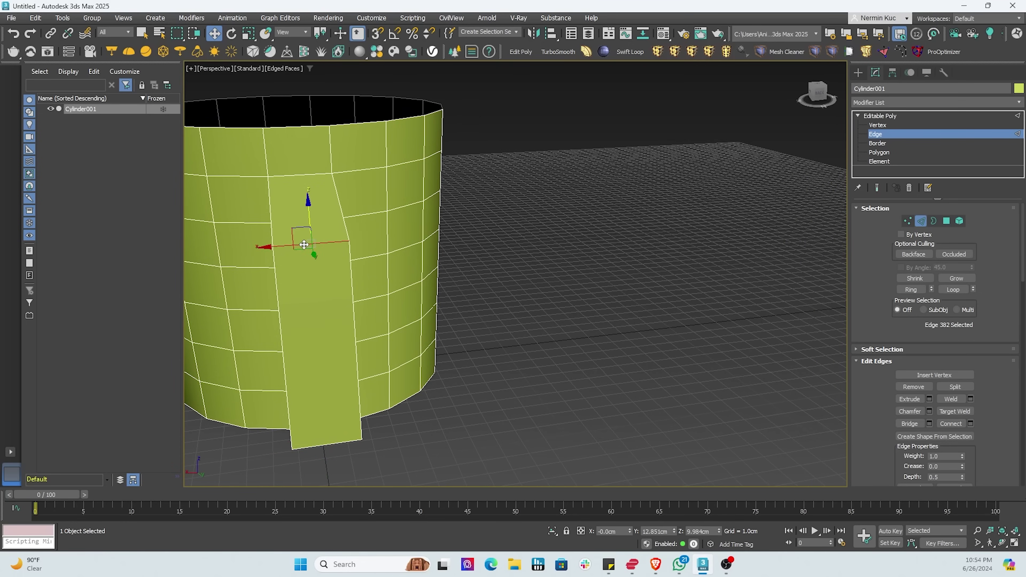
pyautogui.click(248, 33)
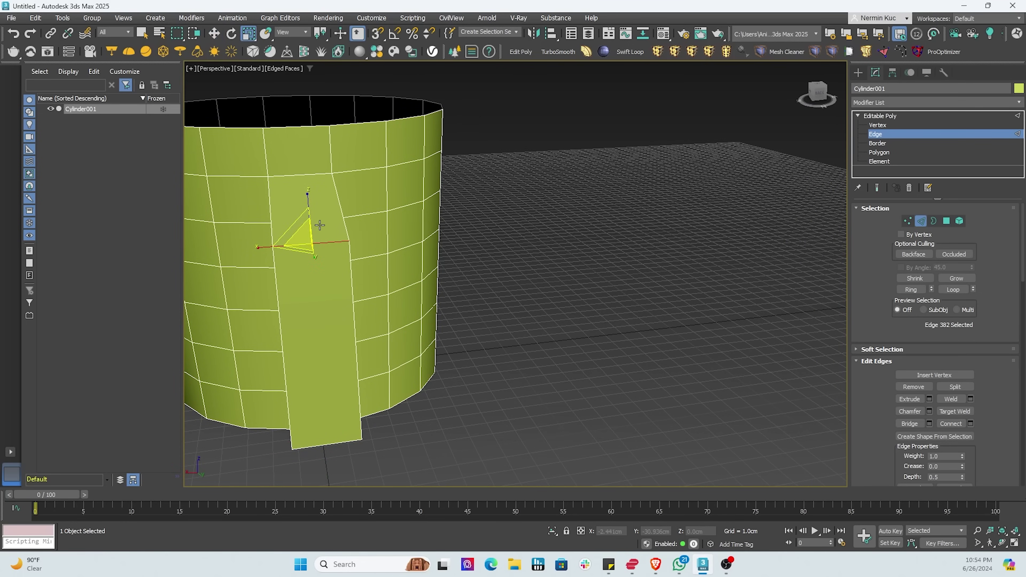
pyautogui.moveTo(273, 244); pyautogui.dragTo(291, 251)
# Scale the handle's lower outer corner edge along X to make it slightly narrower
pyautogui.keyDown('alt'); pyautogui.moveTo(292, 252); pyautogui.dragTo(314, 431, button='middle'); pyautogui.keyUp('alt')
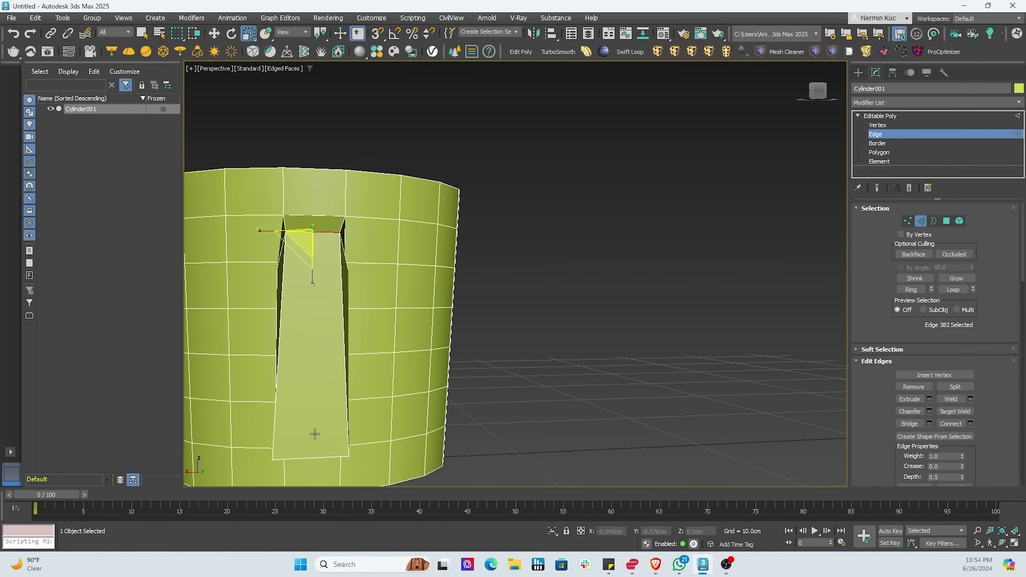
pyautogui.click(315, 458)
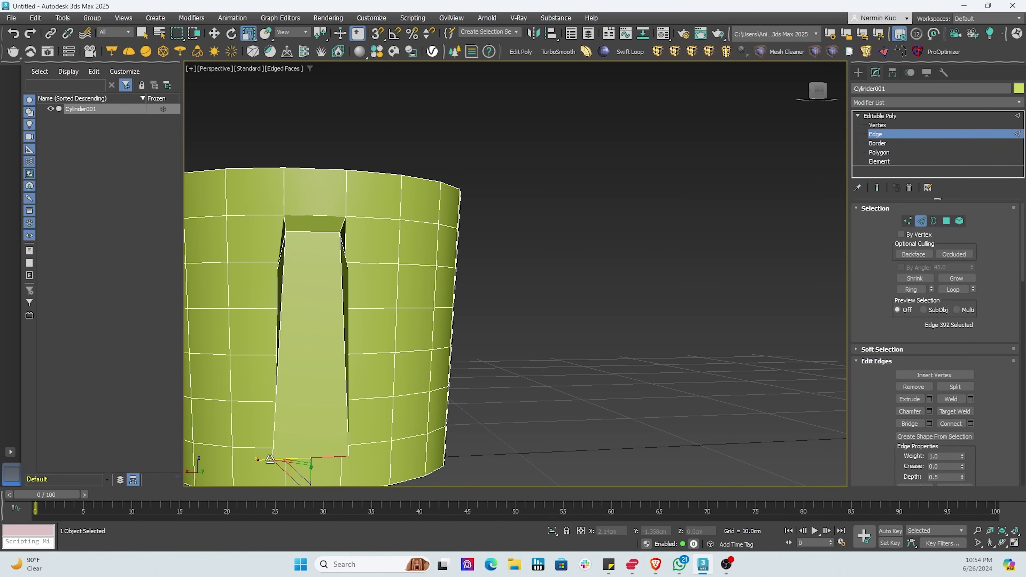
pyautogui.moveTo(269, 459); pyautogui.dragTo(283, 460)
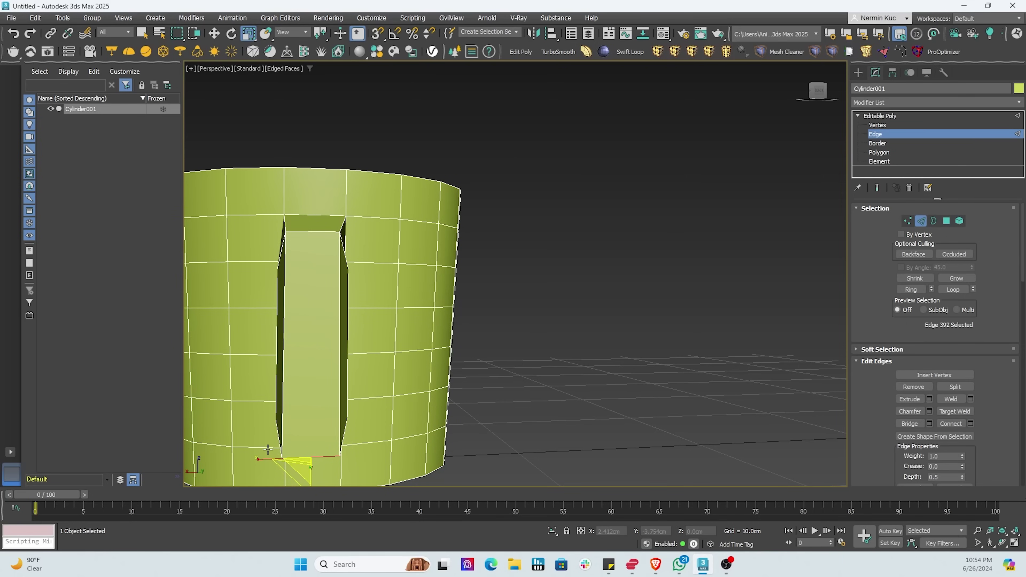
# Move the handle's lower inner corner edge slightly along Y toward the cup wall
pyautogui.keyDown('alt'); pyautogui.moveTo(267, 448); pyautogui.dragTo(324, 296, button='middle'); pyautogui.keyUp('alt')
pyautogui.scroll(5, 324, 296)
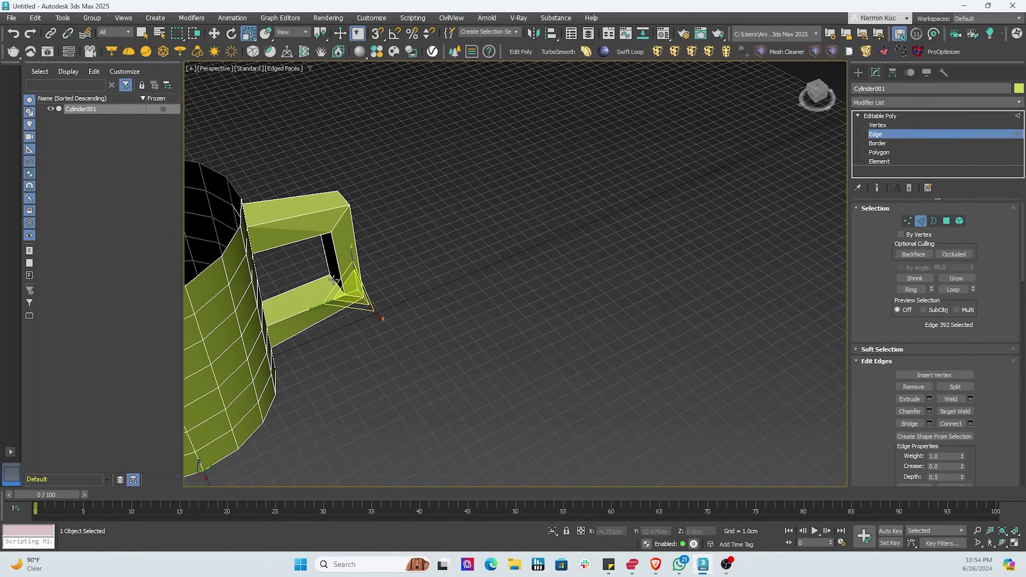
pyautogui.scroll(2, 330, 278)
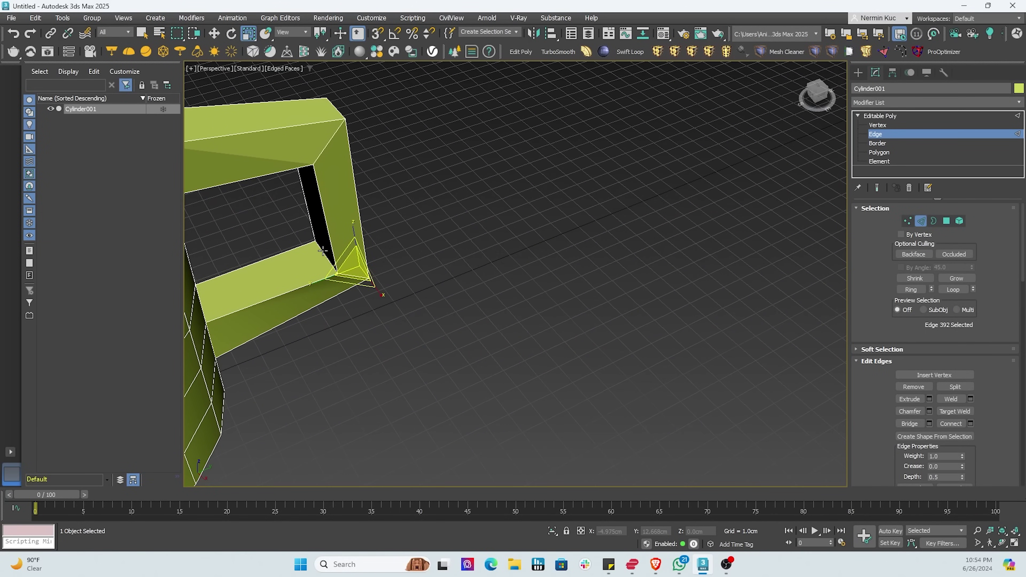
pyautogui.click(322, 250)
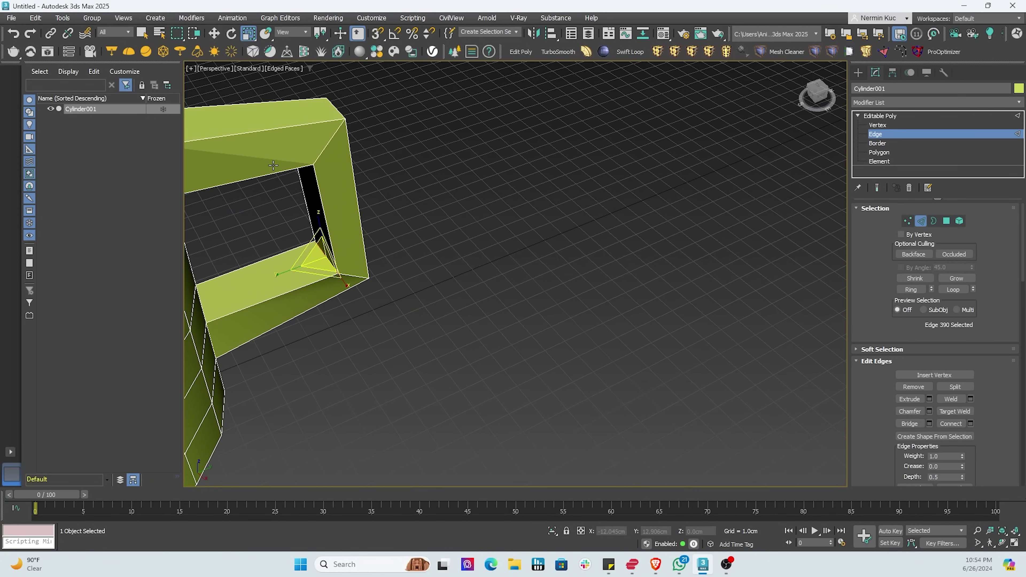
pyautogui.click(213, 34)
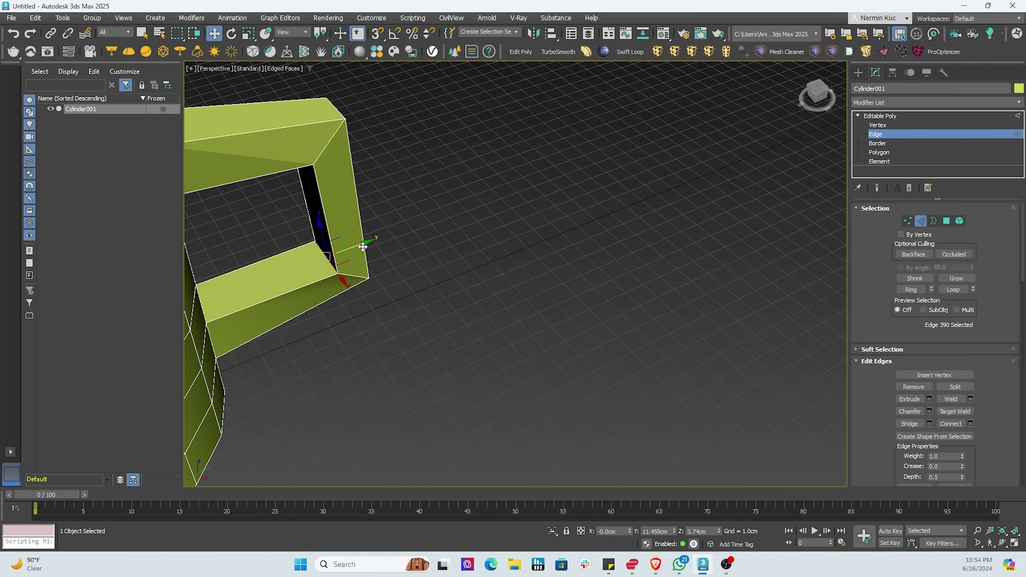
pyautogui.moveTo(361, 244); pyautogui.dragTo(352, 251)
# Switch the cup's Editable Poly to polygon-level selection
pyautogui.keyDown('alt'); pyautogui.moveTo(361, 286); pyautogui.dragTo(321, 260, button='middle'); pyautogui.keyUp('alt')
pyautogui.click(885, 152)
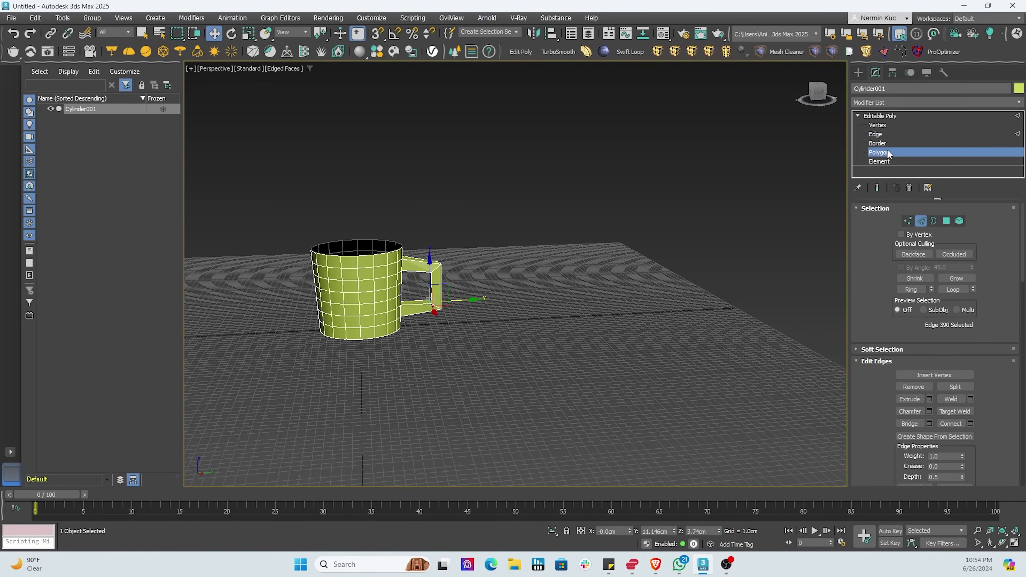
pyautogui.scroll(3, 488, 236)
pyautogui.scroll(2, 342, 252)
pyautogui.click(326, 228)
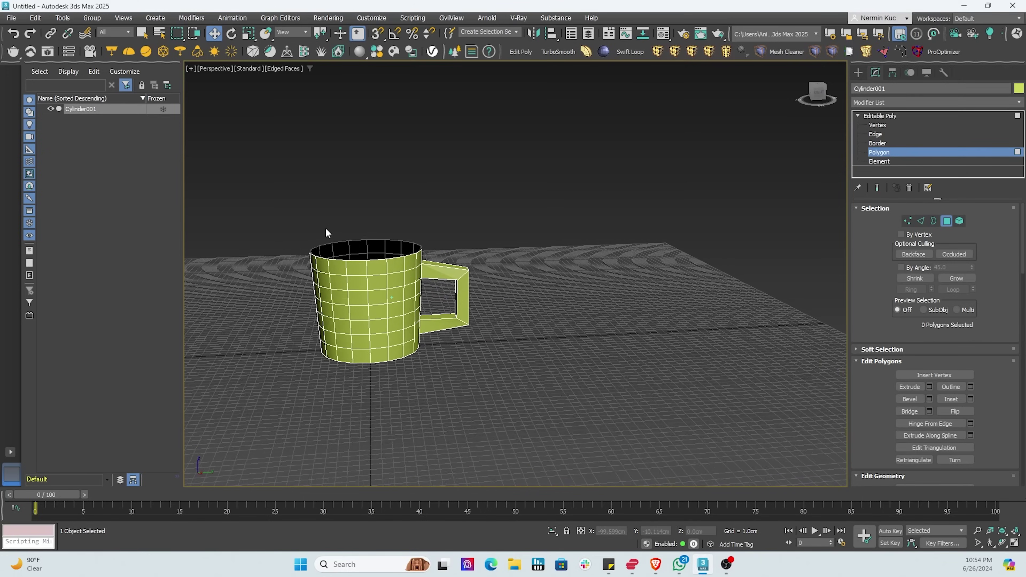
pyautogui.keyDown('alt'); pyautogui.moveTo(325, 228); pyautogui.dragTo(287, 215, button='middle'); pyautogui.keyUp('alt')
pyautogui.moveTo(263, 219); pyautogui.dragTo(439, 399)
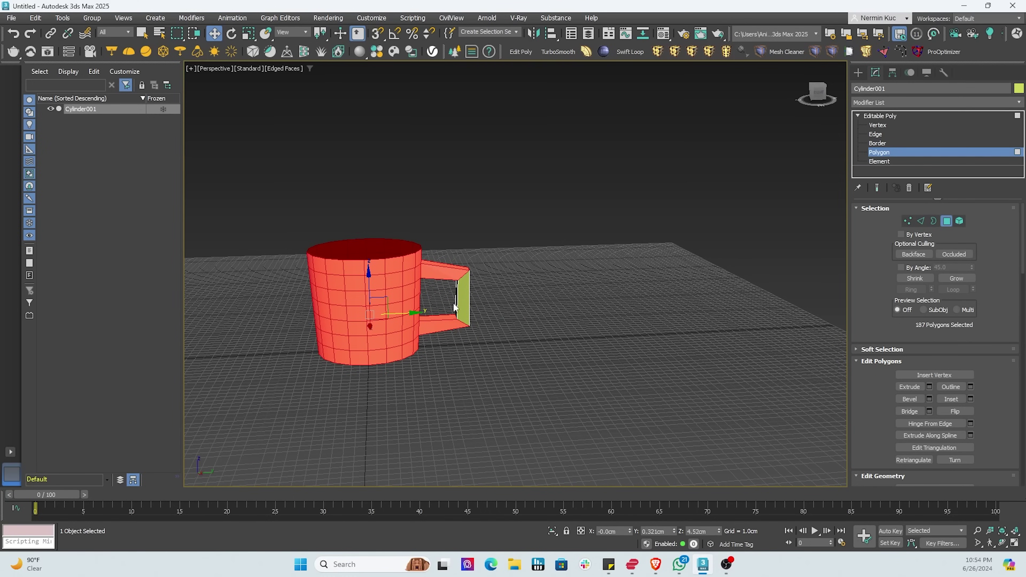
pyautogui.keyDown('alt'); pyautogui.moveTo(437, 245); pyautogui.dragTo(534, 398); pyautogui.keyUp('alt')
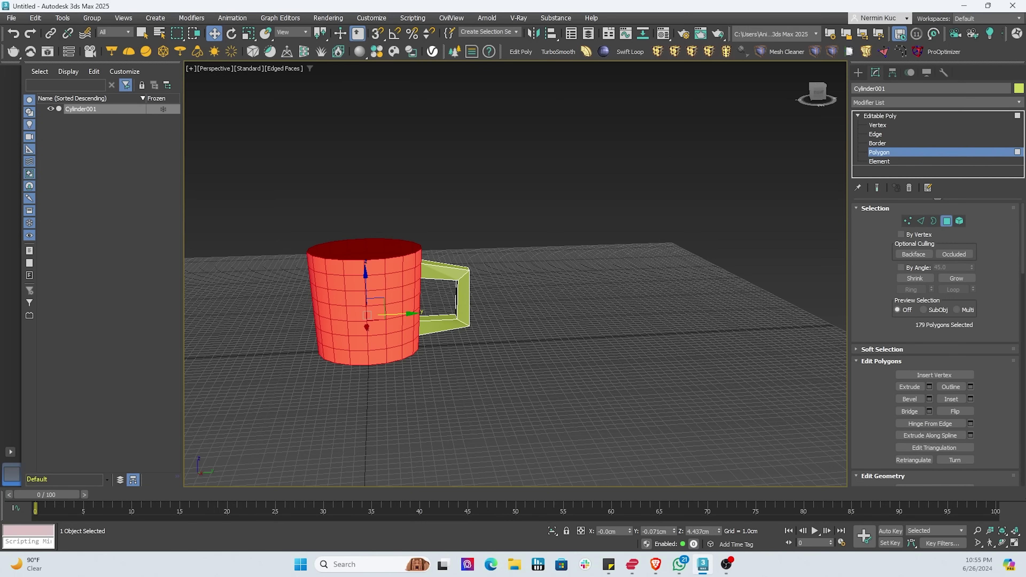
pyautogui.click(726, 565)
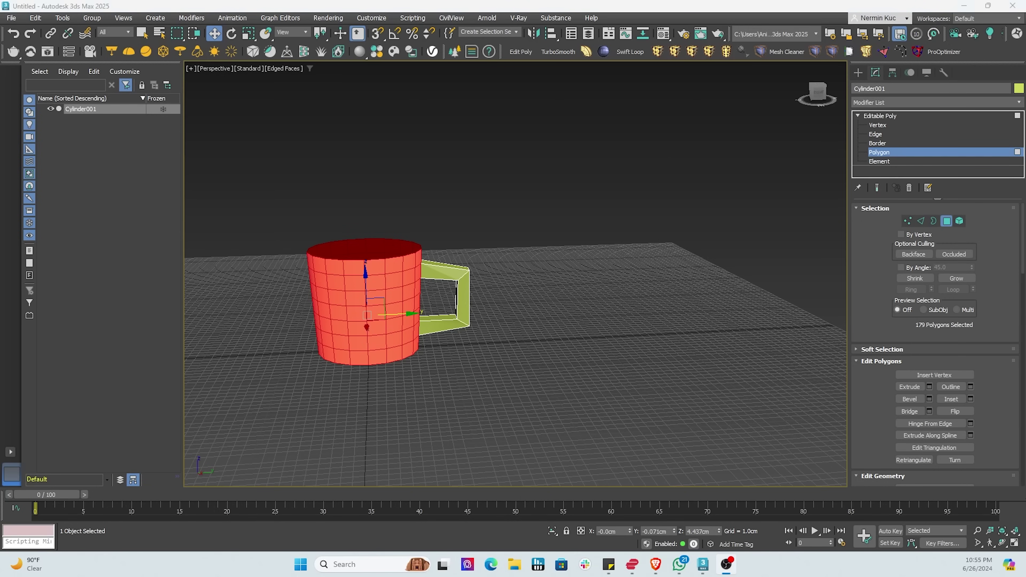
pyautogui.click(492, 344)
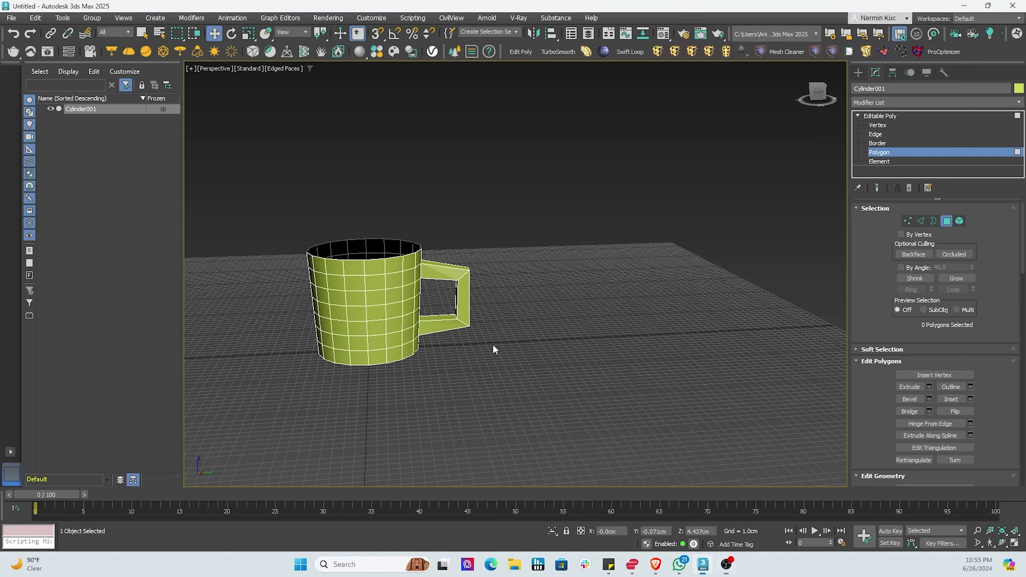
# Select all polygons of the cup body, leaving the handle's polygons out of the selection
pyautogui.keyDown('alt'); pyautogui.moveTo(492, 344); pyautogui.dragTo(329, 213, button='middle'); pyautogui.keyUp('alt')
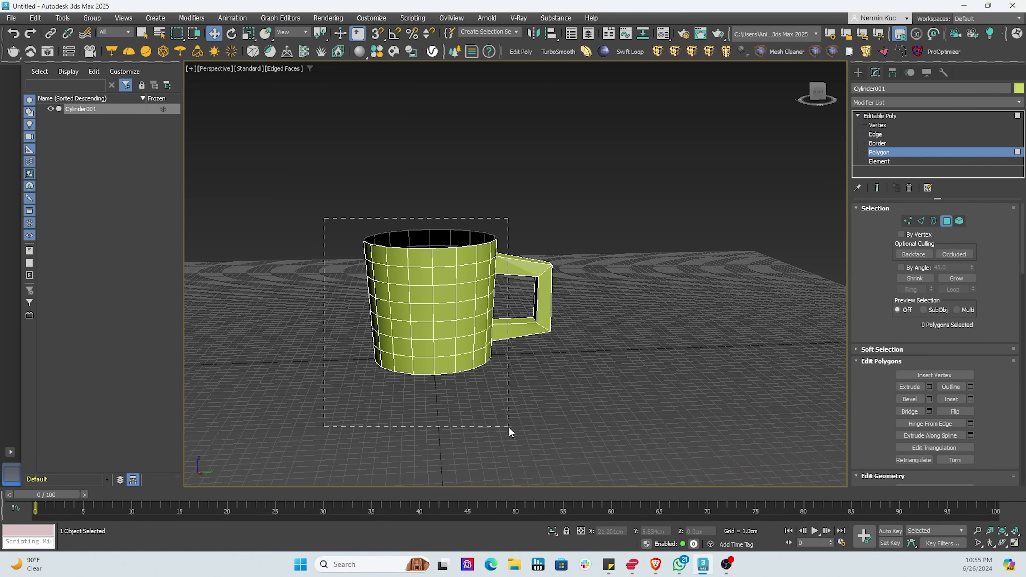
pyautogui.moveTo(509, 429); pyautogui.dragTo(508, 429)
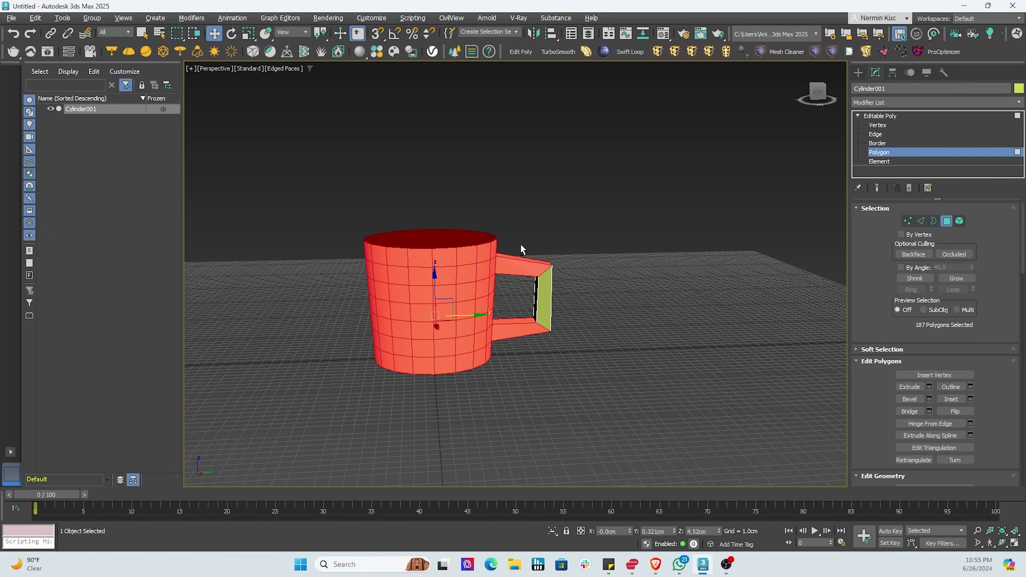
pyautogui.keyDown('alt'); pyautogui.moveTo(554, 365); pyautogui.dragTo(553, 365); pyautogui.keyUp('alt')
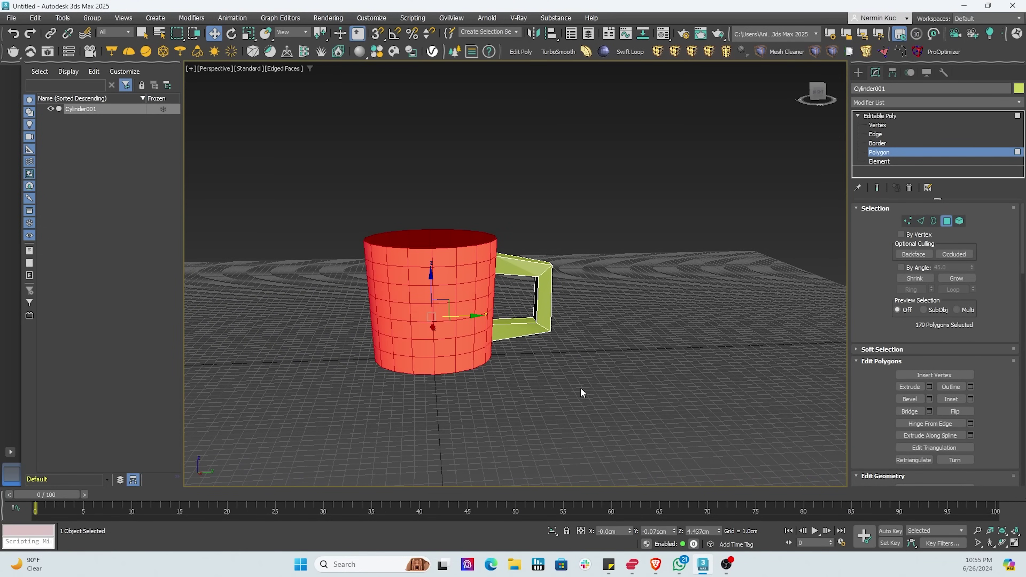
# Clone the selected body polygons to an element scaled uniformly to about 94 percent, forming an inner shell
pyautogui.keyDown('alt'); pyautogui.moveTo(580, 387); pyautogui.dragTo(508, 351, button='middle'); pyautogui.keyUp('alt')
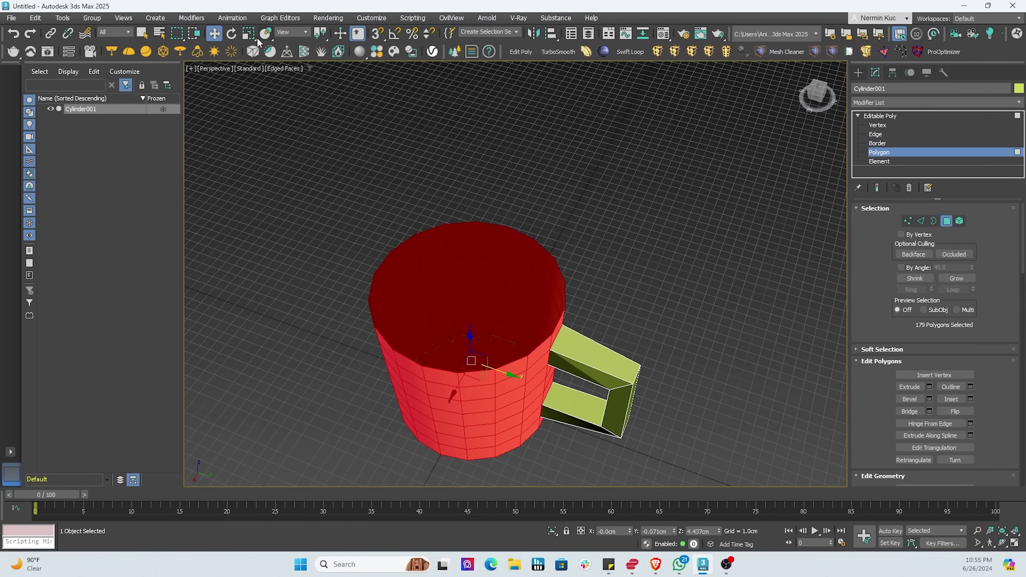
pyautogui.click(248, 33)
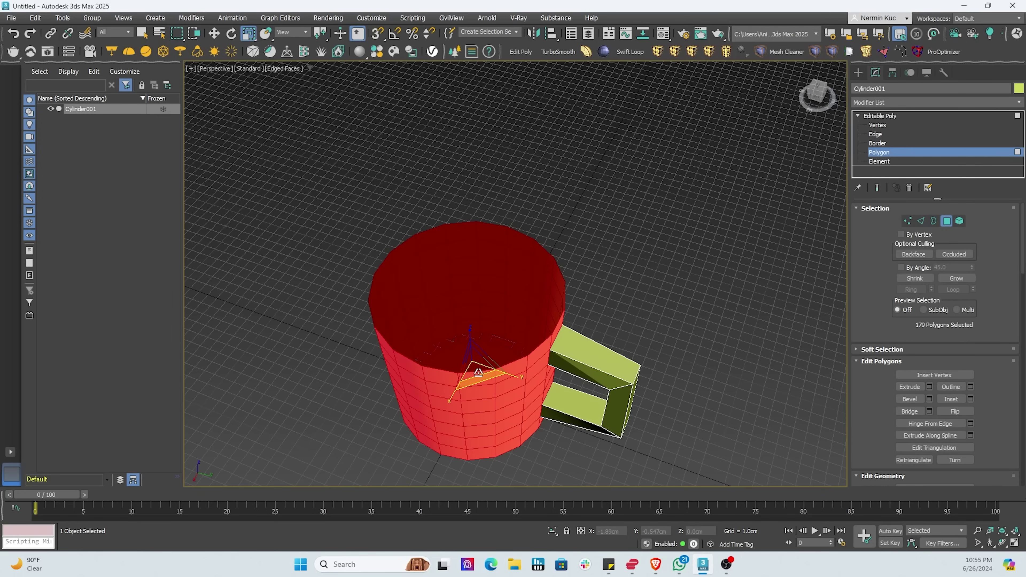
pyautogui.moveTo(471, 371); pyautogui.dragTo(471, 375)
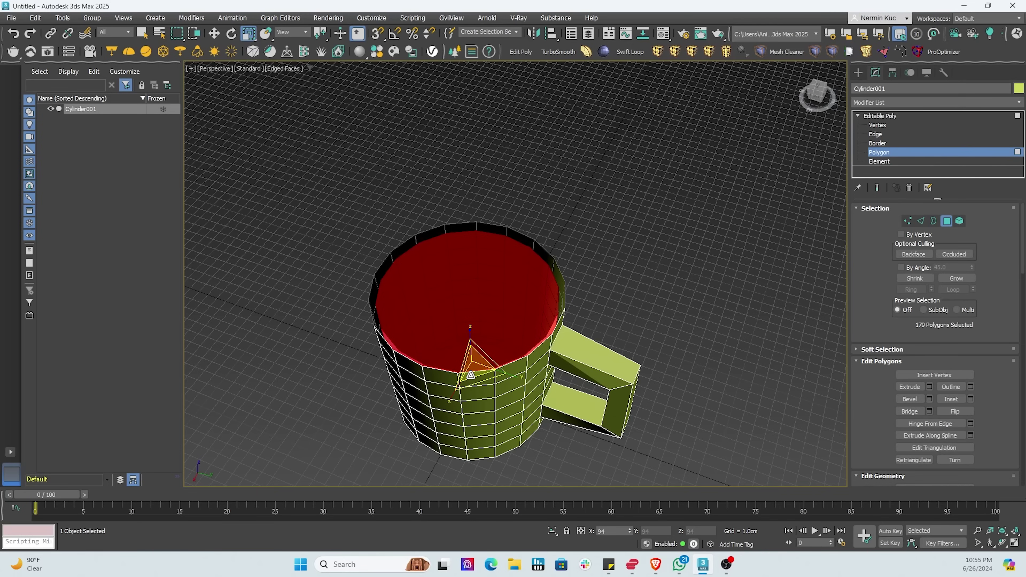
pyautogui.keyDown('shift'); pyautogui.moveTo(471, 374); pyautogui.dragTo(471, 379); pyautogui.keyUp('shift')
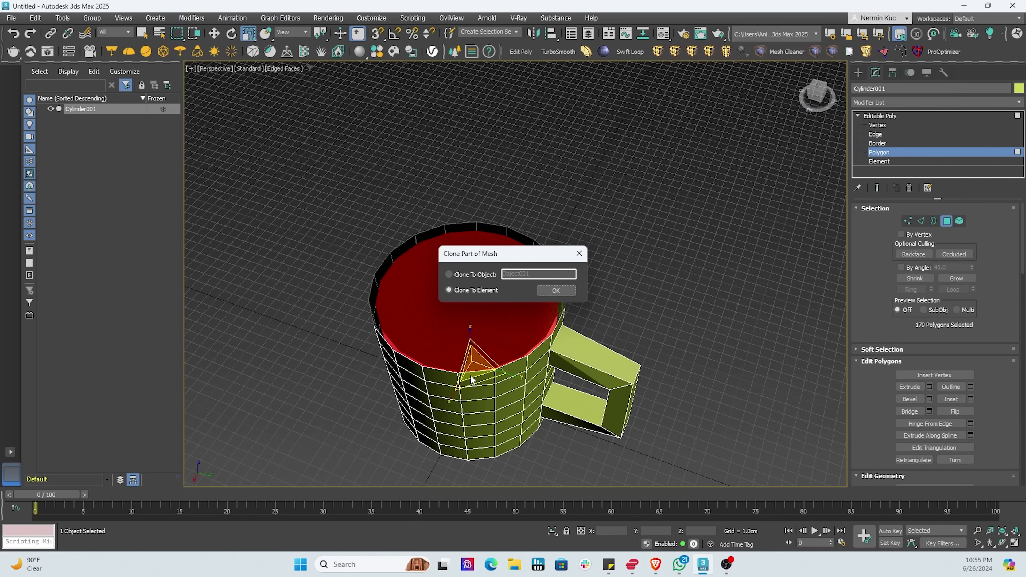
pyautogui.keyDown('alt'); pyautogui.moveTo(471, 376); pyautogui.dragTo(470, 375, button='middle'); pyautogui.keyUp('alt')
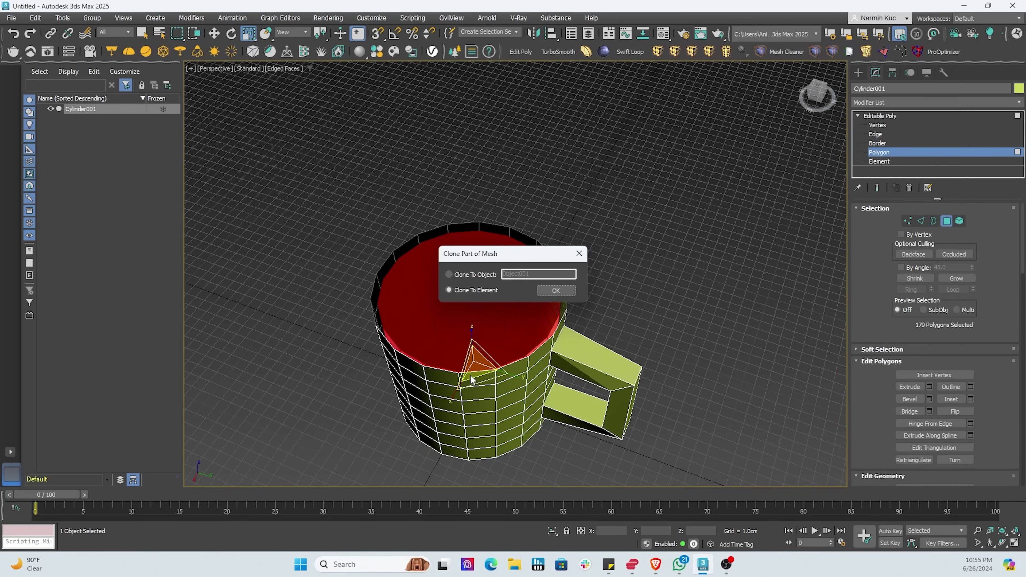
pyautogui.click(542, 291)
pyautogui.moveTo(541, 291)
pyautogui.keyDown('alt'); pyautogui.mouseDown(button='middle')
pyautogui.moveTo(514, 319)
pyautogui.moveTo(531, 314)
pyautogui.moveTo(522, 327)
pyautogui.mouseUp(button='middle'); pyautogui.keyUp('alt')
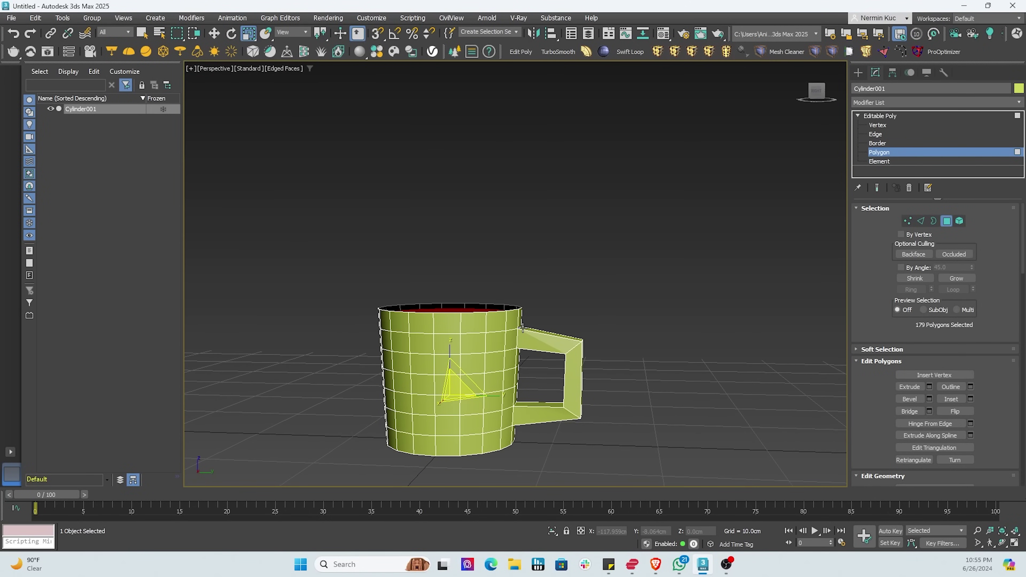
# In the front view, move the inner shell up about 0.48 cm so its top edge is level with the cup rim
pyautogui.press('f')
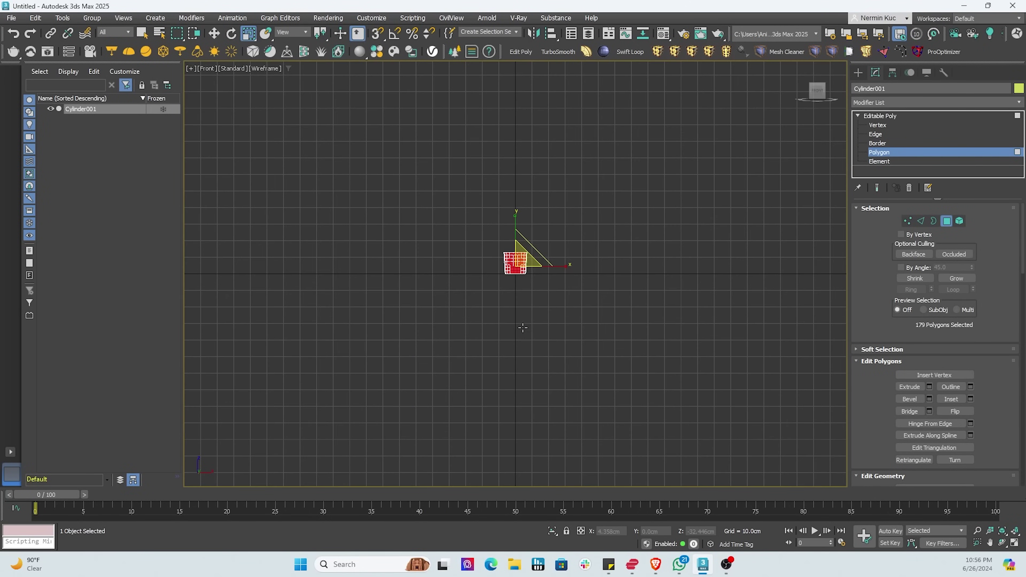
pyautogui.scroll(8, 525, 321)
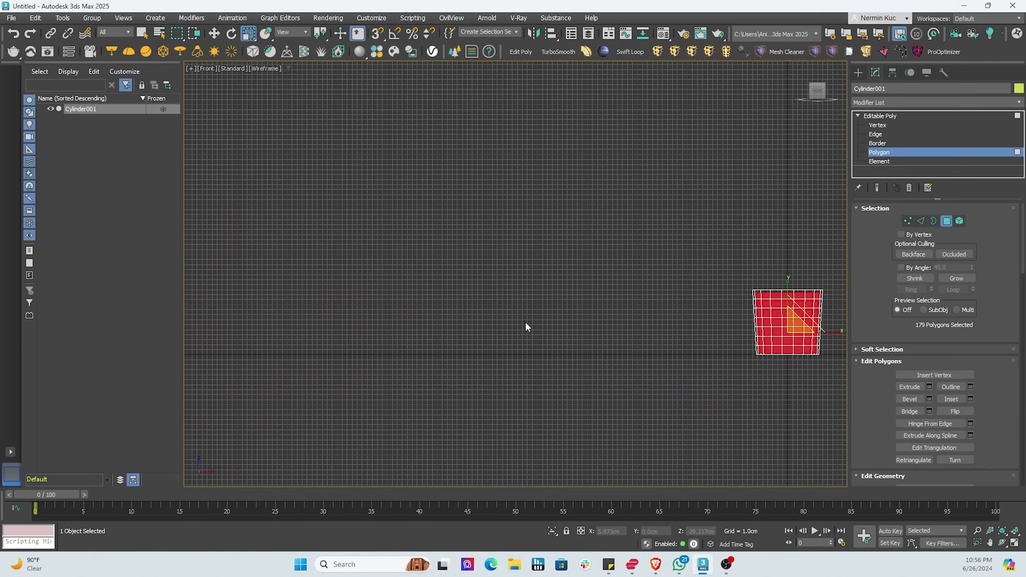
pyautogui.press('z')
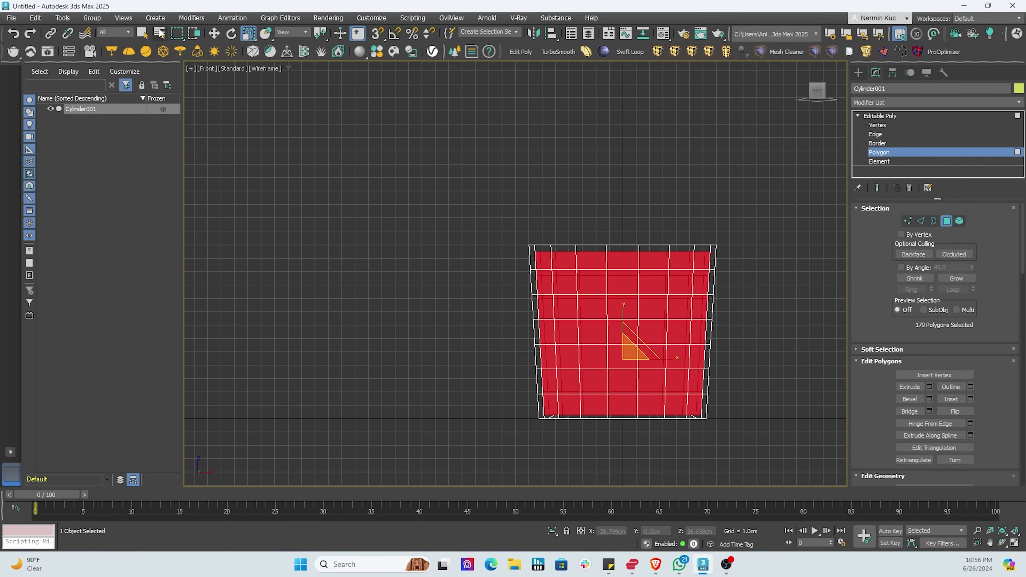
pyautogui.click(216, 34)
pyautogui.scroll(3, 421, 160)
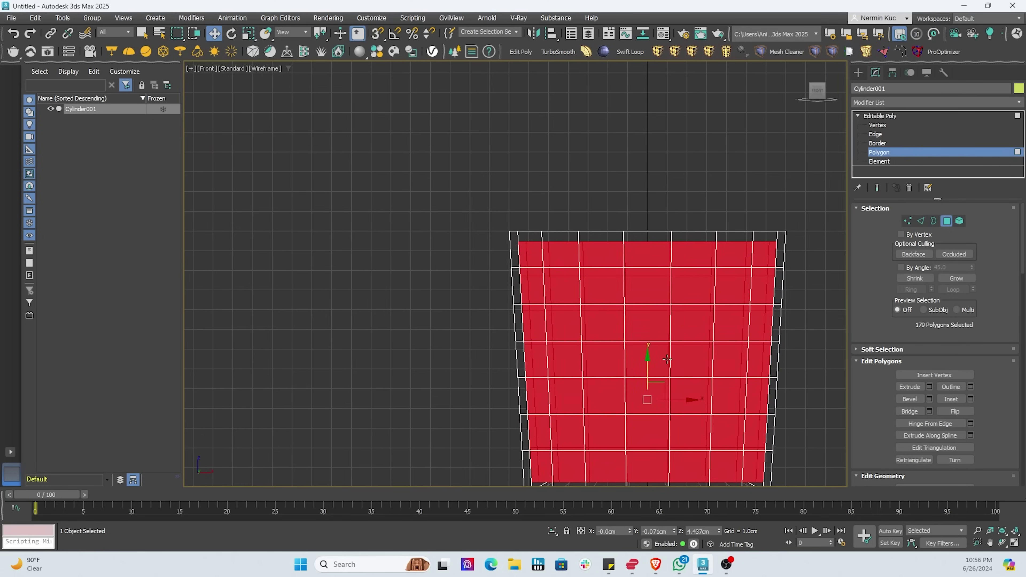
pyautogui.moveTo(646, 373); pyautogui.dragTo(644, 362)
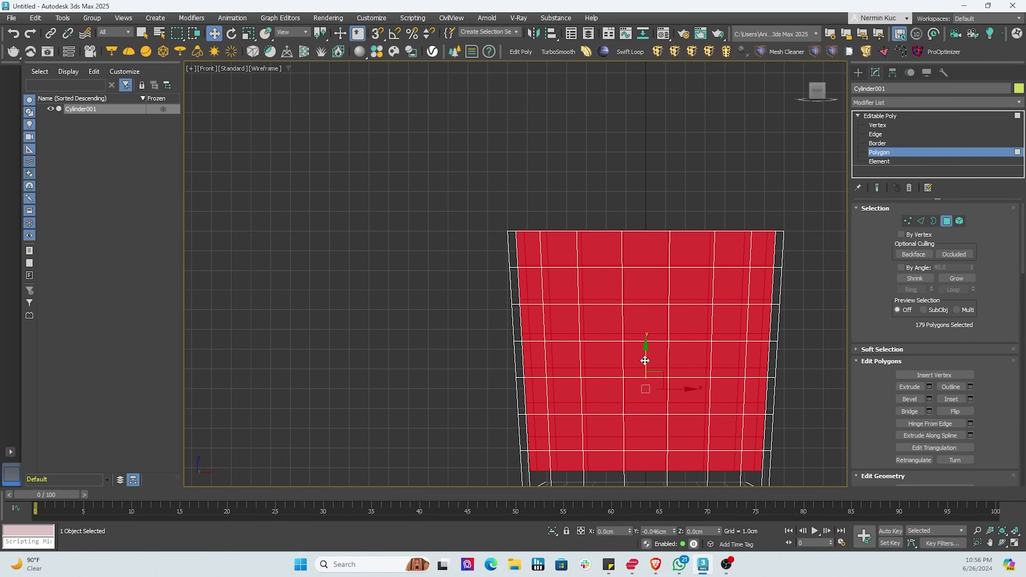
pyautogui.moveTo(645, 360); pyautogui.dragTo(646, 362)
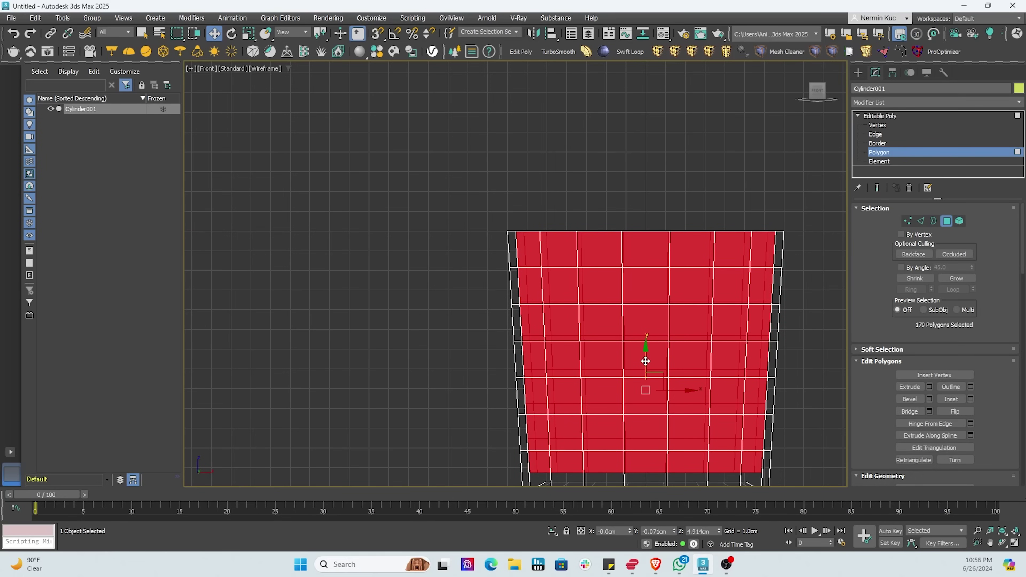
pyautogui.scroll(-2, 646, 361)
pyautogui.moveTo(646, 361); pyautogui.dragTo(589, 348, button='middle')
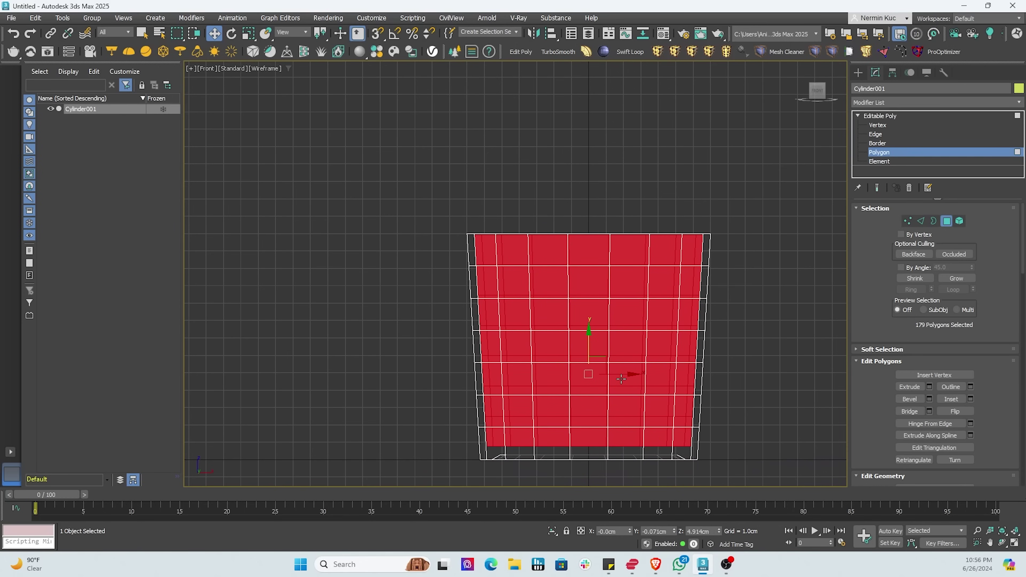
# Flip the inner shell's polygons so they face the inside of the cup
pyautogui.press('p')
pyautogui.moveTo(620, 378)
pyautogui.keyDown('alt'); pyautogui.mouseDown(button='middle')
pyautogui.moveTo(632, 361)
pyautogui.moveTo(624, 352)
pyautogui.moveTo(529, 310)
pyautogui.moveTo(582, 315)
pyautogui.moveTo(570, 328)
pyautogui.mouseUp(button='middle'); pyautogui.keyUp('alt')
pyautogui.scroll(2, 582, 315)
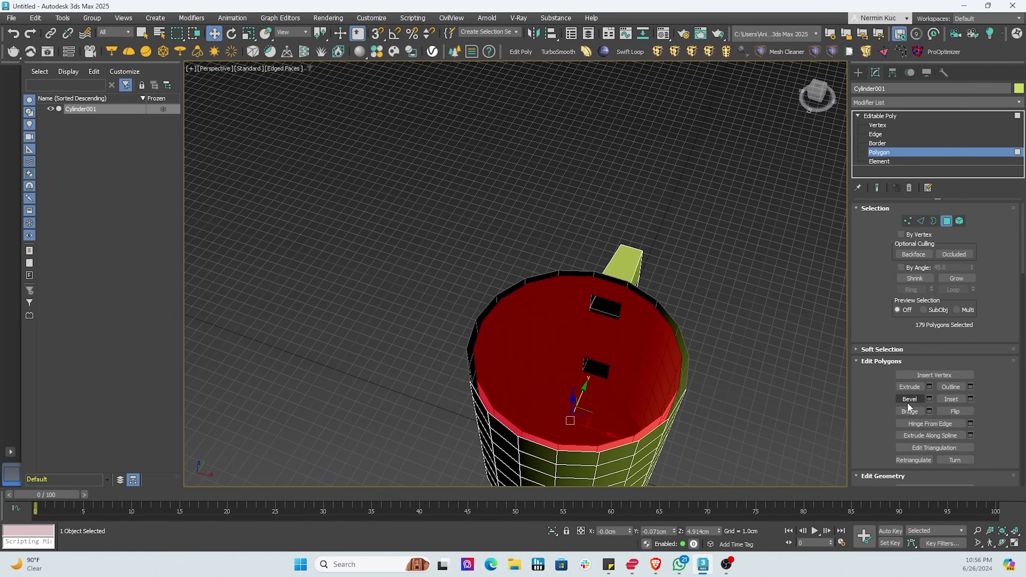
pyautogui.click(955, 411)
pyautogui.keyDown('alt'); pyautogui.moveTo(687, 347); pyautogui.dragTo(691, 297, button='middle'); pyautogui.keyUp('alt')
# Cap the upper and lower rectangular holes in the inner wall behind the handle joints
pyautogui.click(891, 142)
pyautogui.click(646, 294)
pyautogui.click(957, 389)
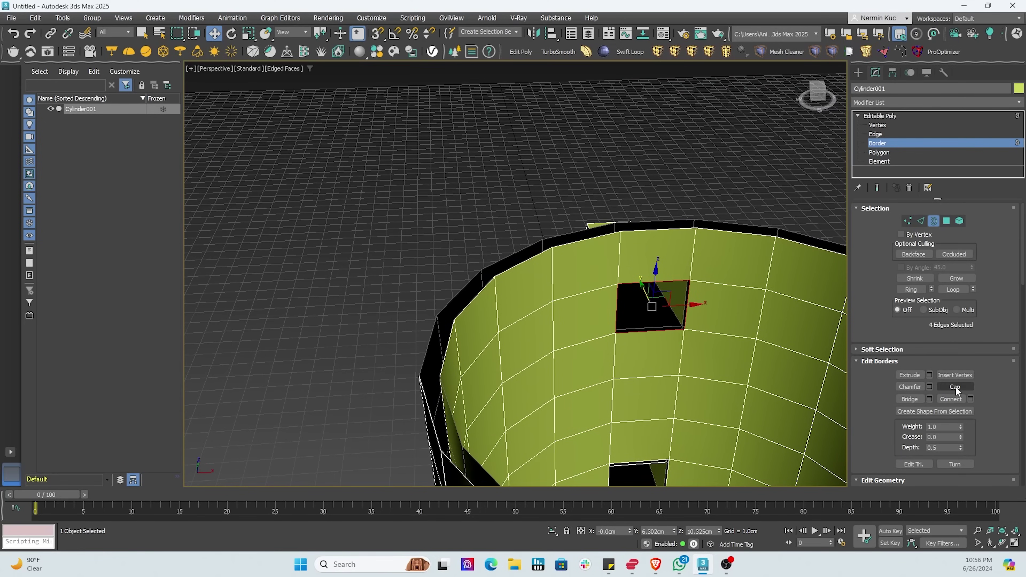
pyautogui.click(956, 386)
pyautogui.keyDown('alt'); pyautogui.moveTo(771, 411); pyautogui.dragTo(657, 392, button='middle'); pyautogui.keyUp('alt')
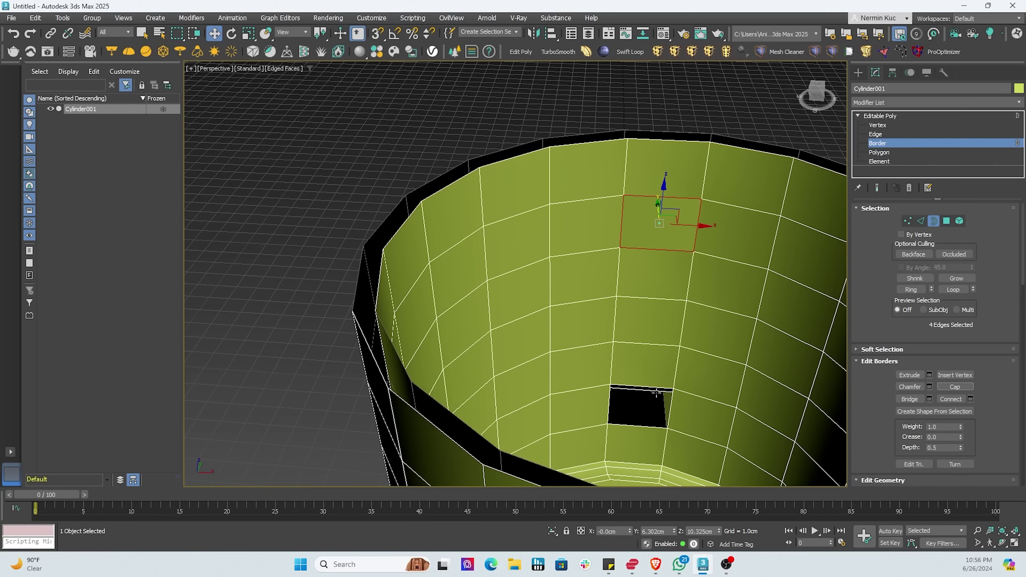
pyautogui.click(640, 422)
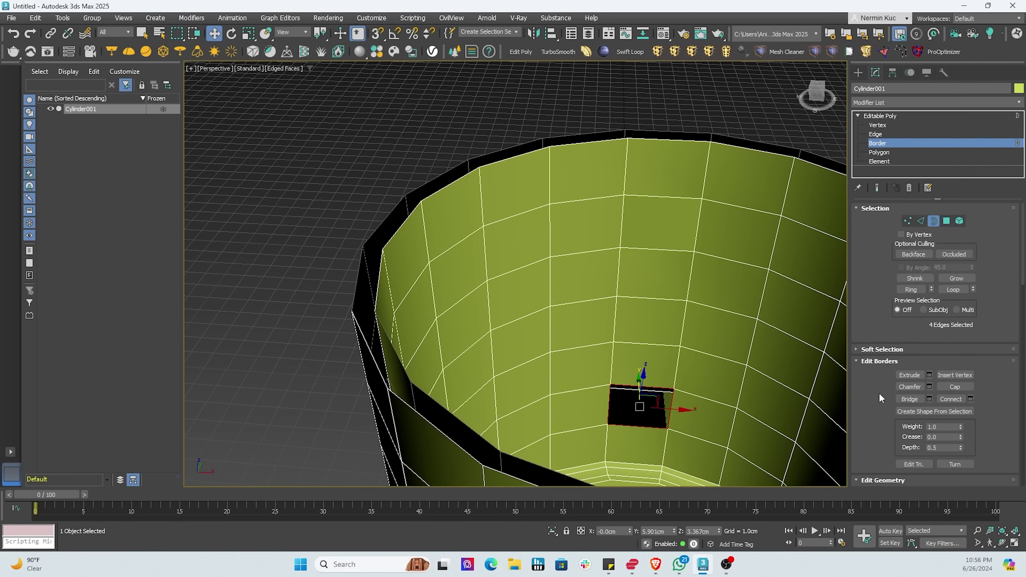
pyautogui.click(955, 386)
# Bridge the inner and outer rim borders to close the top of the cup wall, and switch to edge selection
pyautogui.keyDown('alt'); pyautogui.moveTo(792, 379); pyautogui.dragTo(683, 283, button='middle'); pyautogui.keyUp('alt')
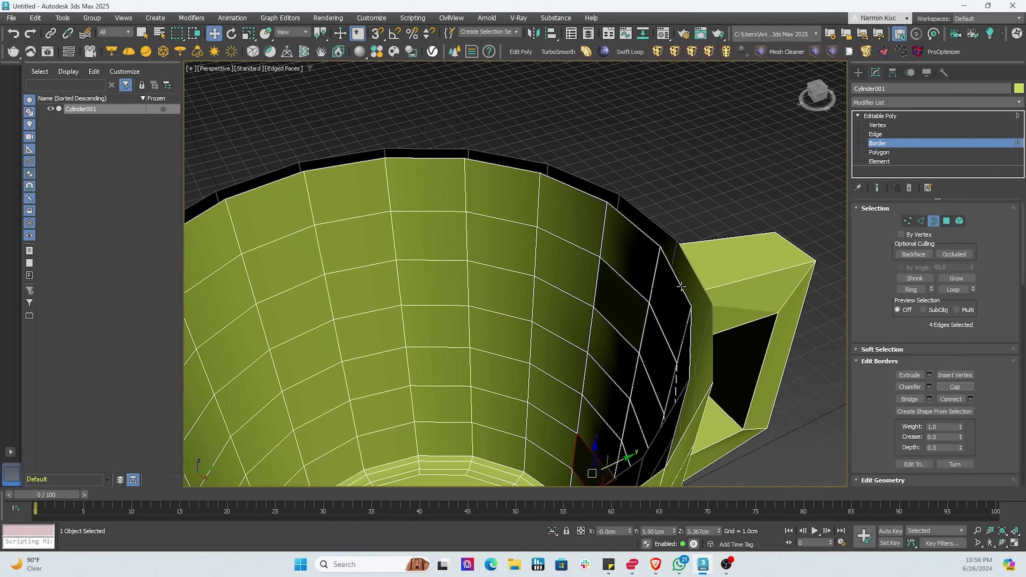
pyautogui.click(681, 286)
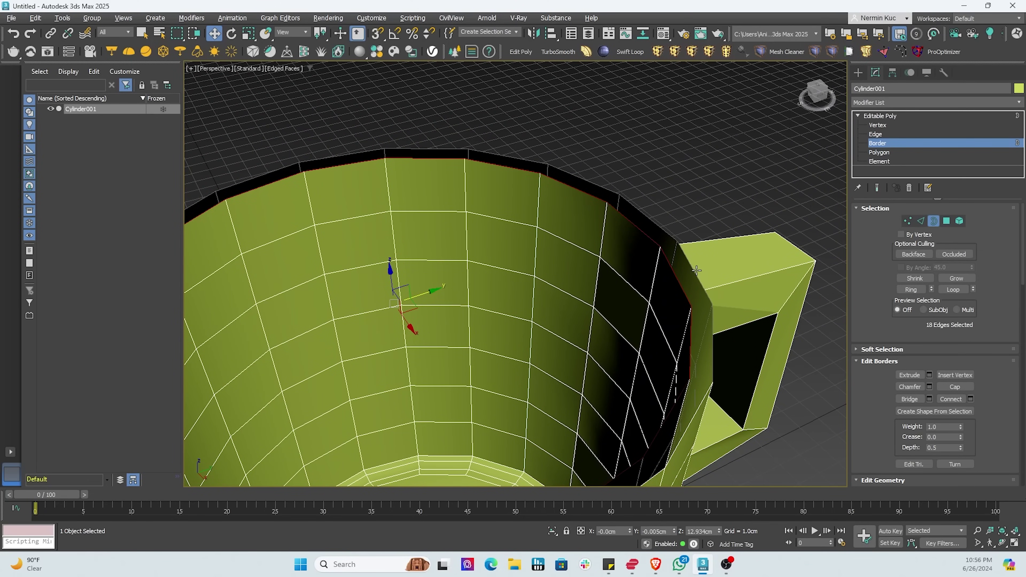
pyautogui.keyDown('ctrl'); pyautogui.click(668, 237); pyautogui.keyUp('ctrl')
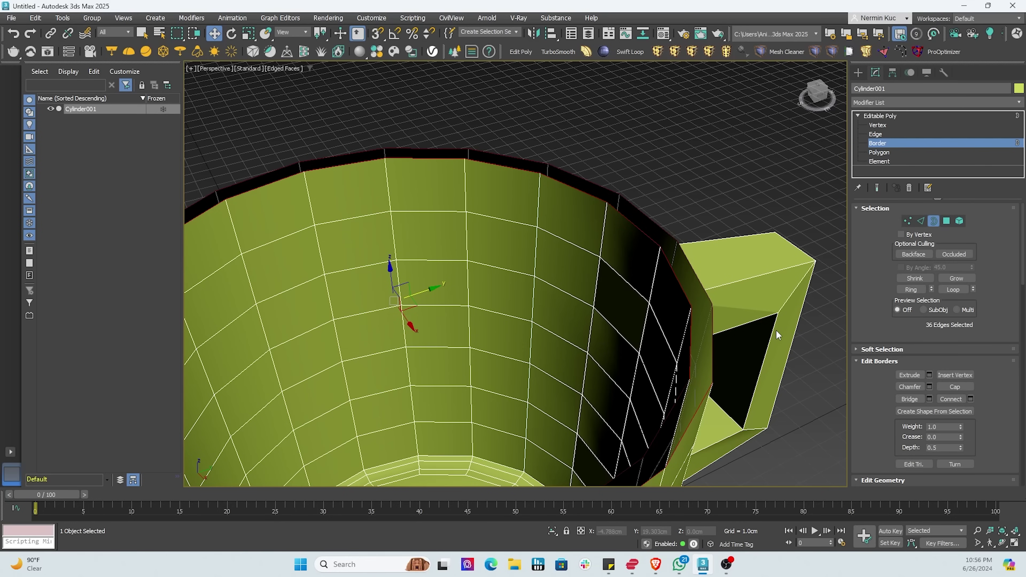
pyautogui.click(909, 399)
pyautogui.keyDown('alt'); pyautogui.moveTo(741, 365); pyautogui.dragTo(697, 110, button='middle'); pyautogui.keyUp('alt')
pyautogui.scroll(-5, 738, 362)
pyautogui.scroll(4, 646, 311)
pyautogui.keyDown('alt'); pyautogui.moveTo(543, 204); pyautogui.dragTo(518, 229, button='middle'); pyautogui.keyUp('alt')
pyautogui.click(885, 134)
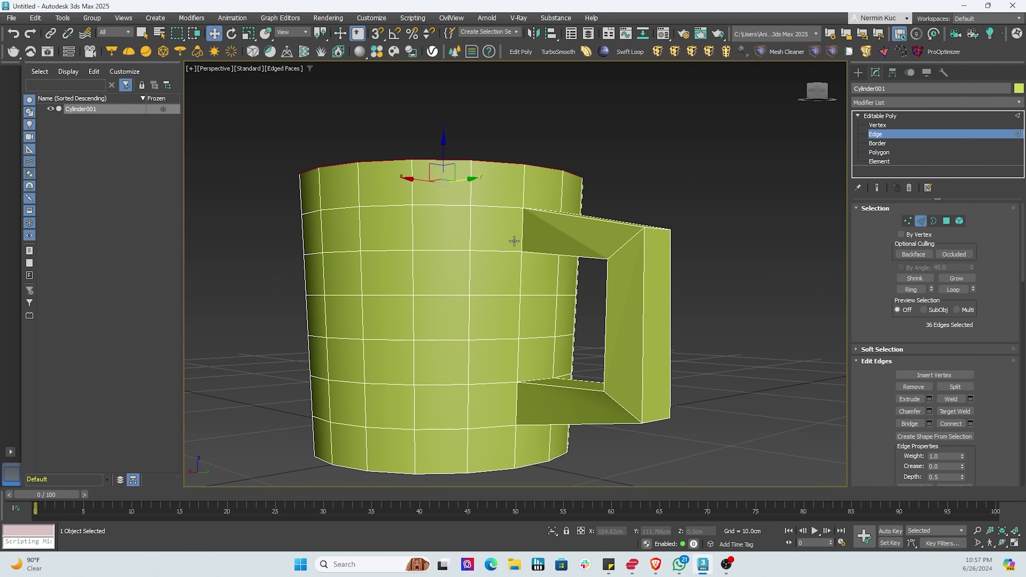
pyautogui.click(523, 235)
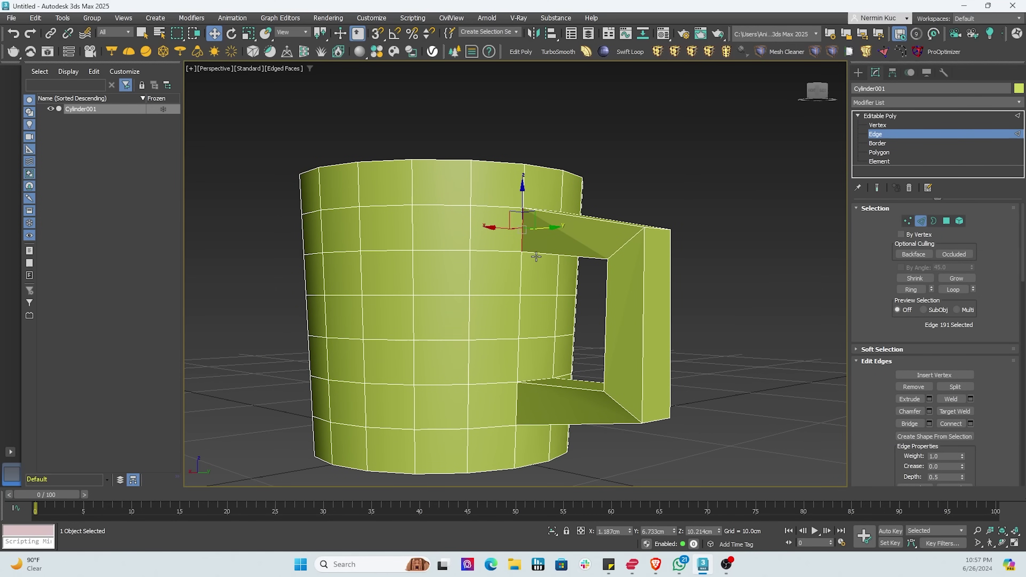
pyautogui.keyDown('ctrl'); pyautogui.click(535, 379); pyautogui.keyUp('ctrl')
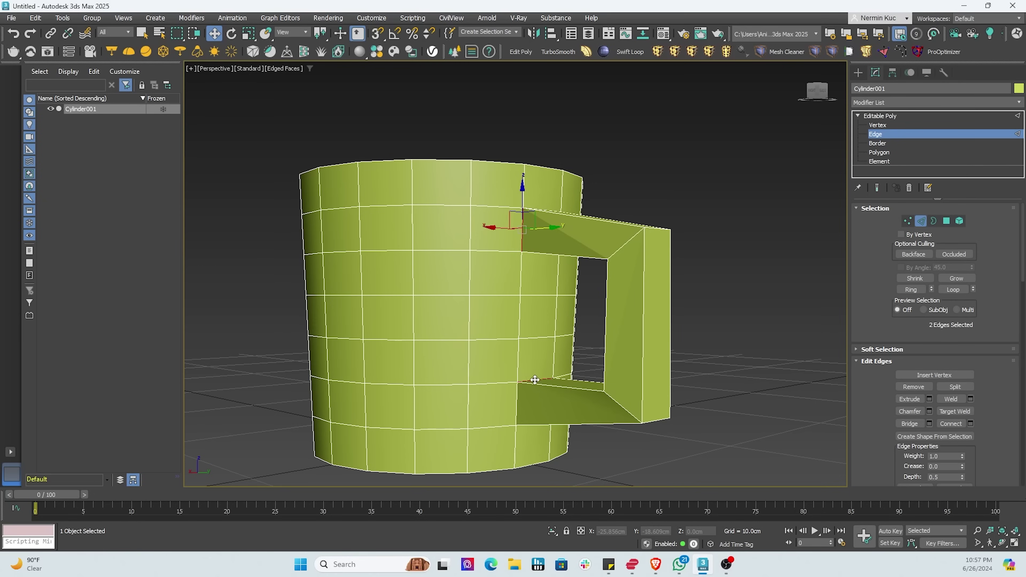
pyautogui.keyDown('ctrl'); pyautogui.click(519, 405); pyautogui.keyUp('ctrl')
pyautogui.keyDown('alt'); pyautogui.moveTo(531, 394); pyautogui.dragTo(525, 379, button='middle'); pyautogui.keyUp('alt')
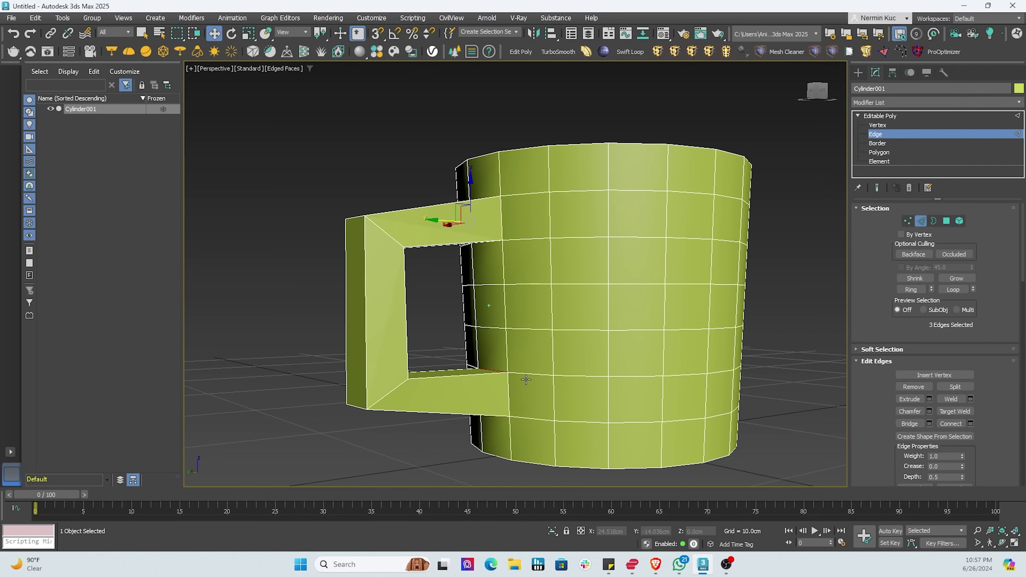
pyautogui.keyDown('ctrl'); pyautogui.click(509, 391); pyautogui.keyUp('ctrl')
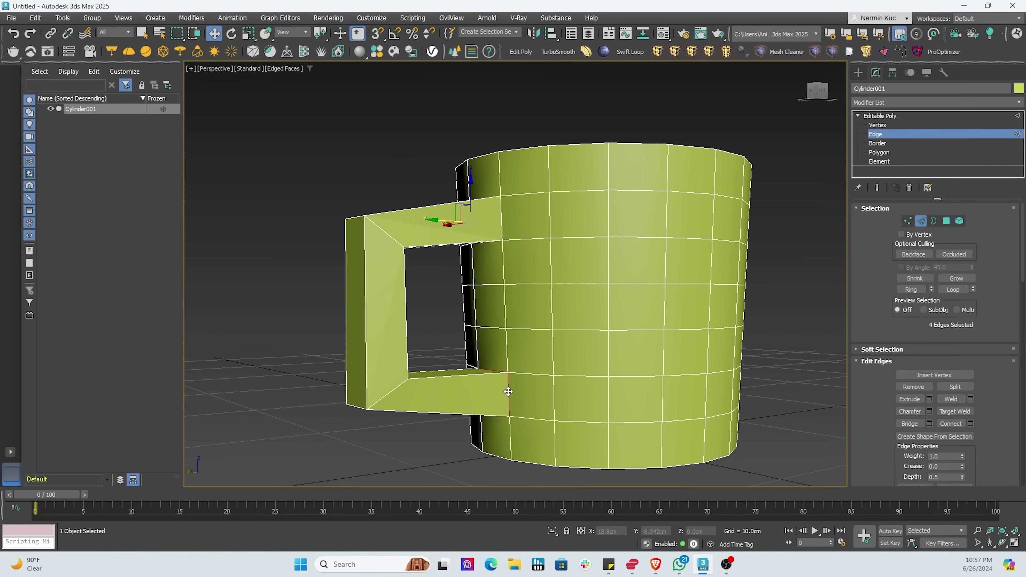
pyautogui.keyDown('ctrl'); pyautogui.click(501, 229); pyautogui.keyUp('ctrl')
pyautogui.keyDown('alt'); pyautogui.moveTo(511, 269); pyautogui.dragTo(490, 275, button='middle'); pyautogui.keyUp('alt')
pyautogui.scroll(3, 490, 275)
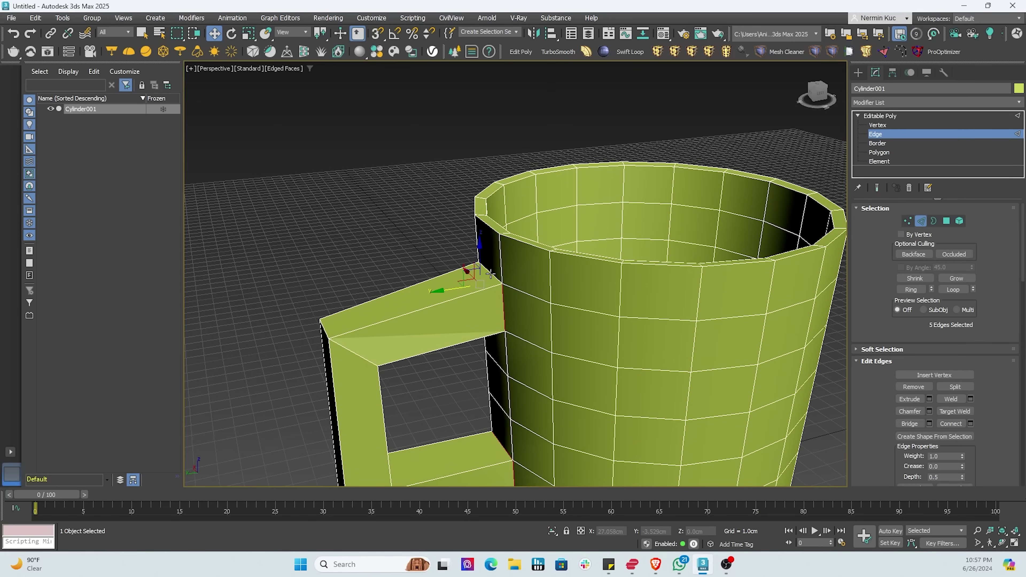
pyautogui.keyDown('ctrl'); pyautogui.click(489, 276); pyautogui.keyUp('ctrl')
pyautogui.keyDown('ctrl'); pyautogui.click(492, 276); pyautogui.keyUp('ctrl')
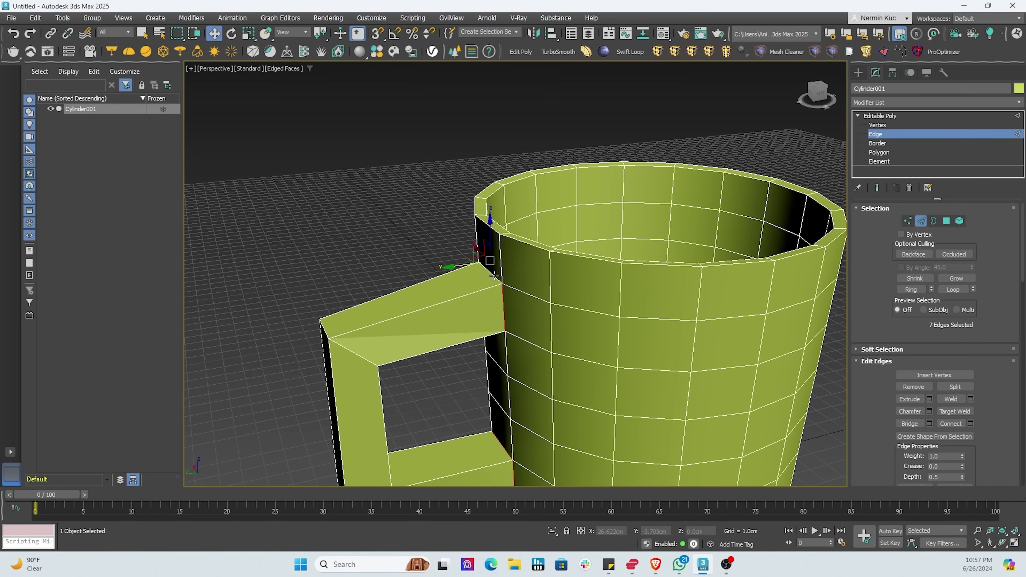
pyautogui.keyDown('ctrl'); pyautogui.click(494, 277); pyautogui.keyUp('ctrl')
pyautogui.keyDown('alt'); pyautogui.moveTo(527, 336); pyautogui.dragTo(506, 297, button='middle'); pyautogui.keyUp('alt')
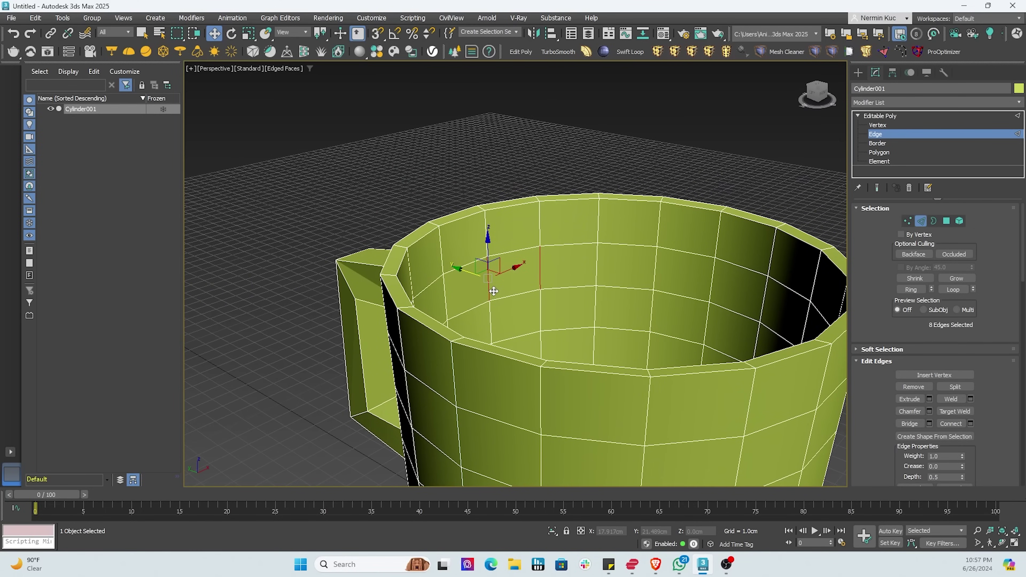
pyautogui.click(453, 180)
pyautogui.keyDown('alt'); pyautogui.moveTo(453, 181); pyautogui.dragTo(520, 246, button='middle'); pyautogui.keyUp('alt')
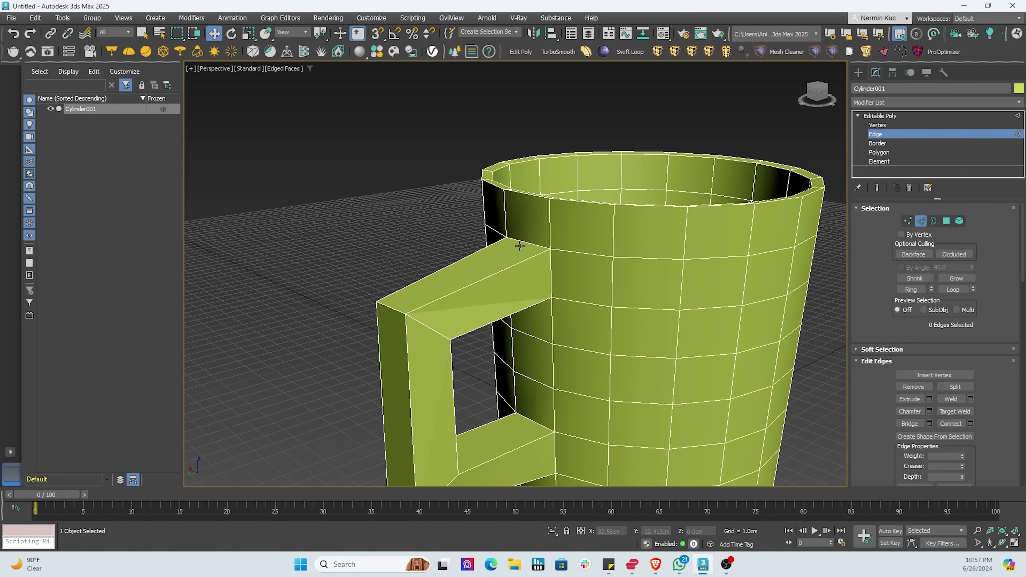
pyautogui.click(533, 244)
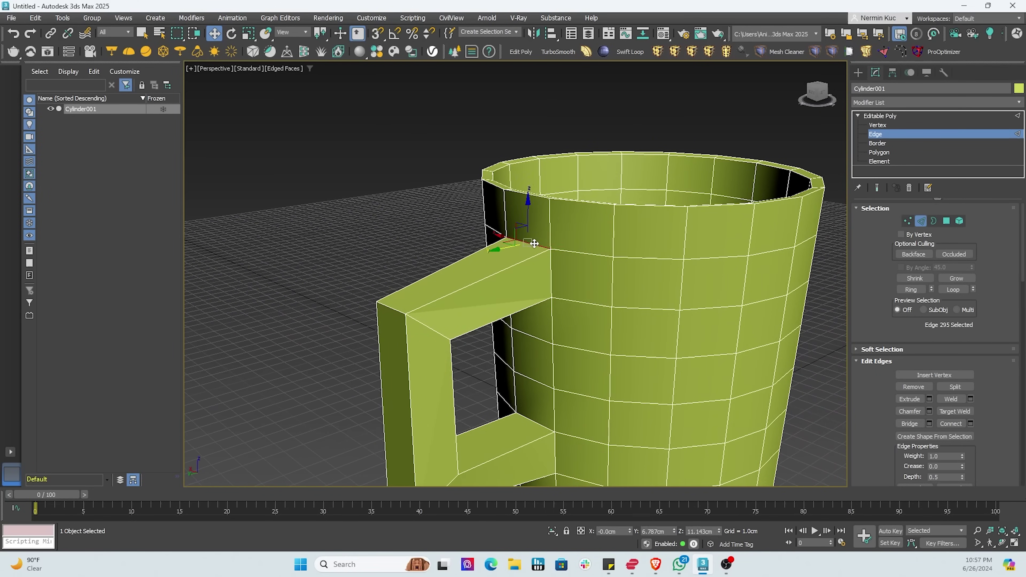
pyautogui.keyDown('ctrl'); pyautogui.click(550, 276); pyautogui.keyUp('ctrl')
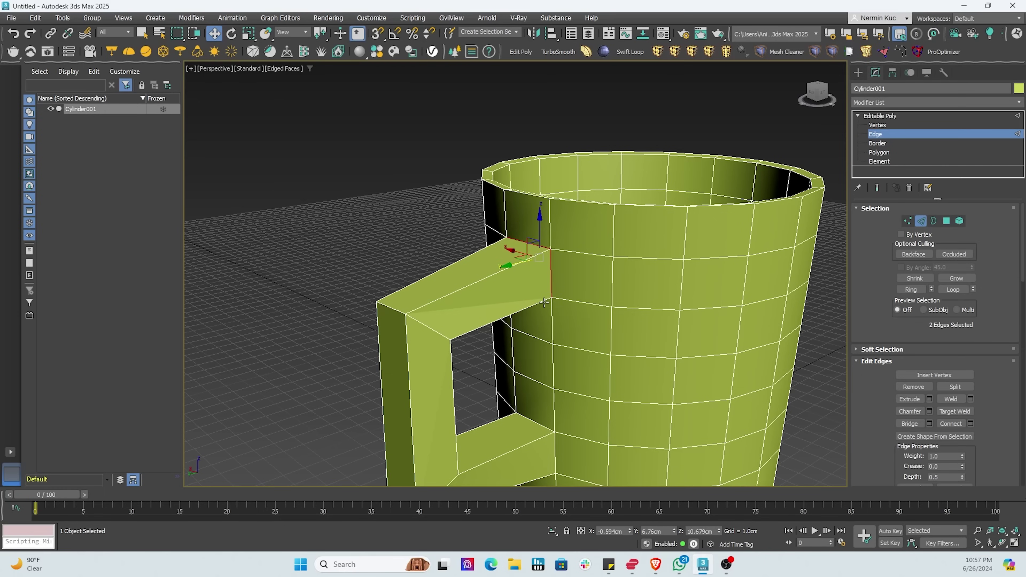
pyautogui.keyDown('ctrl'); pyautogui.click(534, 423); pyautogui.keyUp('ctrl')
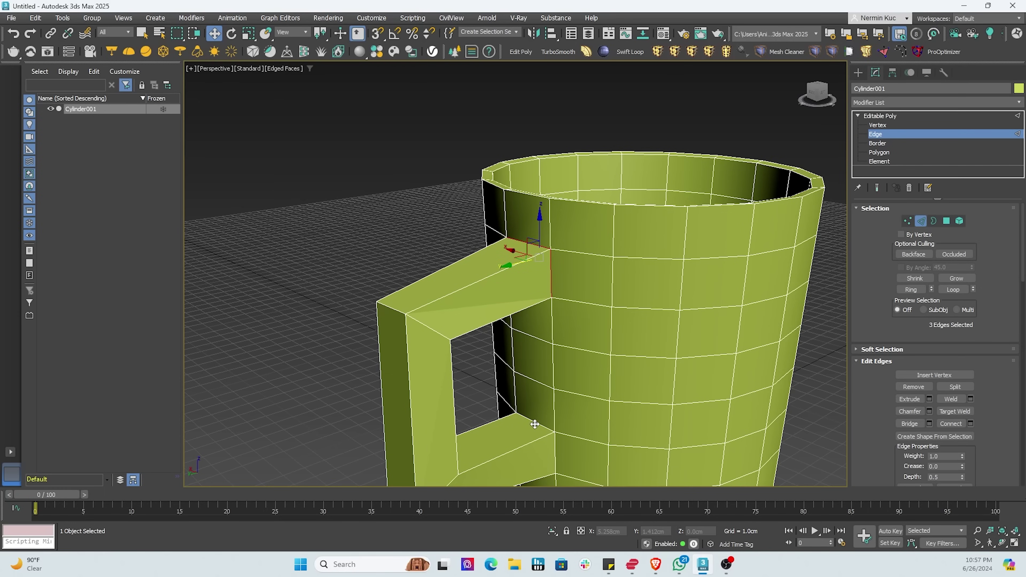
pyautogui.hotkey('ctrl', 'z')
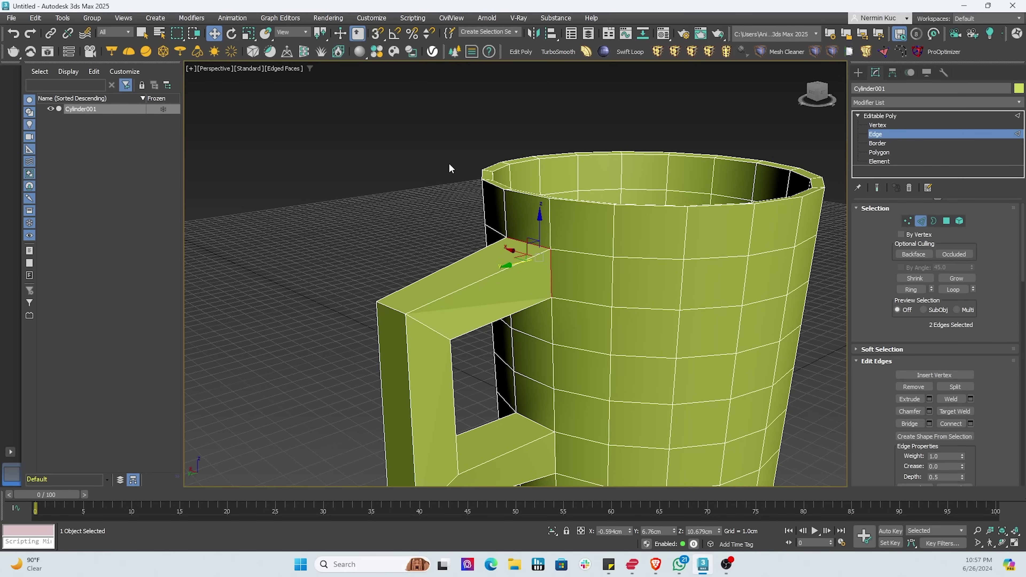
pyautogui.click(423, 190)
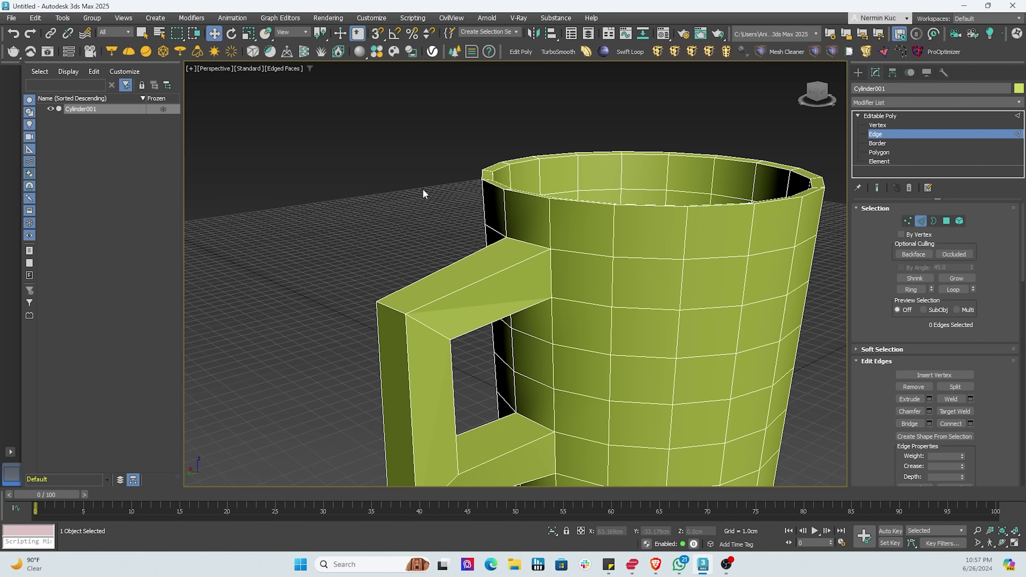
# Chamfer the eight edges where the upper and lower handle joints meet the outer cup wall by 0.05 cm
pyautogui.click(538, 246)
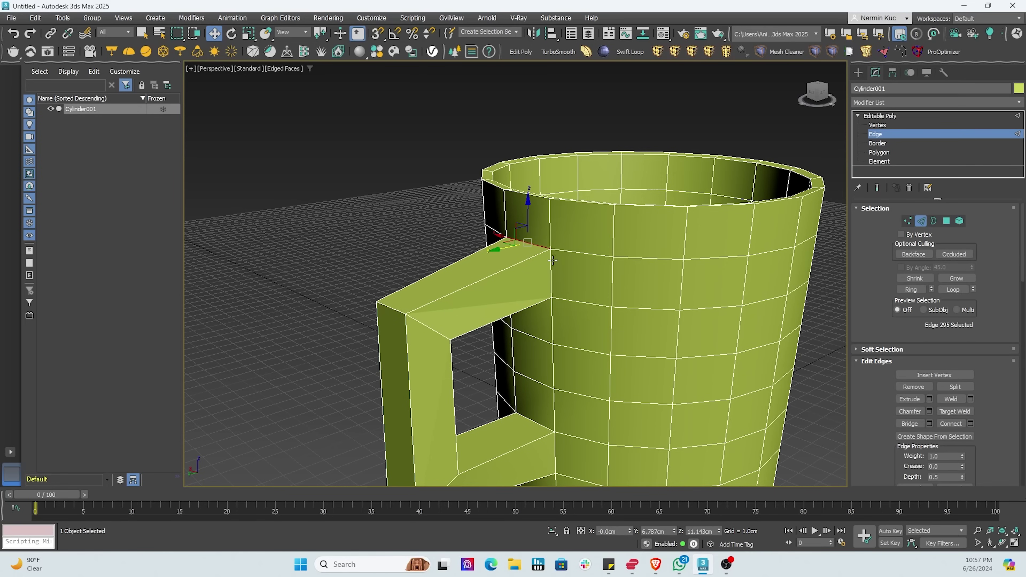
pyautogui.keyDown('ctrl'); pyautogui.click(550, 282); pyautogui.keyUp('ctrl')
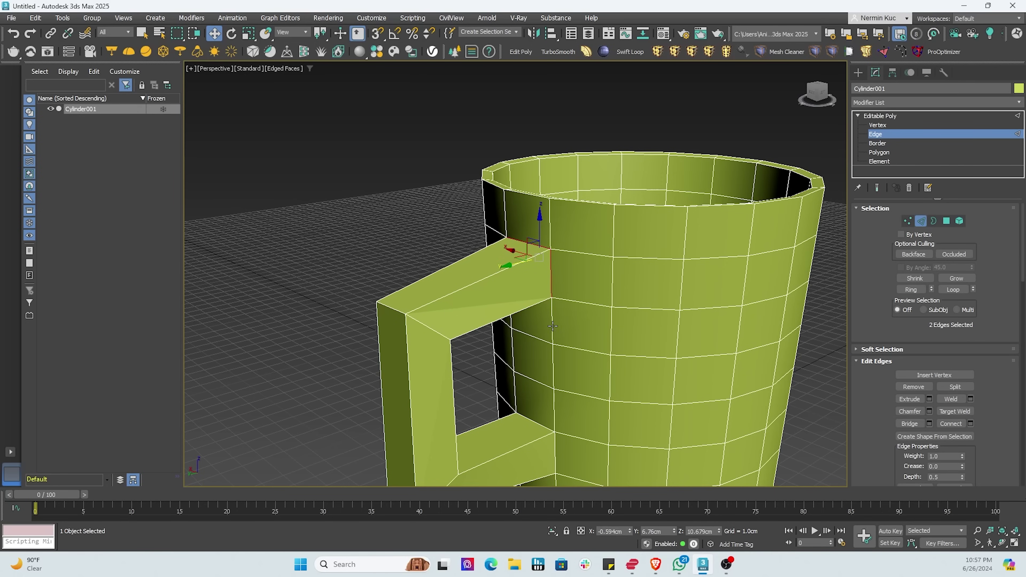
pyautogui.keyDown('ctrl'); pyautogui.click(543, 427); pyautogui.keyUp('ctrl')
pyautogui.keyDown('ctrl'); pyautogui.click(556, 440); pyautogui.keyUp('ctrl')
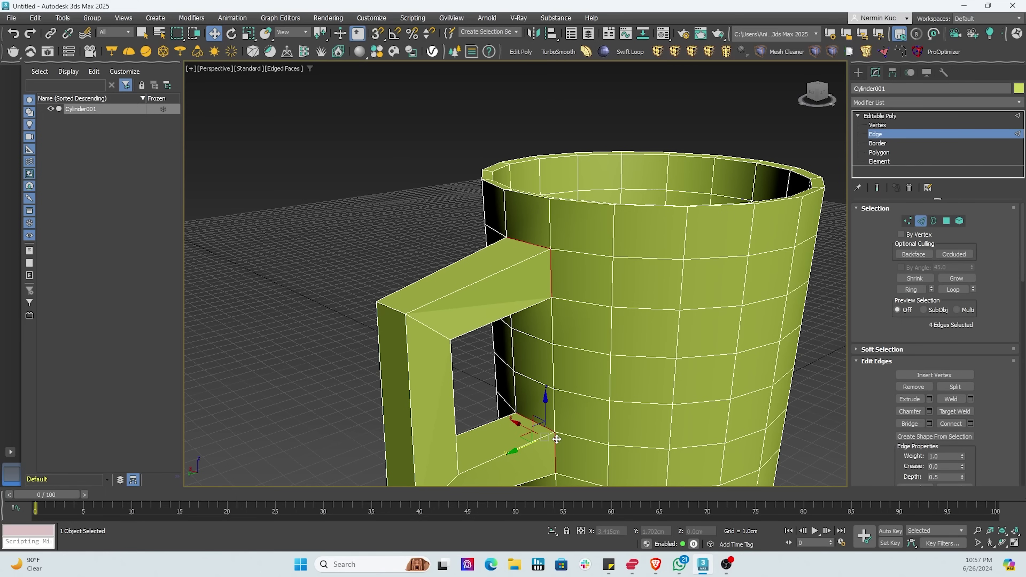
pyautogui.keyDown('alt'); pyautogui.moveTo(549, 444); pyautogui.dragTo(547, 392, button='middle'); pyautogui.keyUp('alt')
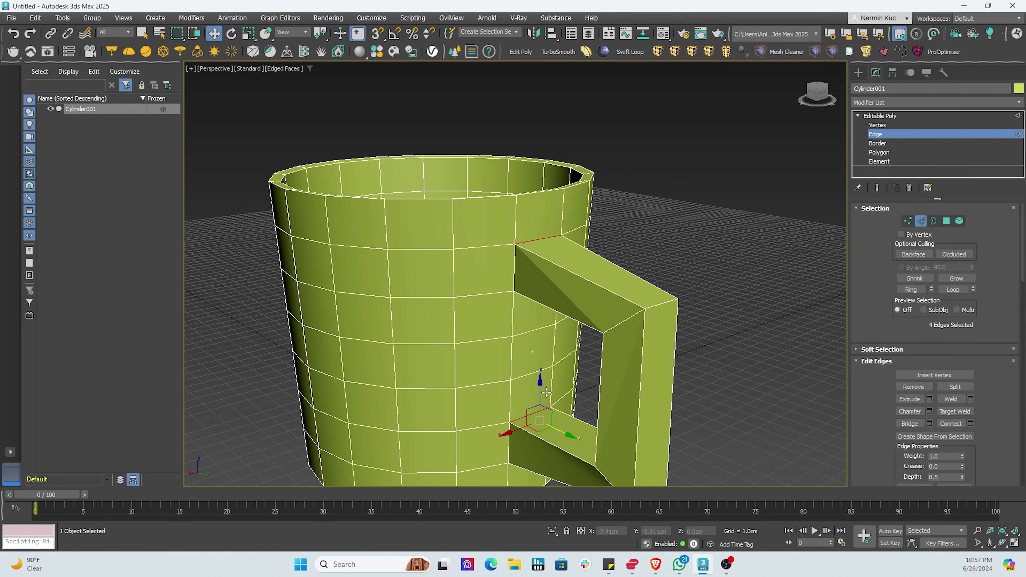
pyautogui.keyDown('ctrl'); pyautogui.click(514, 283); pyautogui.keyUp('ctrl')
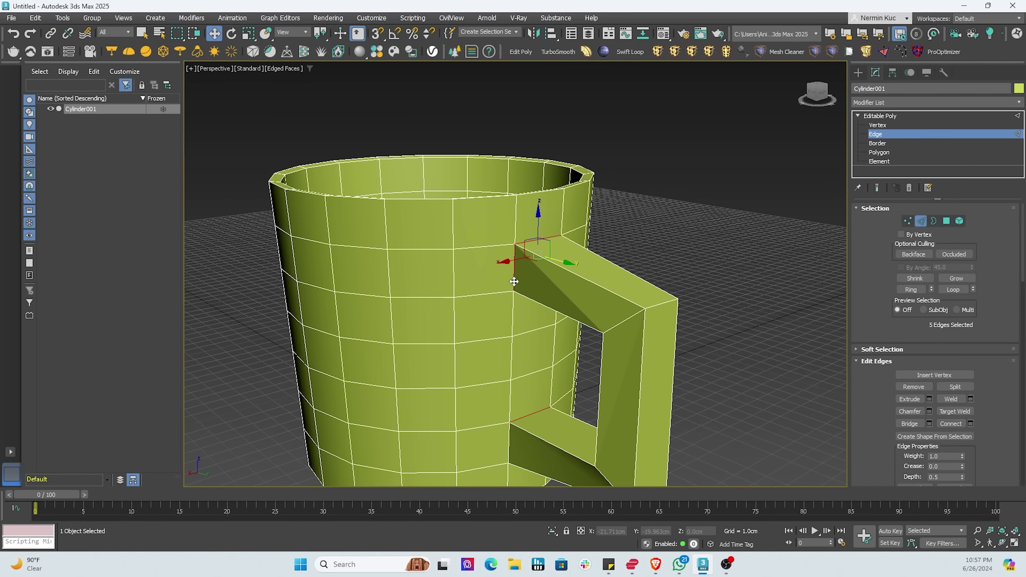
pyautogui.keyDown('ctrl'); pyautogui.click(509, 438); pyautogui.keyUp('ctrl')
pyautogui.keyDown('alt'); pyautogui.moveTo(522, 420); pyautogui.dragTo(531, 321, button='middle'); pyautogui.keyUp('alt')
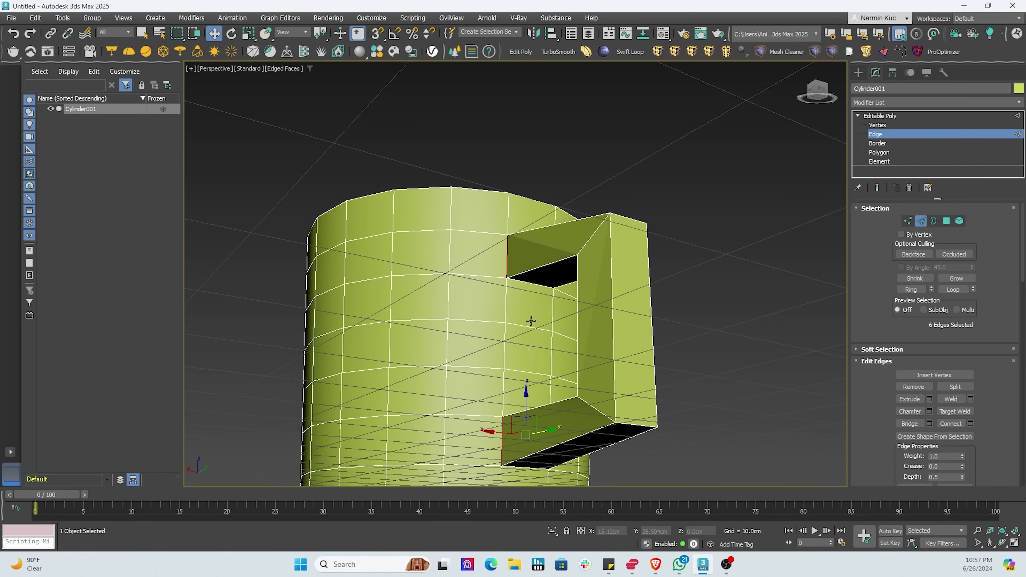
pyautogui.keyDown('ctrl'); pyautogui.click(531, 284); pyautogui.keyUp('ctrl')
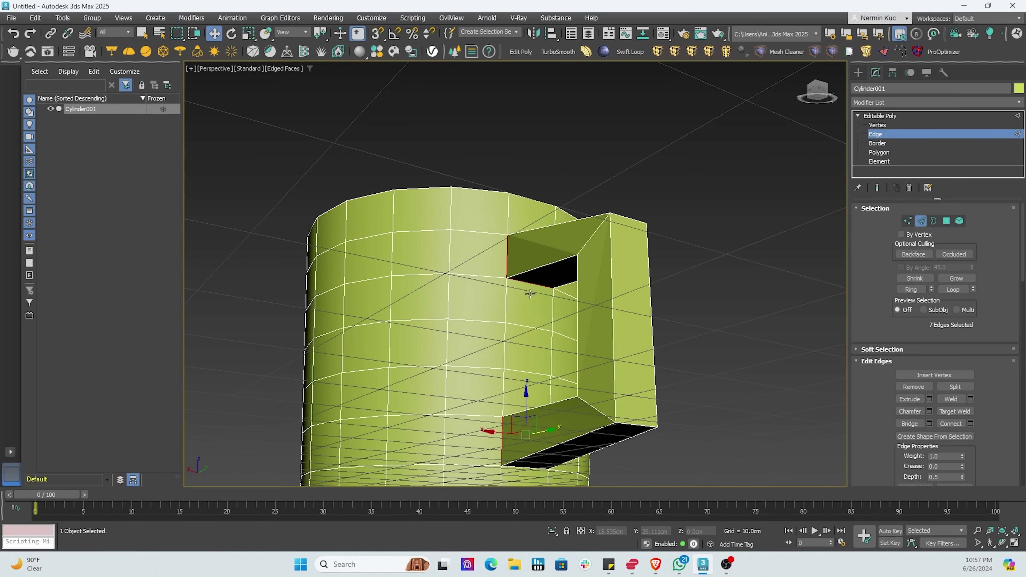
pyautogui.keyDown('ctrl'); pyautogui.click(533, 469); pyautogui.keyUp('ctrl')
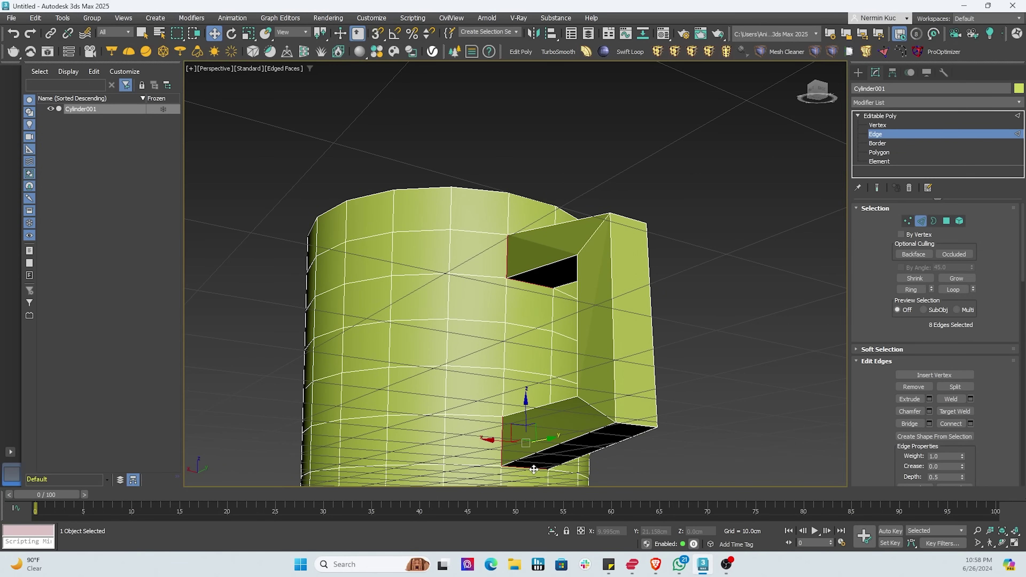
pyautogui.keyDown('alt'); pyautogui.moveTo(547, 453); pyautogui.dragTo(847, 406, button='middle'); pyautogui.keyUp('alt')
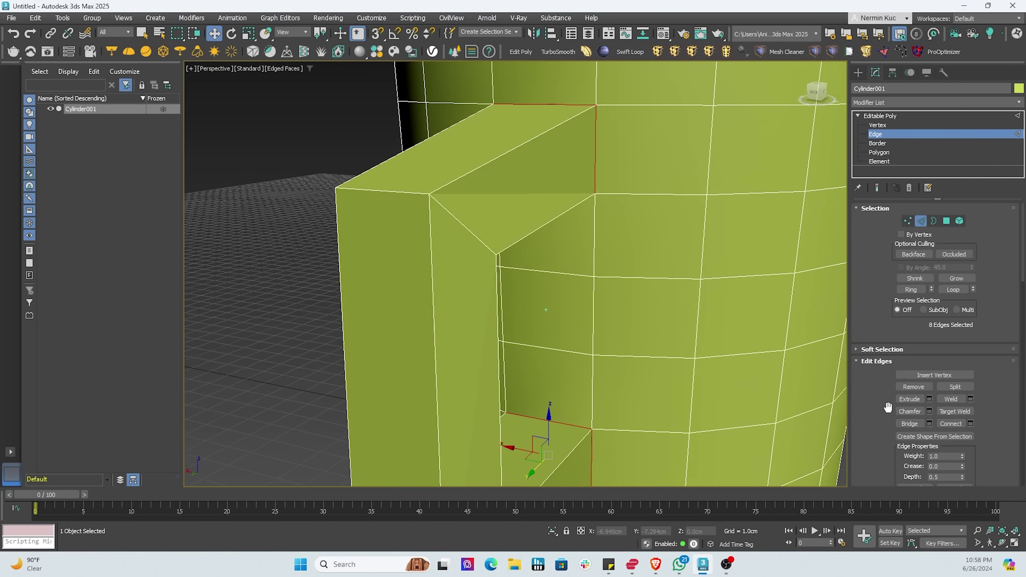
pyautogui.click(929, 412)
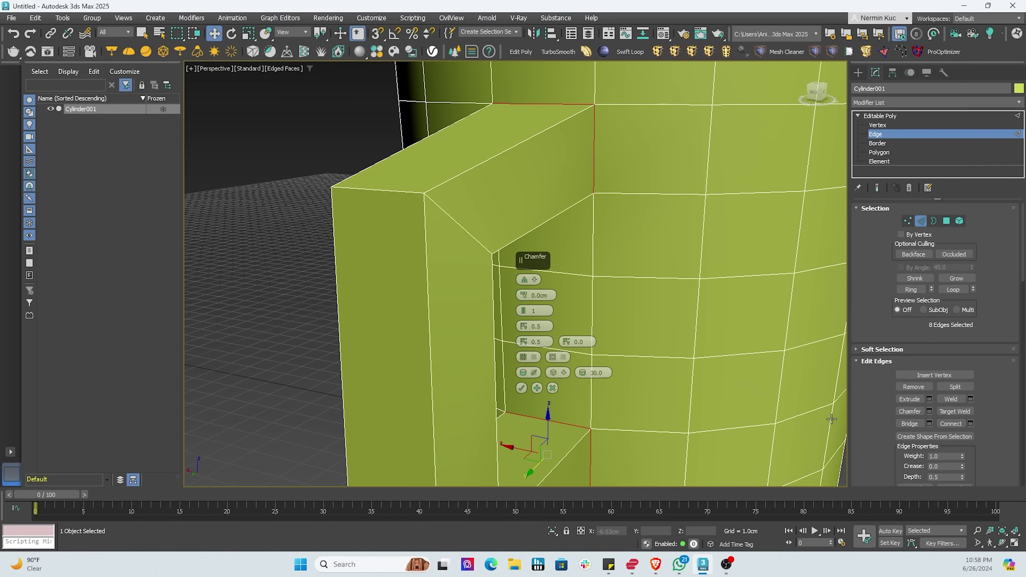
pyautogui.doubleClick(534, 295)
pyautogui.write('0.2')
pyautogui.press('Return')
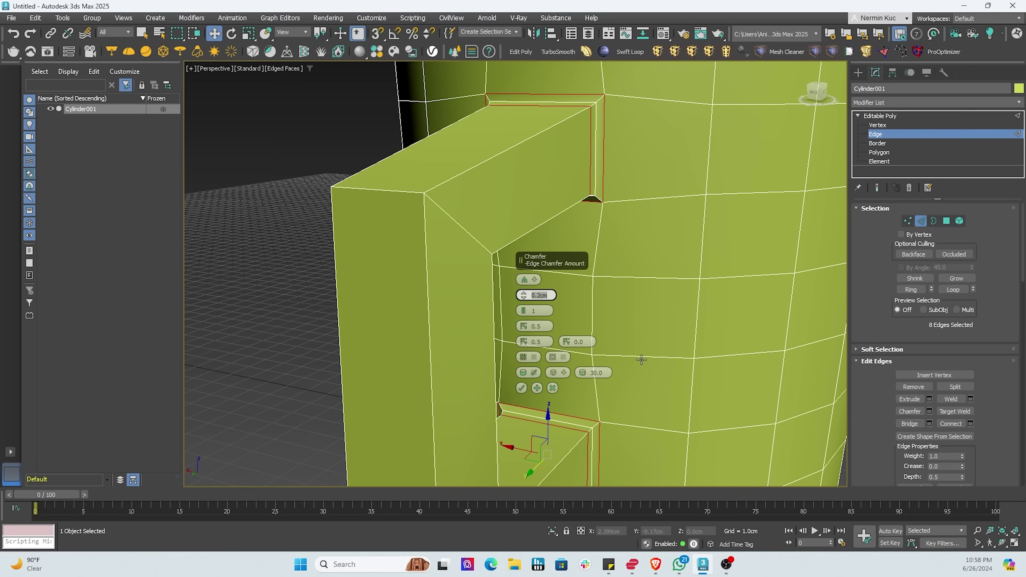
pyautogui.write('0.1')
pyautogui.press('Return')
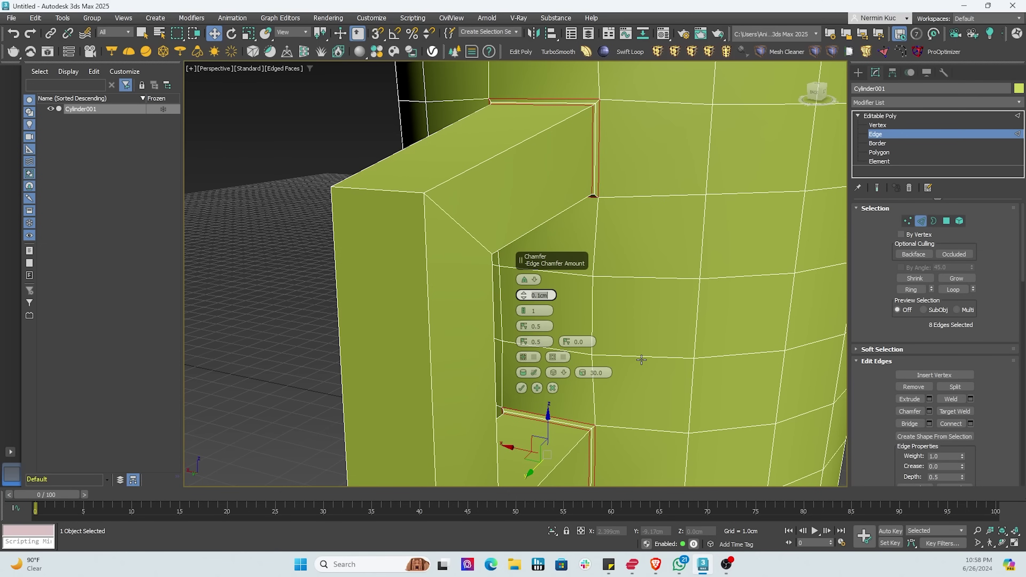
pyautogui.write('0.05')
pyautogui.press('Return')
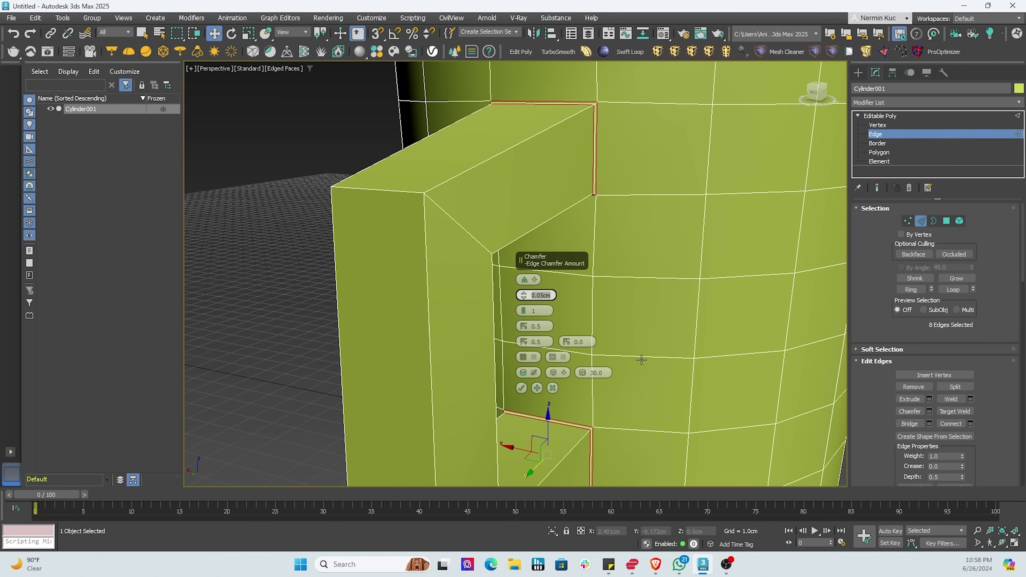
pyautogui.keyDown('alt'); pyautogui.moveTo(640, 360); pyautogui.dragTo(634, 355, button='middle'); pyautogui.keyUp('alt')
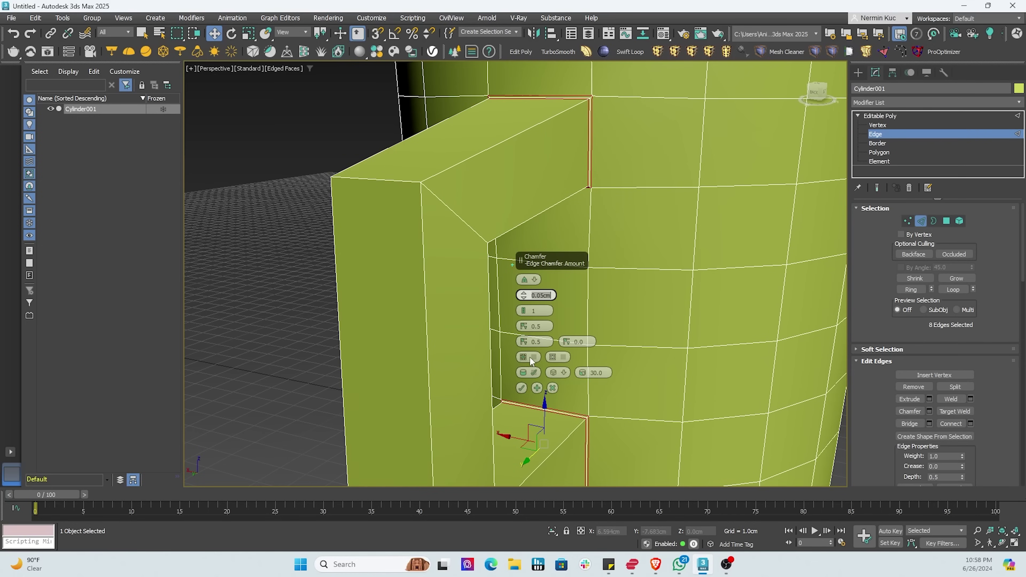
pyautogui.click(521, 389)
# Chamfer the outermost edge loop around the underside of the cup by 0.05 cm
pyautogui.scroll(-3, 521, 388)
pyautogui.keyDown('alt'); pyautogui.moveTo(525, 390); pyautogui.dragTo(528, 288, button='middle'); pyautogui.keyUp('alt')
pyautogui.doubleClick(528, 292)
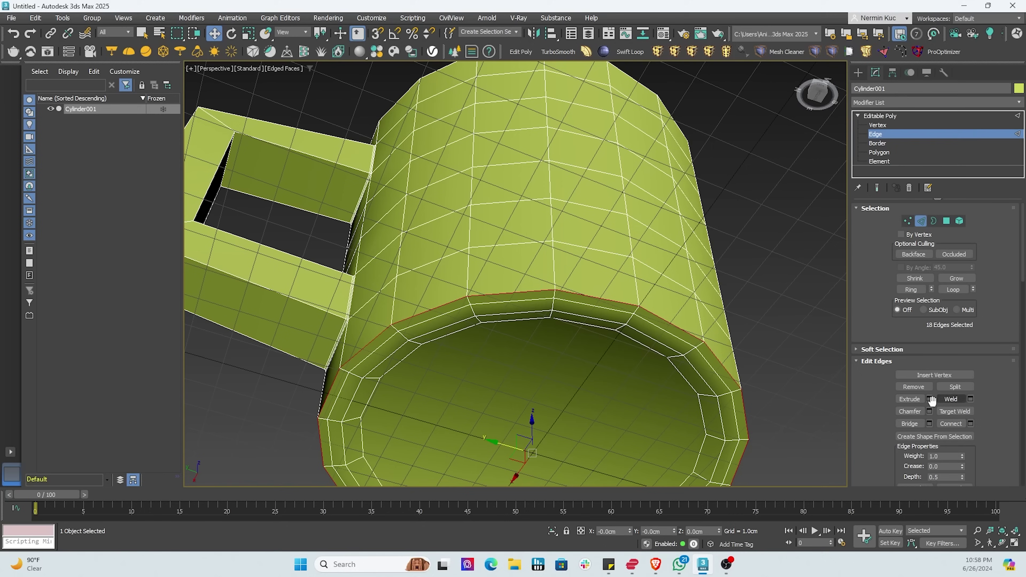
pyautogui.click(930, 411)
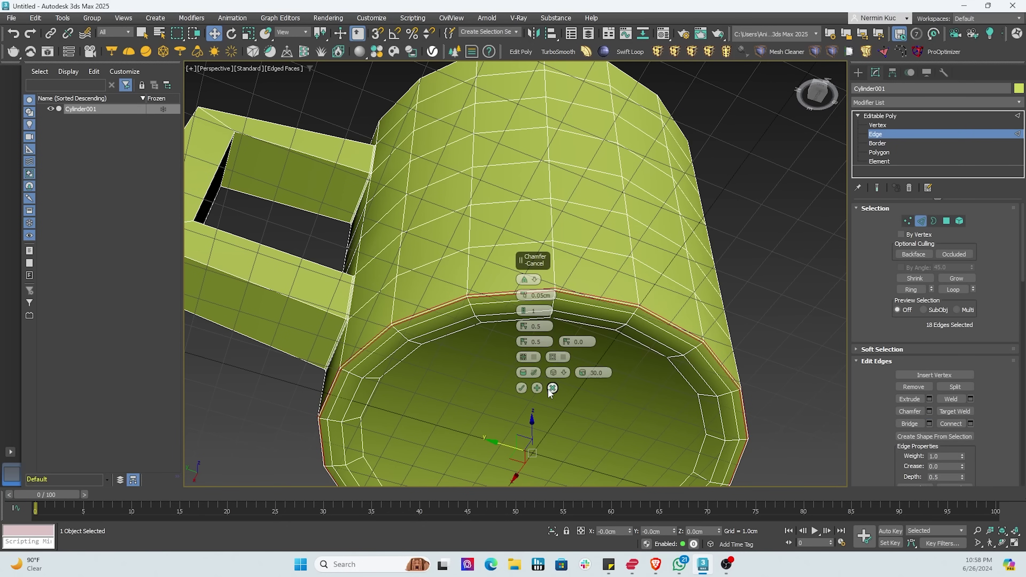
pyautogui.click(521, 389)
# Chamfer the edge loop along the inner side of the cup's underside rim, around the recess opening, by 0.05 cm
pyautogui.keyDown('alt'); pyautogui.moveTo(521, 389); pyautogui.dragTo(547, 278, button='middle'); pyautogui.keyUp('alt')
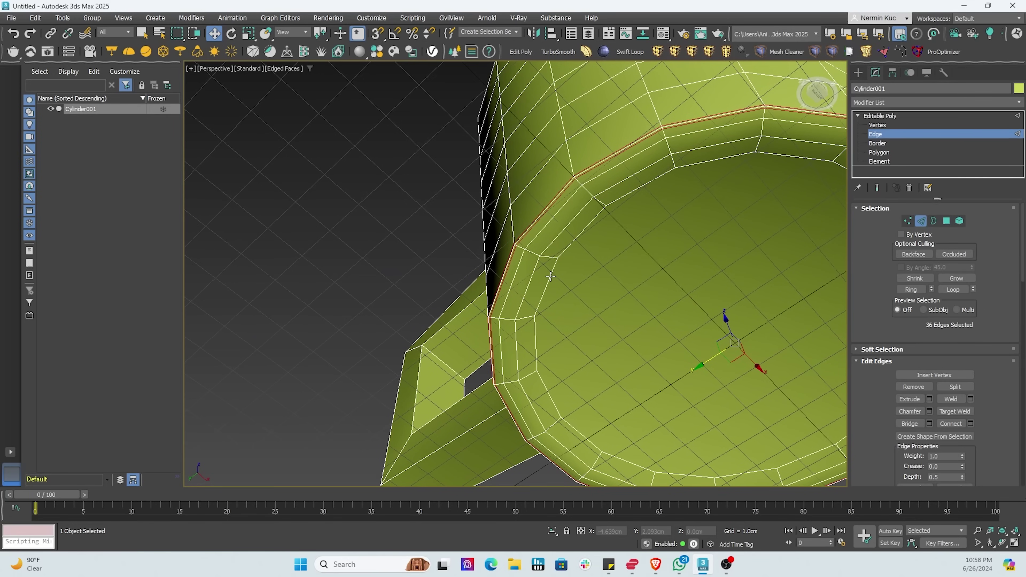
pyautogui.click(550, 276)
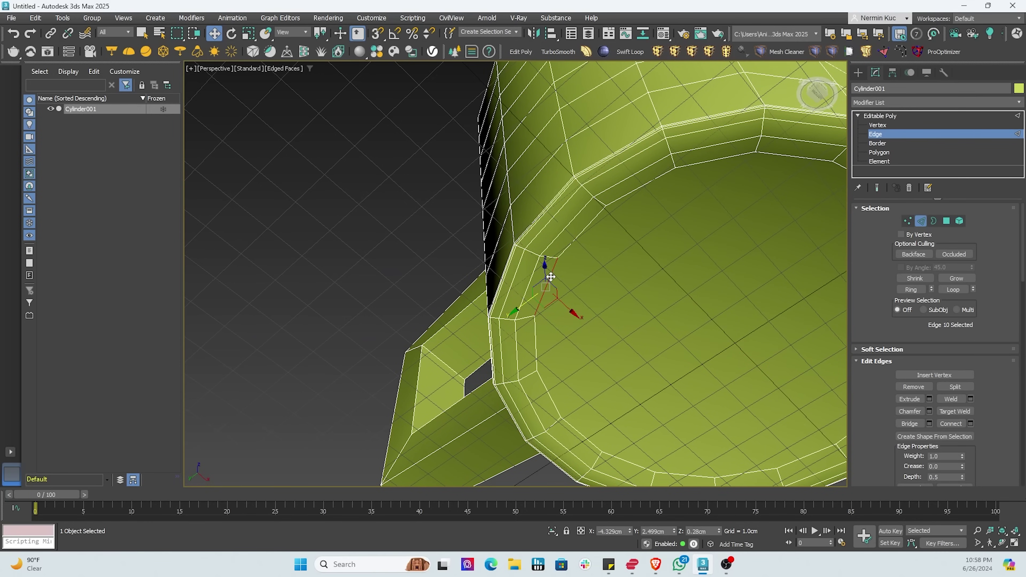
pyautogui.click(563, 255)
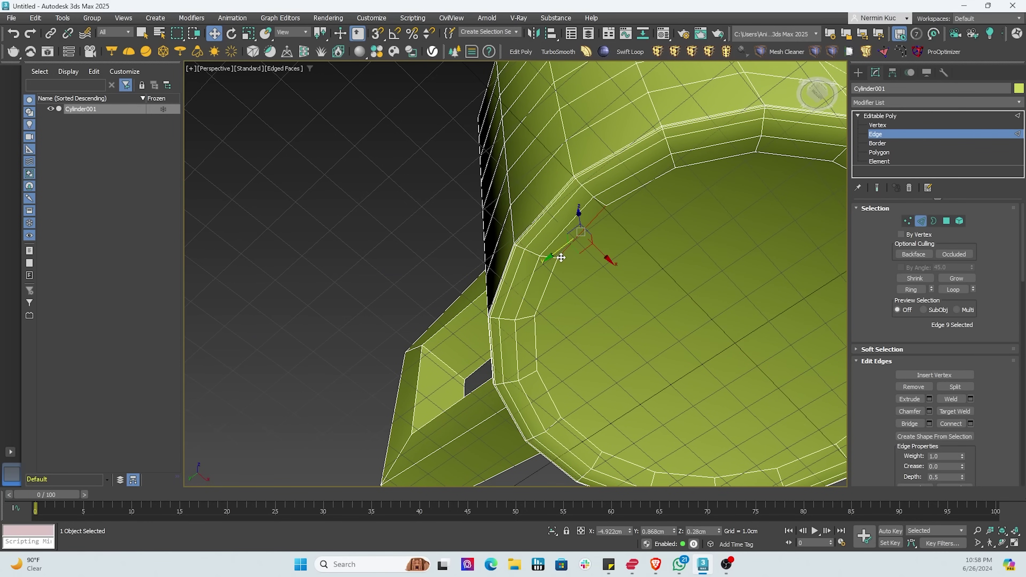
pyautogui.click(556, 264)
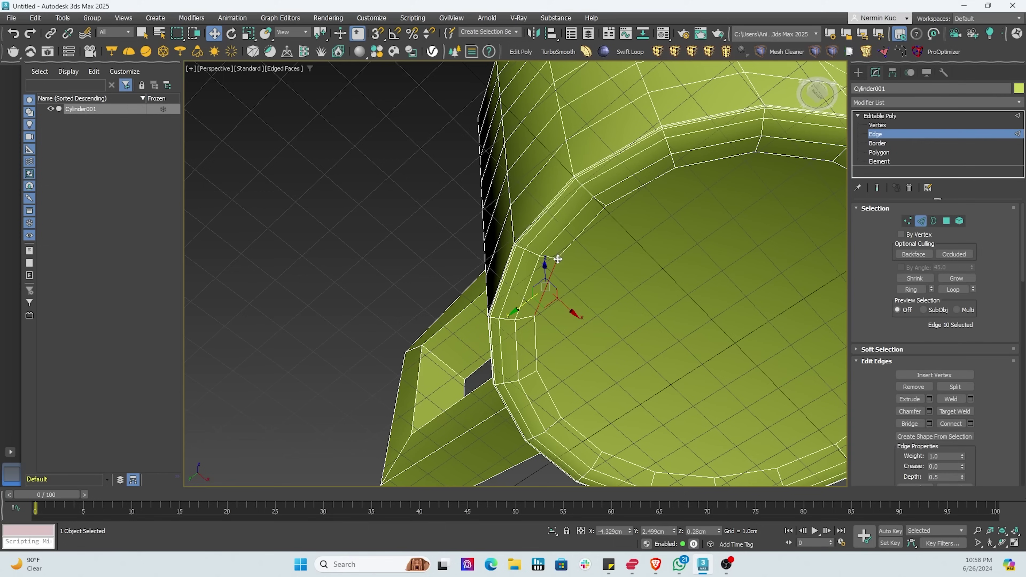
pyautogui.keyDown('ctrl'); pyautogui.click(570, 244); pyautogui.keyUp('ctrl')
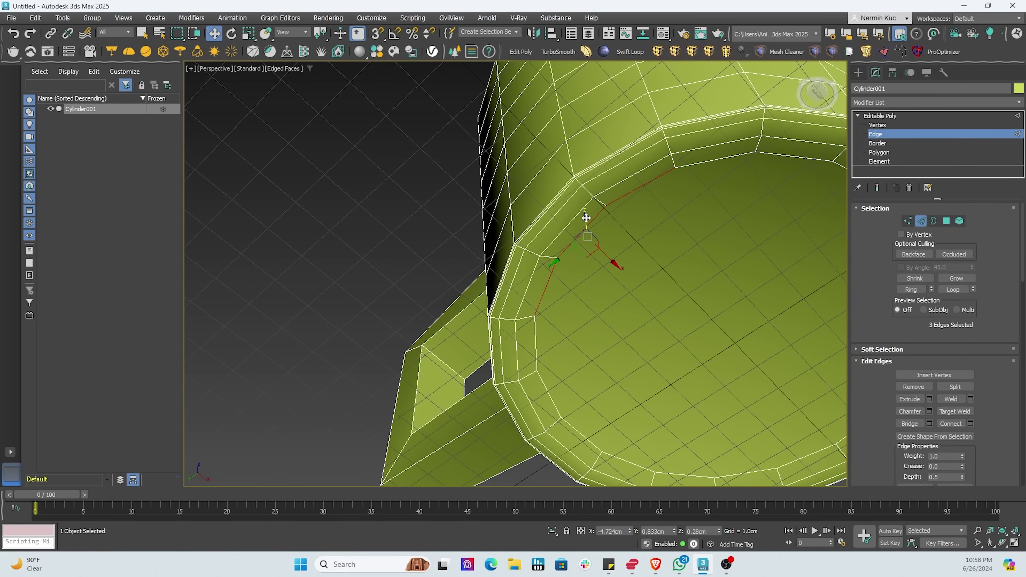
pyautogui.doubleClick(572, 221)
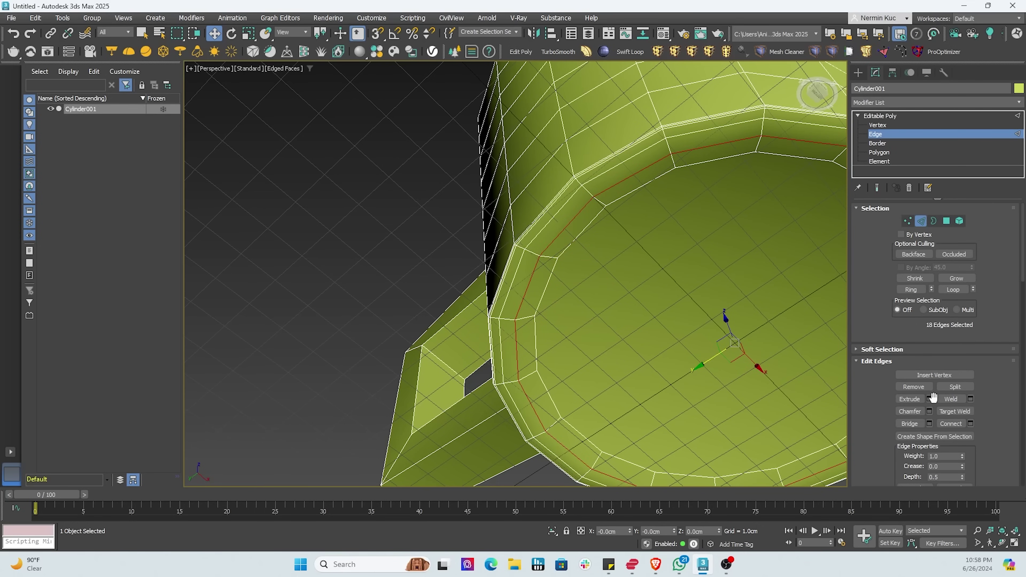
pyautogui.click(929, 411)
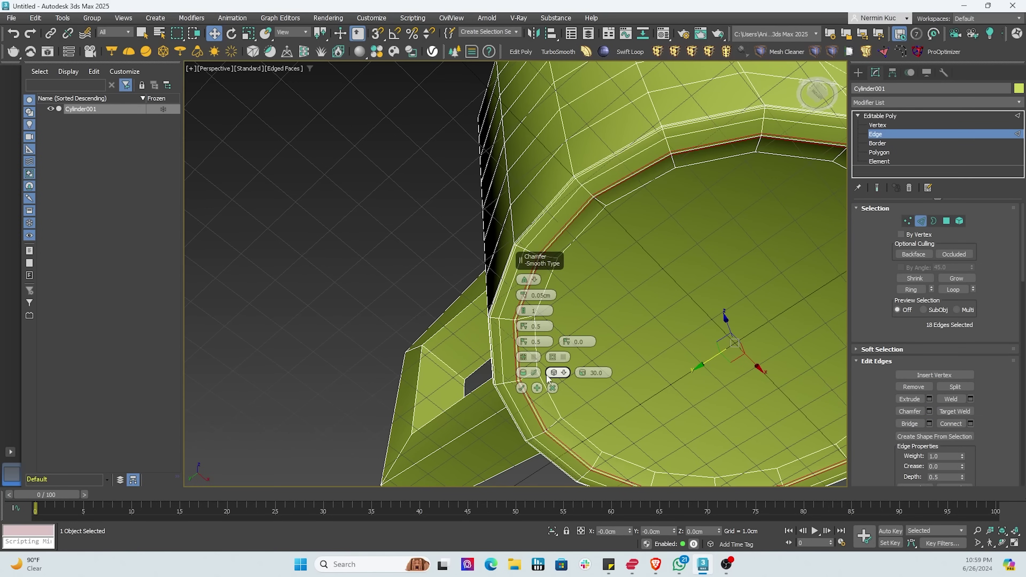
pyautogui.click(522, 388)
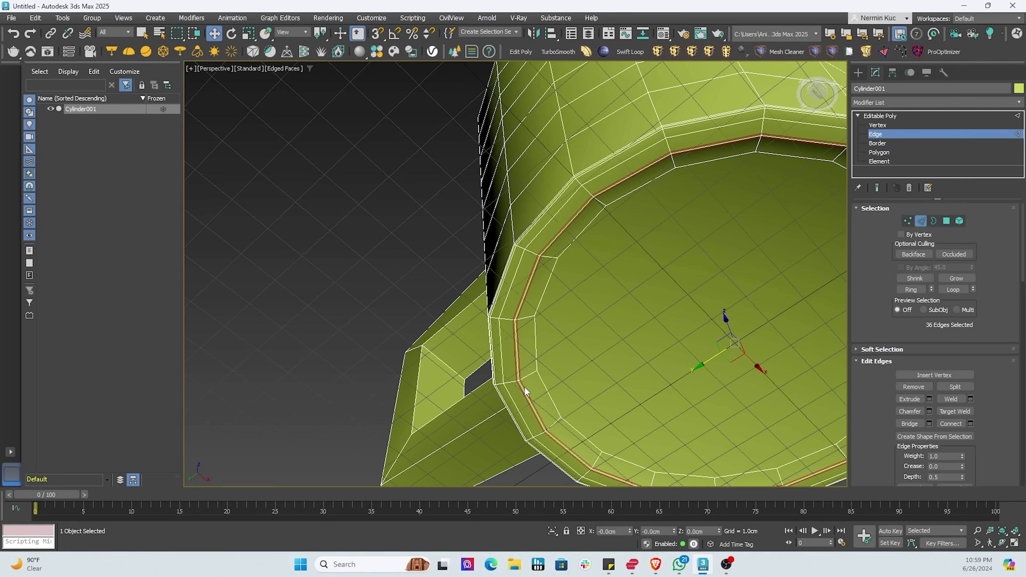
# Convert the recessed base polygon to an edge selection and chamfer its 18 perimeter edges by 0.05 cm
pyautogui.click(537, 356)
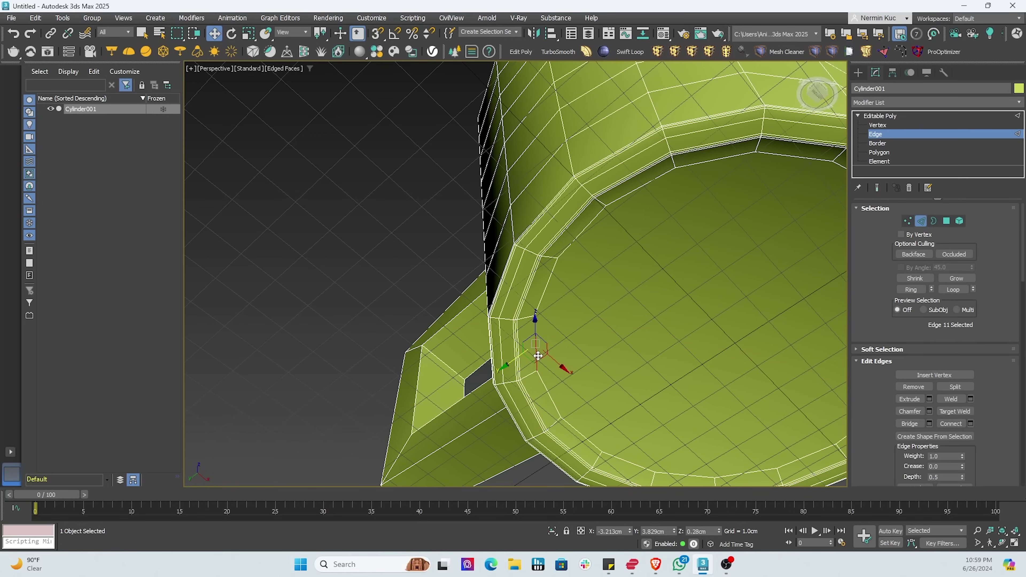
pyautogui.click(639, 348)
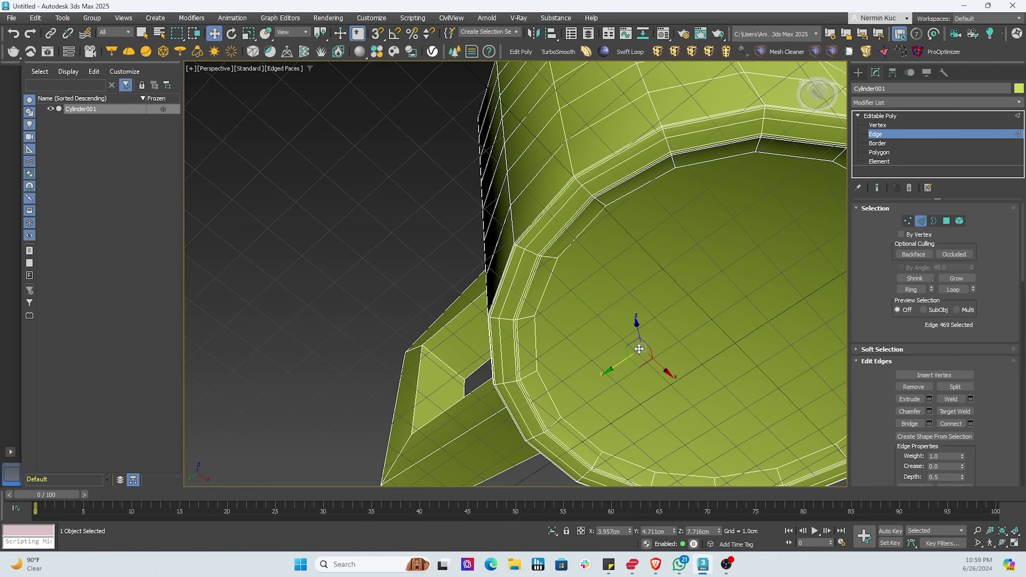
pyautogui.click(879, 152)
pyautogui.click(685, 273)
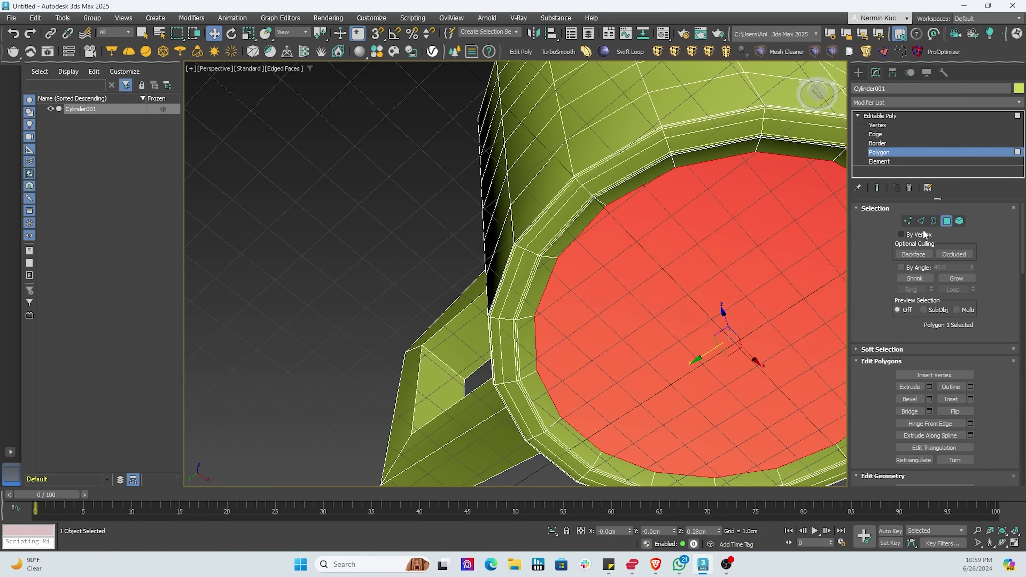
pyautogui.keyDown('ctrl'); pyautogui.click(920, 221); pyautogui.keyUp('ctrl')
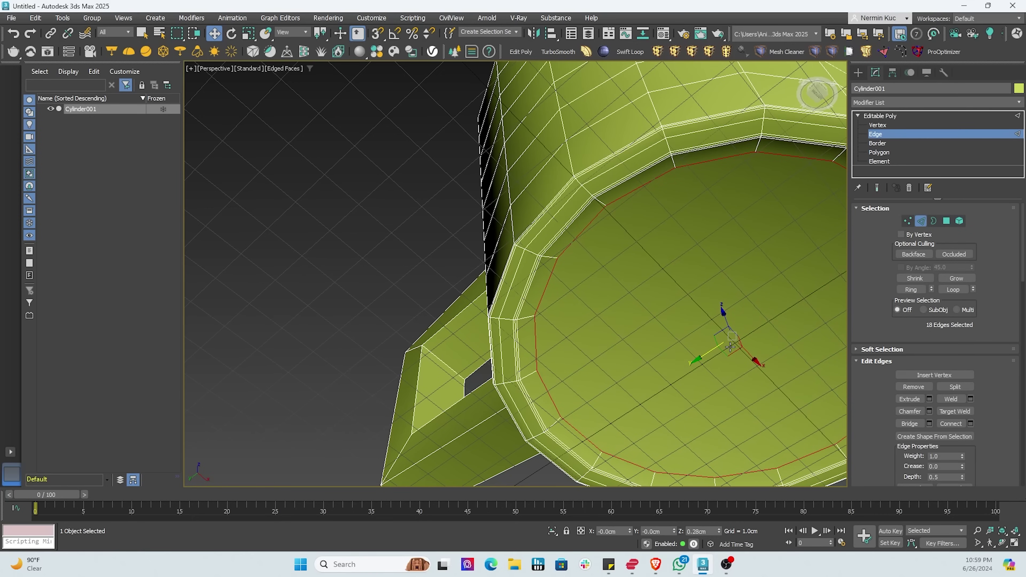
pyautogui.click(927, 412)
pyautogui.click(521, 388)
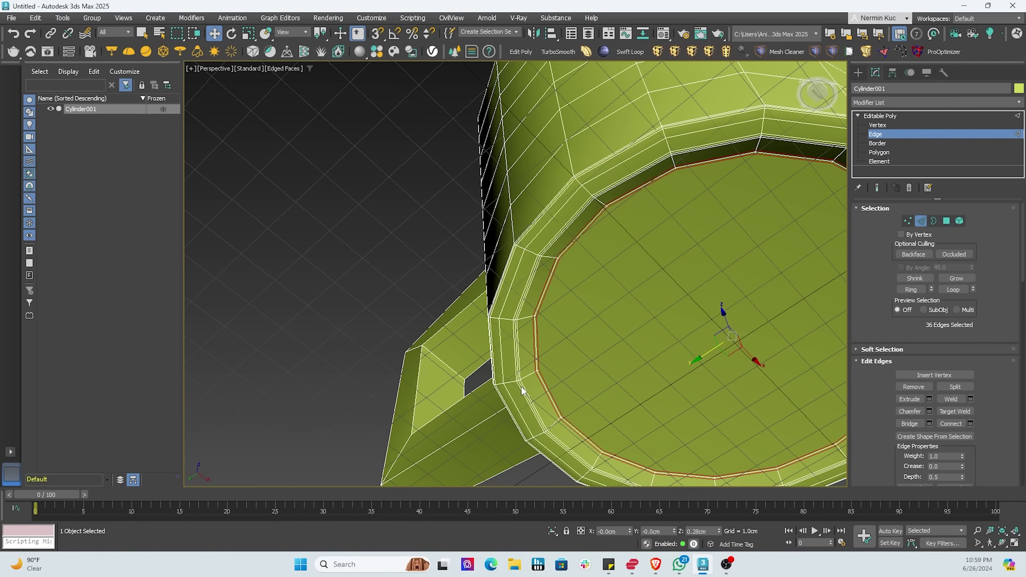
# Chamfer the outer edge loop of the cup's top rim by 0.05 cm
pyautogui.keyDown('alt'); pyautogui.moveTo(572, 323); pyautogui.dragTo(580, 291, button='middle'); pyautogui.keyUp('alt')
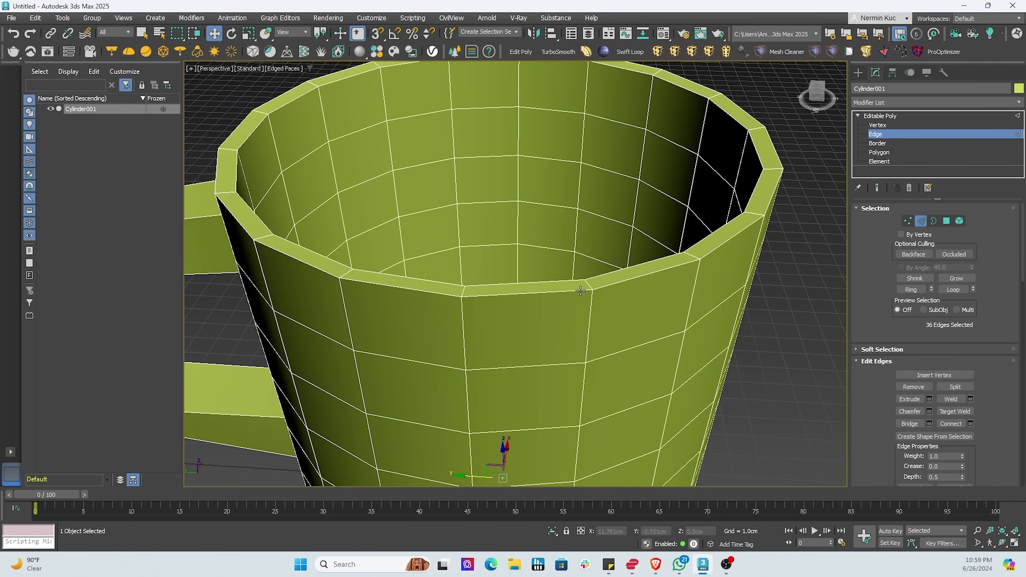
pyautogui.click(559, 293)
pyautogui.doubleClick(559, 293)
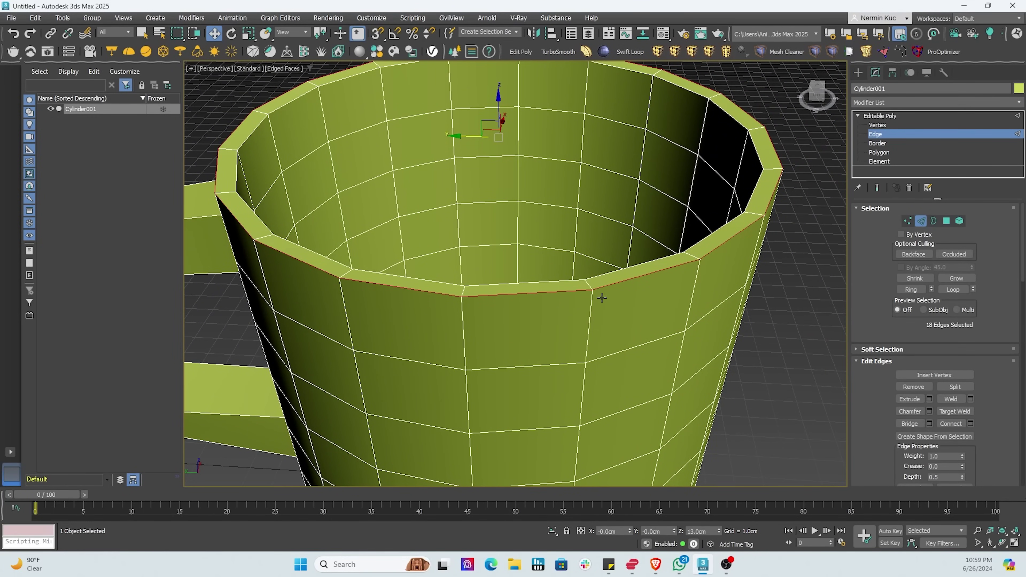
pyautogui.click(929, 411)
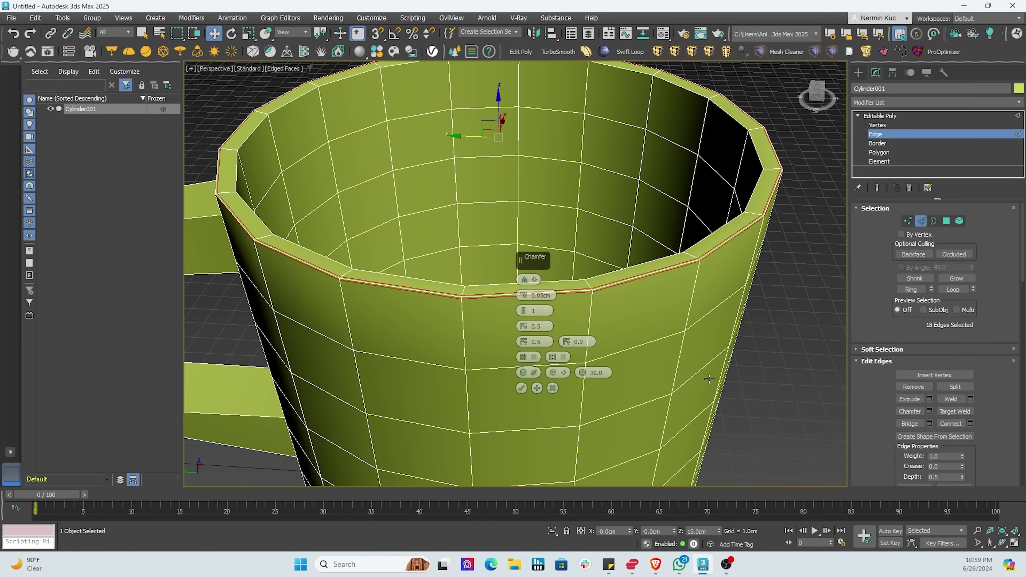
pyautogui.click(522, 388)
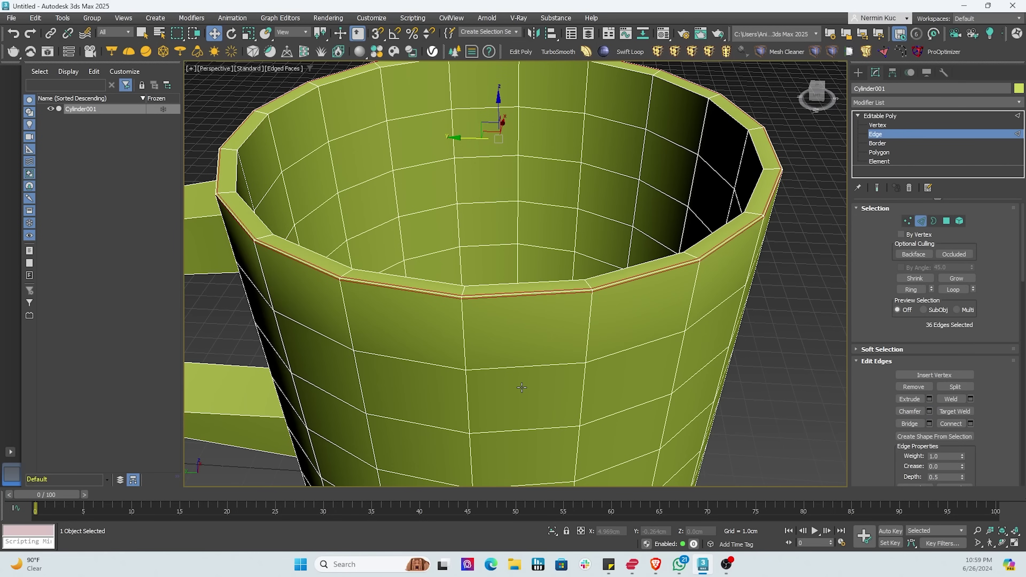
# Chamfer the inner edge loop of the cup's top rim by 0.05 cm
pyautogui.doubleClick(572, 281)
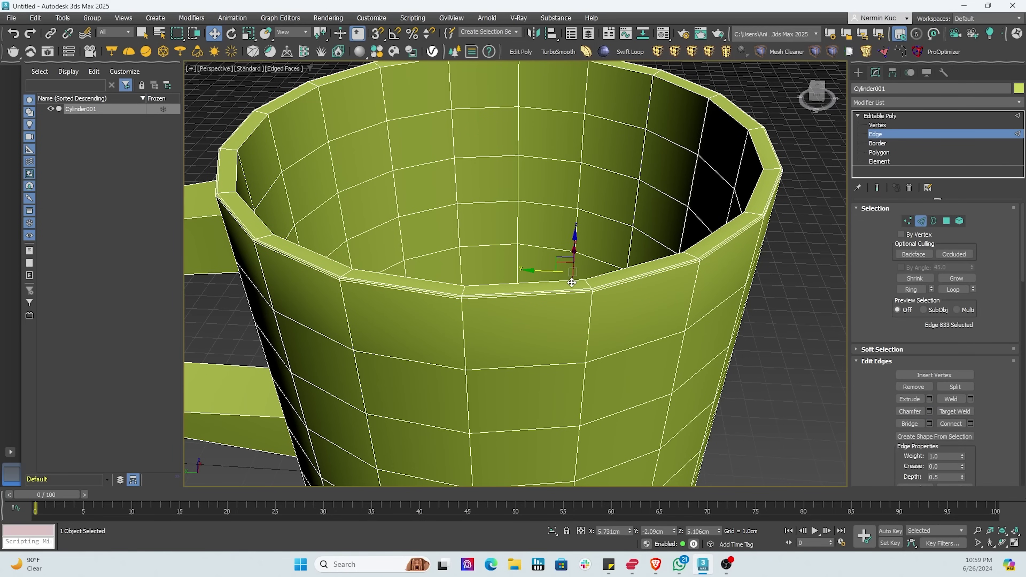
pyautogui.keyDown('alt'); pyautogui.moveTo(617, 285); pyautogui.dragTo(747, 332, button='middle'); pyautogui.keyUp('alt')
pyautogui.click(743, 329)
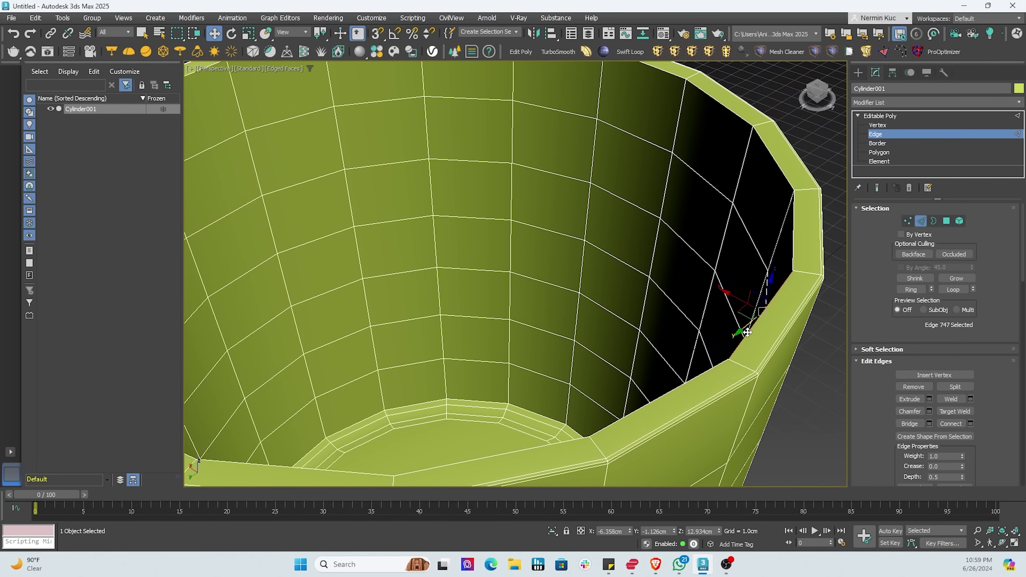
pyautogui.doubleClick(725, 362)
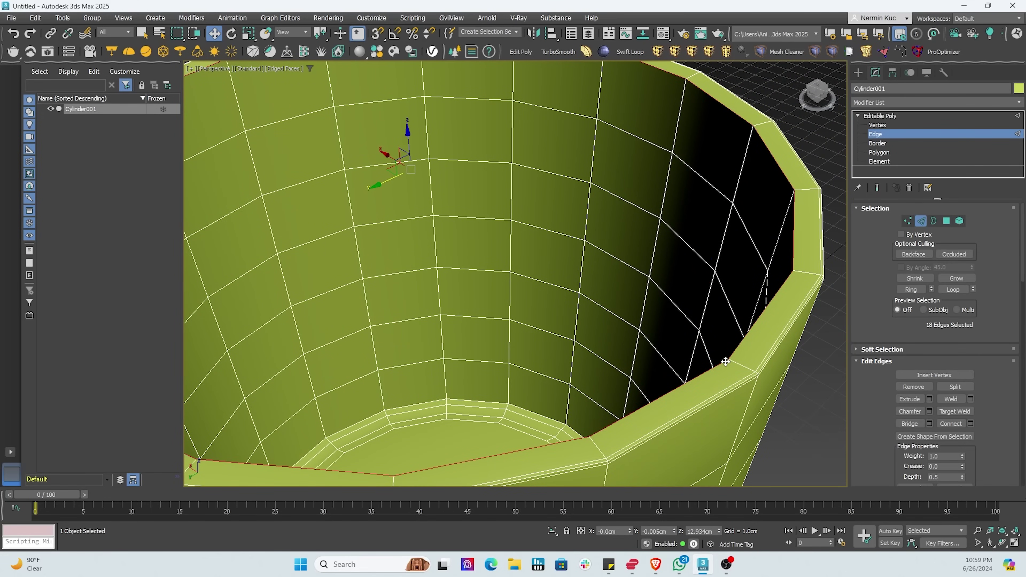
pyautogui.click(928, 411)
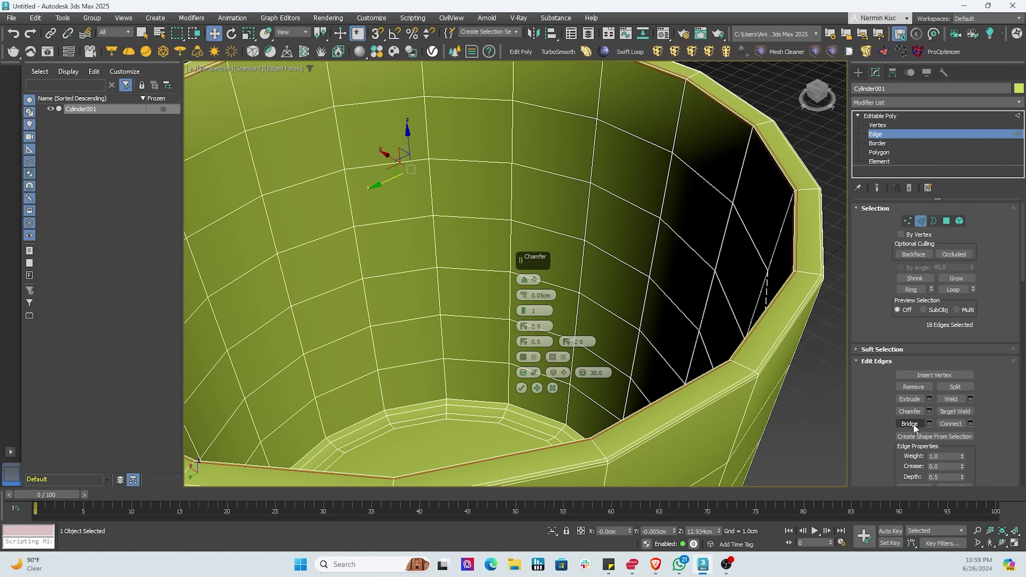
pyautogui.click(521, 388)
# Add a TurboSmooth modifier to the cup and inspect the smoothed rim, wall and handle joints
pyautogui.keyDown('alt'); pyautogui.moveTo(480, 226); pyautogui.dragTo(464, 221, button='middle'); pyautogui.keyUp('alt')
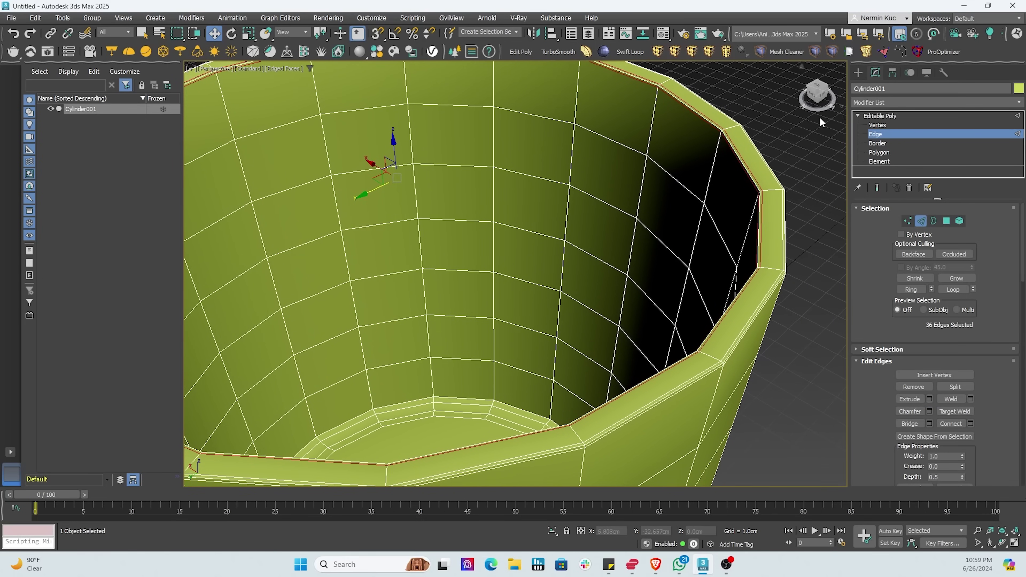
pyautogui.click(885, 104)
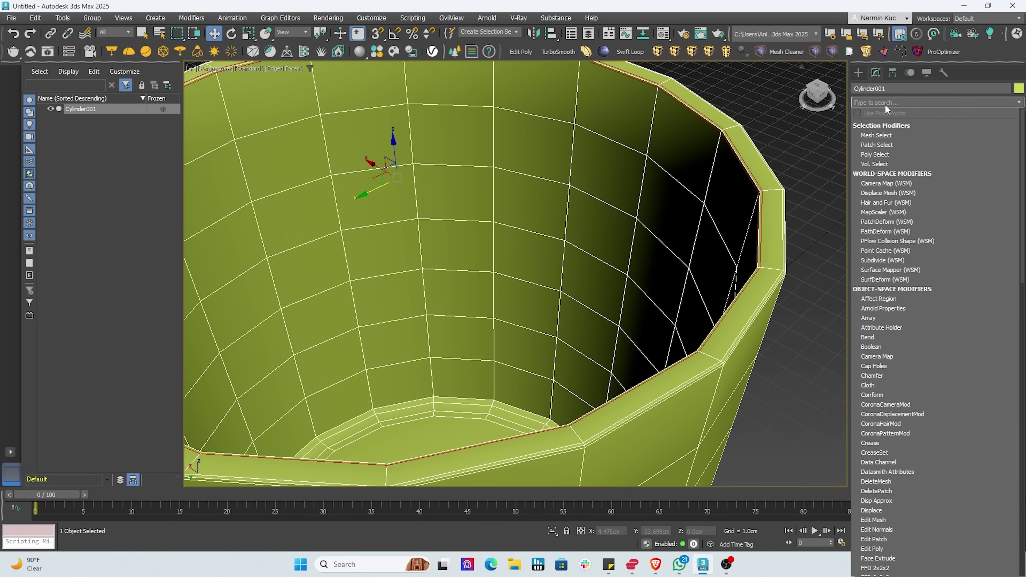
pyautogui.write('turb')
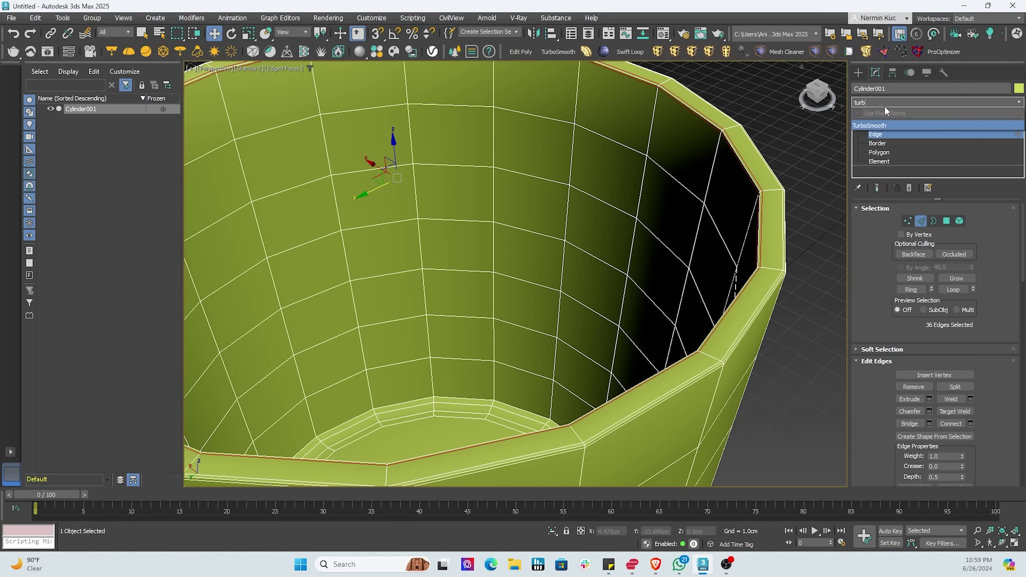
pyautogui.click(877, 126)
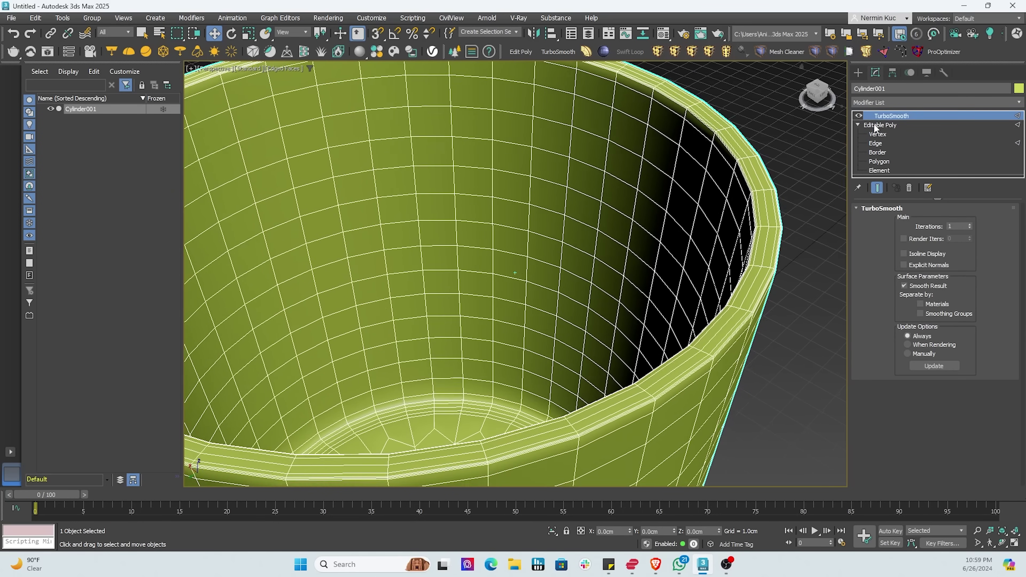
pyautogui.scroll(-4, 861, 124)
pyautogui.keyDown('alt'); pyautogui.moveTo(828, 114); pyautogui.dragTo(784, 98, button='middle'); pyautogui.keyUp('alt')
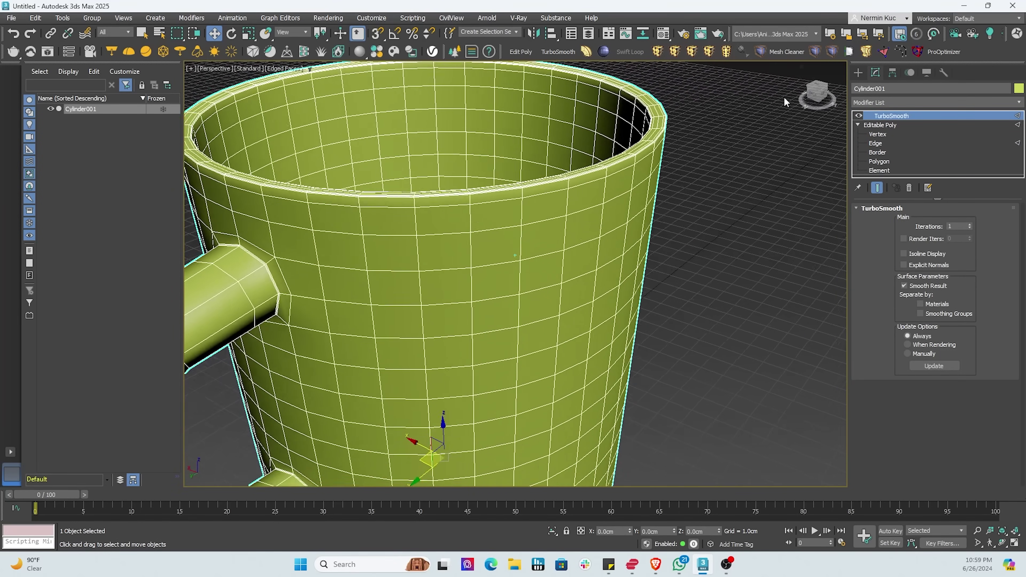
pyautogui.scroll(-5, 784, 98)
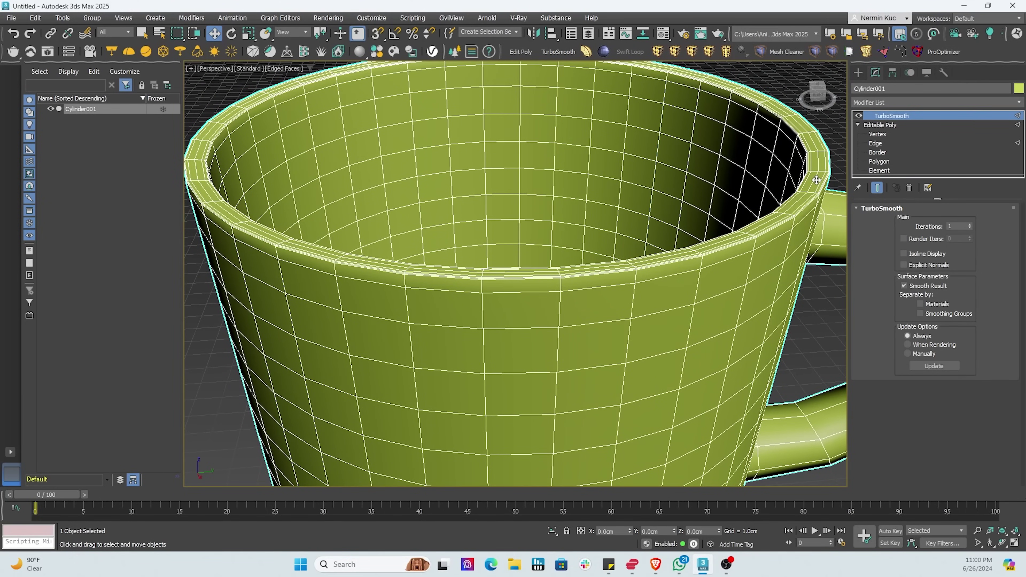
# Turn off the TurboSmooth display and examine the base mesh around the inner rim
pyautogui.click(858, 116)
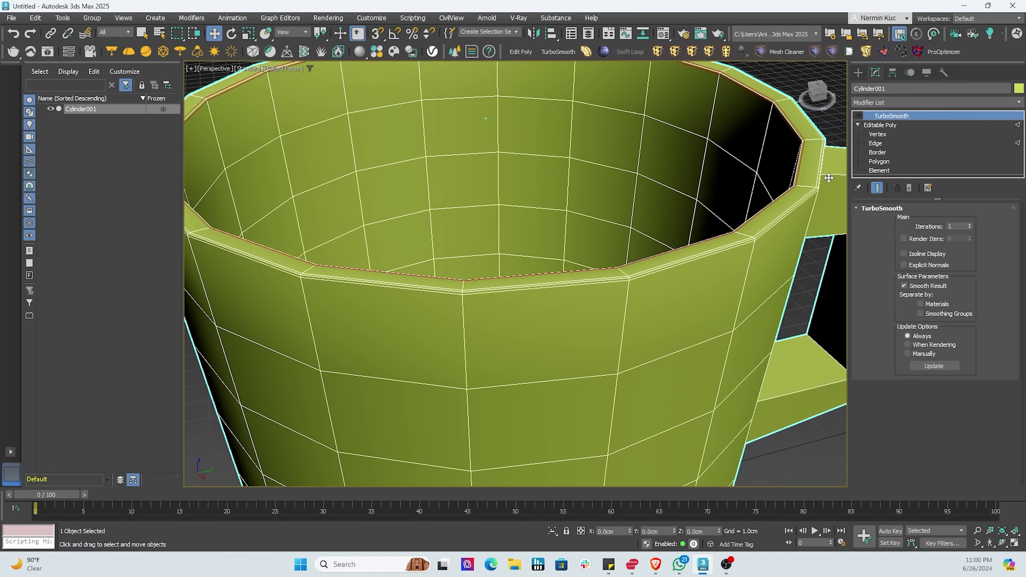
pyautogui.moveTo(805, 171); pyautogui.dragTo(743, 145, button='middle')
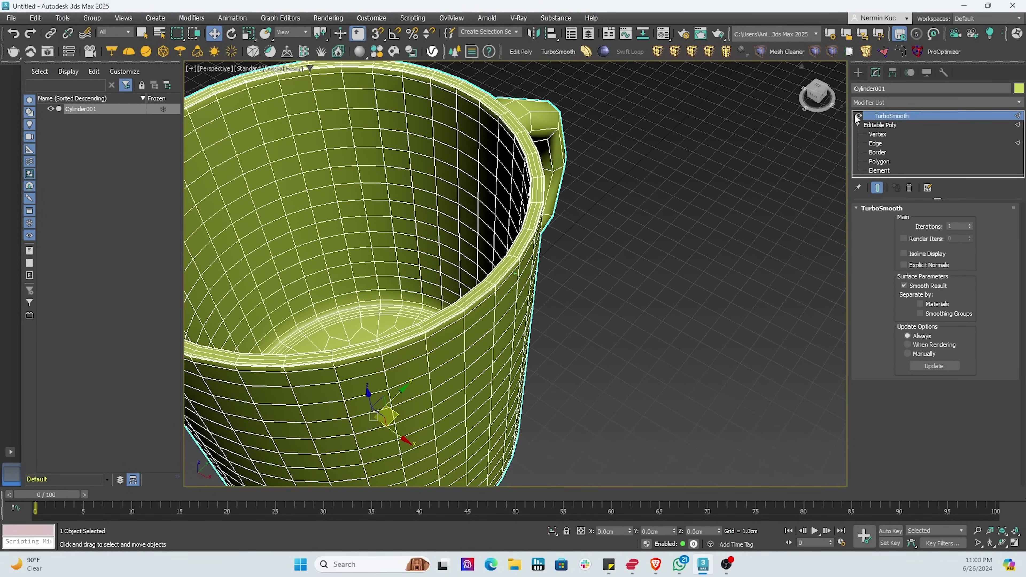
pyautogui.click(859, 116)
pyautogui.scroll(6, 503, 88)
pyautogui.scroll(-3, 503, 88)
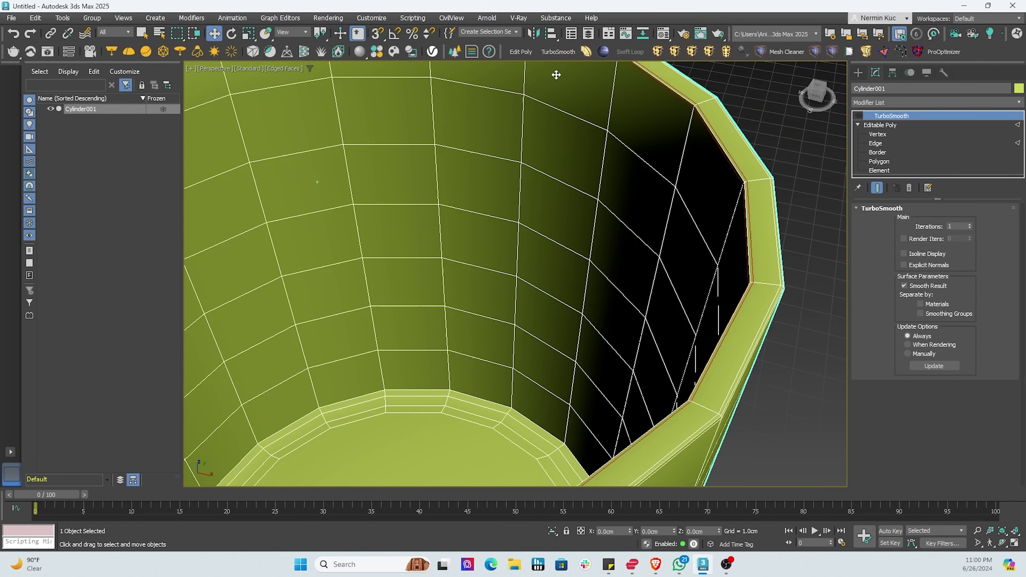
pyautogui.scroll(8, 586, 78)
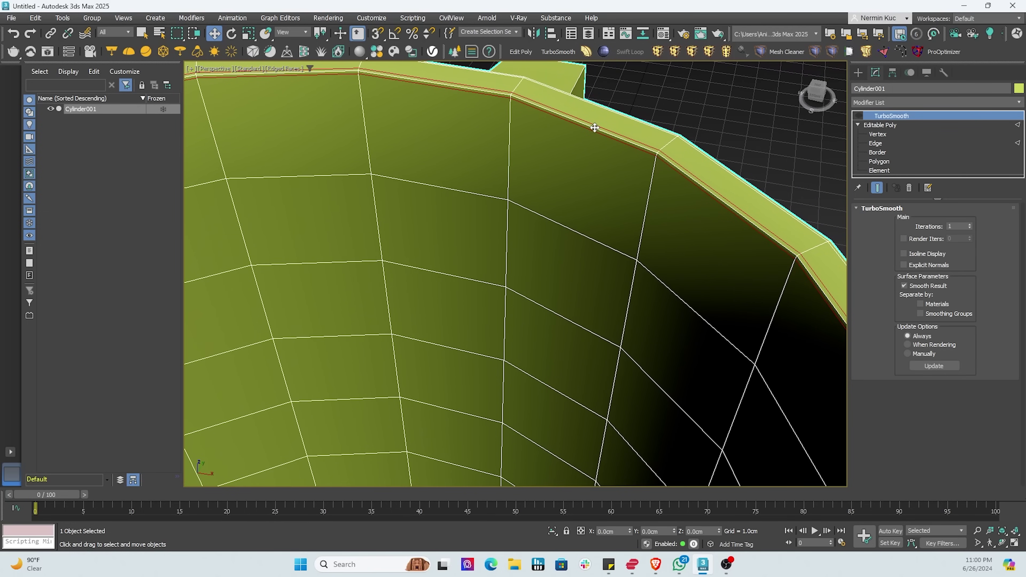
# Return to edge editing and lower a supporting edge loop inside the cup's rim by about 0.02 cm
pyautogui.click(881, 144)
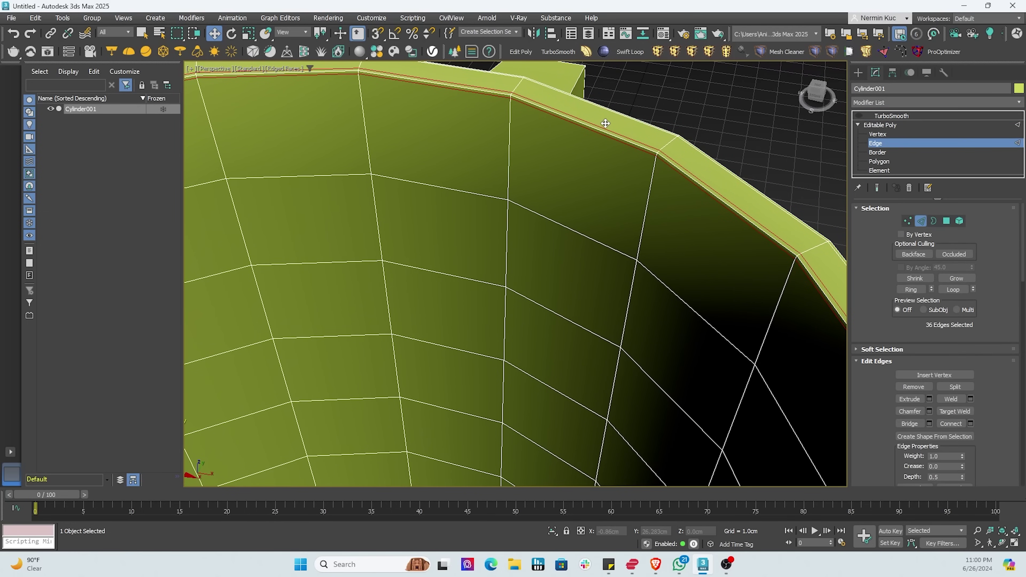
pyautogui.click(600, 131)
pyautogui.doubleClick(600, 131)
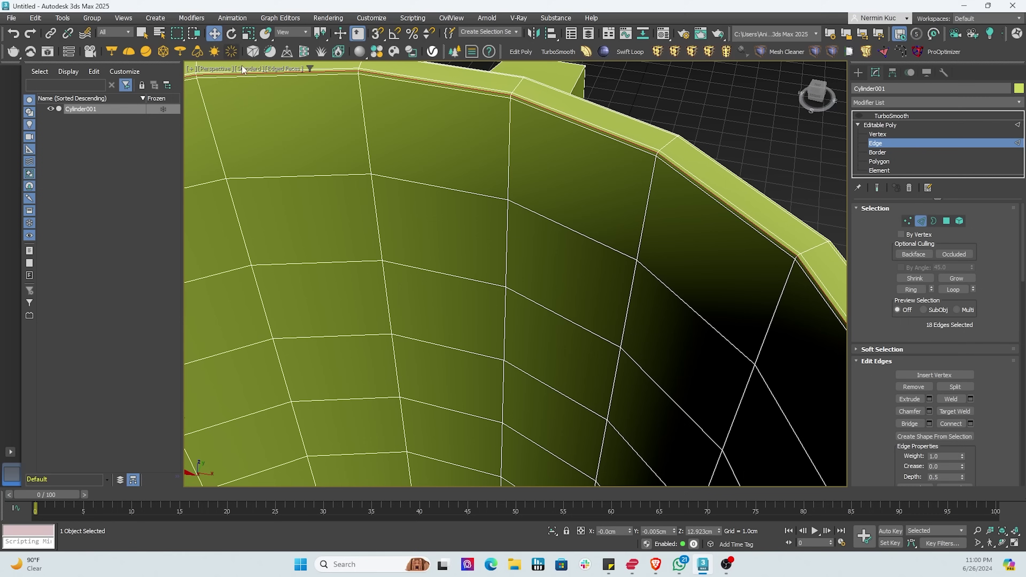
pyautogui.scroll(-3, 554, 124)
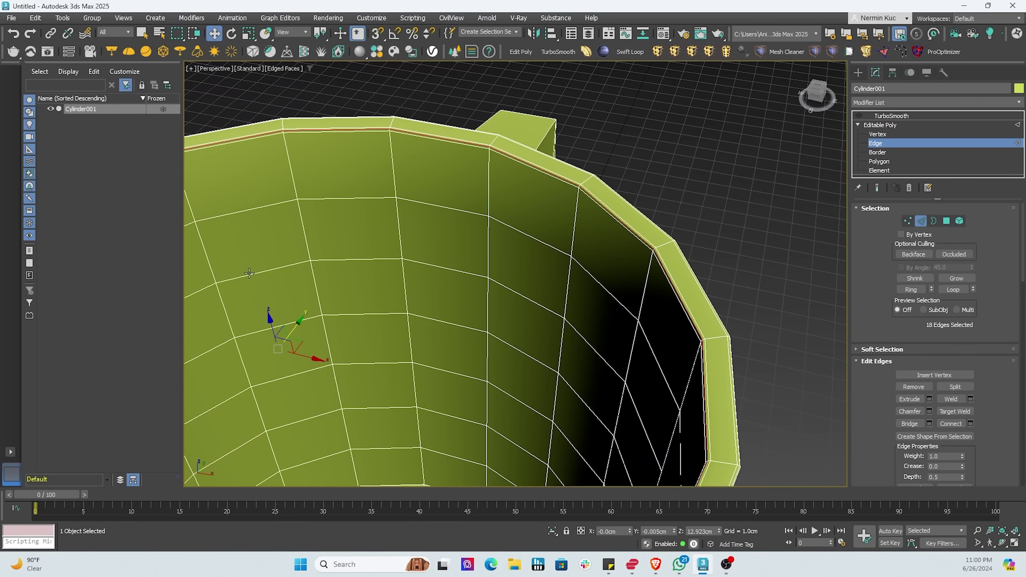
pyautogui.moveTo(270, 320); pyautogui.dragTo(262, 319)
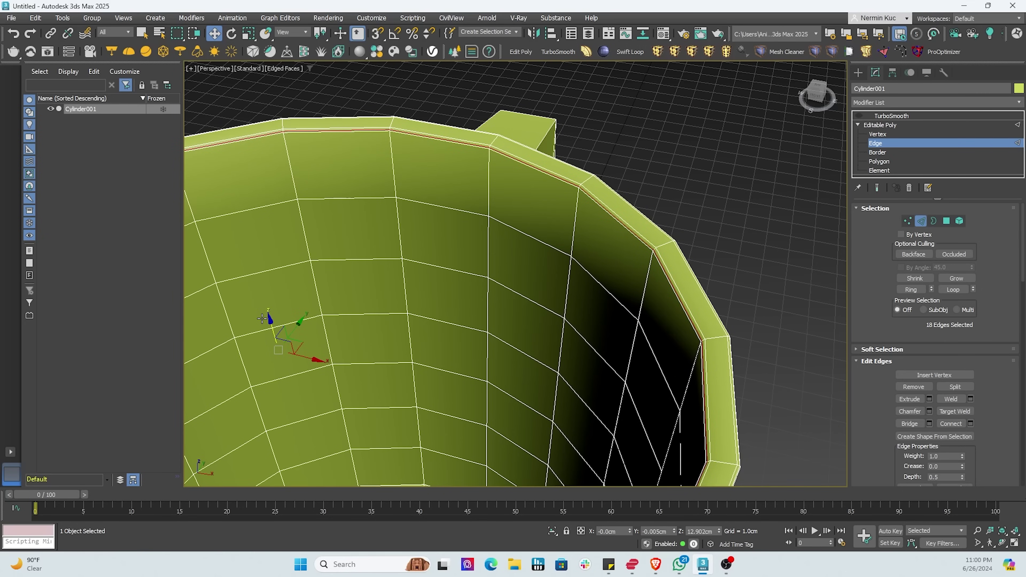
# Examine the supporting loops around the inner rim and the wall near the handle, picking single edges and polygons to check them
pyautogui.keyDown('alt'); pyautogui.moveTo(262, 319); pyautogui.dragTo(261, 321, button='middle'); pyautogui.keyUp('alt')
pyautogui.scroll(1, 261, 321)
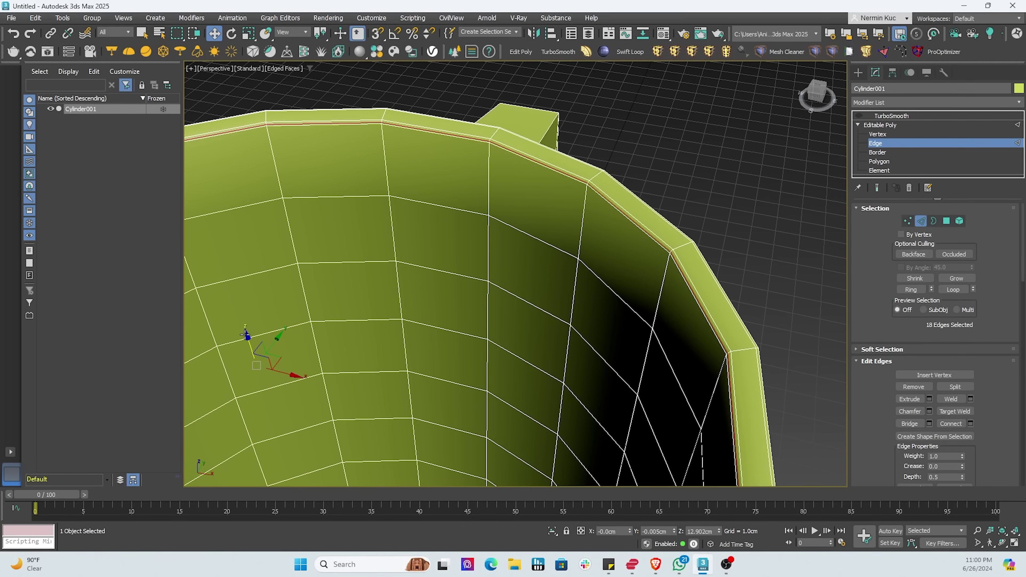
pyautogui.click(237, 332)
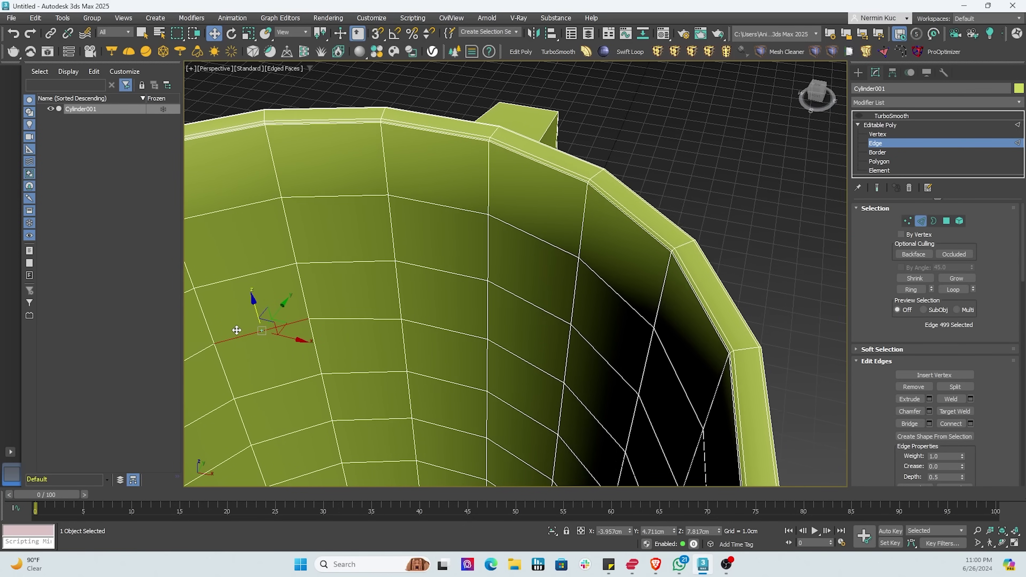
pyautogui.keyDown('alt'); pyautogui.moveTo(237, 330); pyautogui.dragTo(505, 156, button='middle'); pyautogui.keyUp('alt')
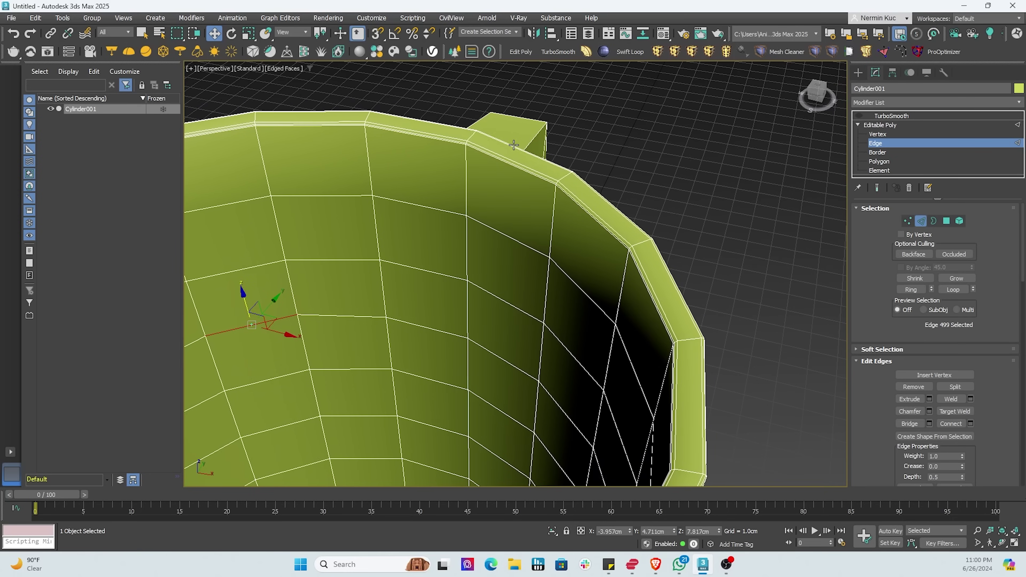
pyautogui.press('4')
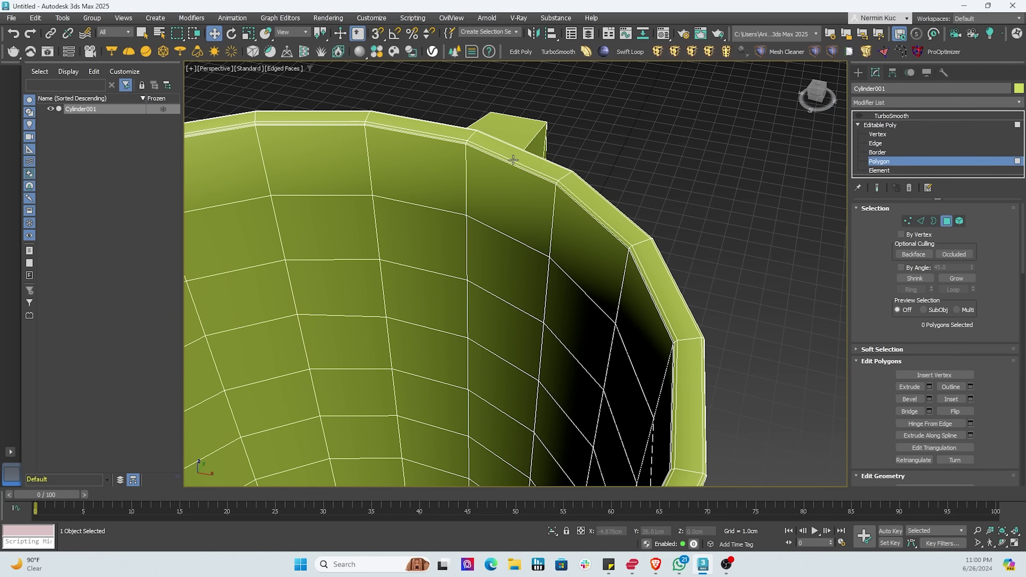
pyautogui.hotkey('ctrl', 'a')
pyautogui.click(515, 158)
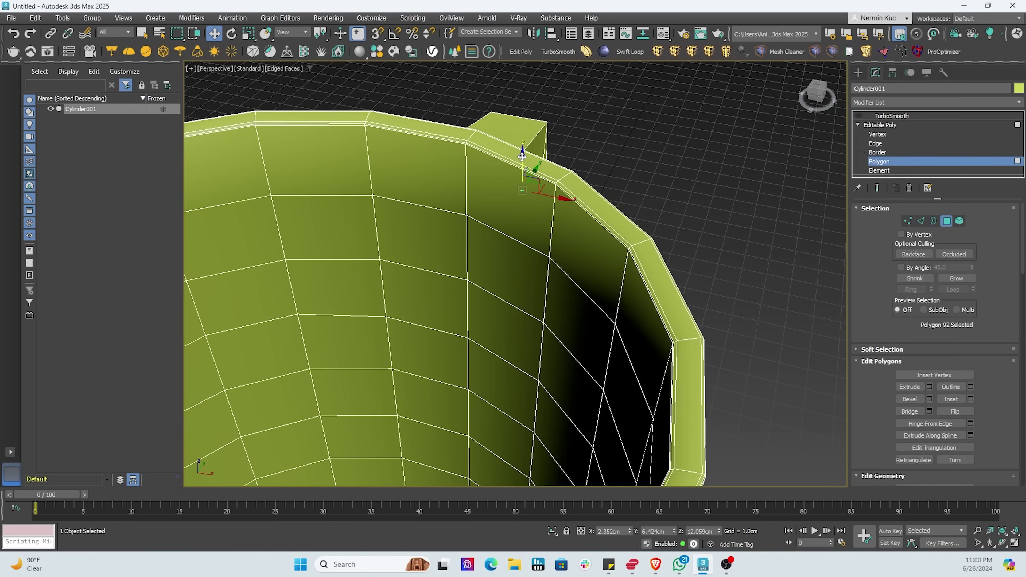
pyautogui.scroll(-5, 508, 176)
pyautogui.keyDown('alt'); pyautogui.moveTo(508, 176); pyautogui.dragTo(489, 157, button='middle'); pyautogui.keyUp('alt')
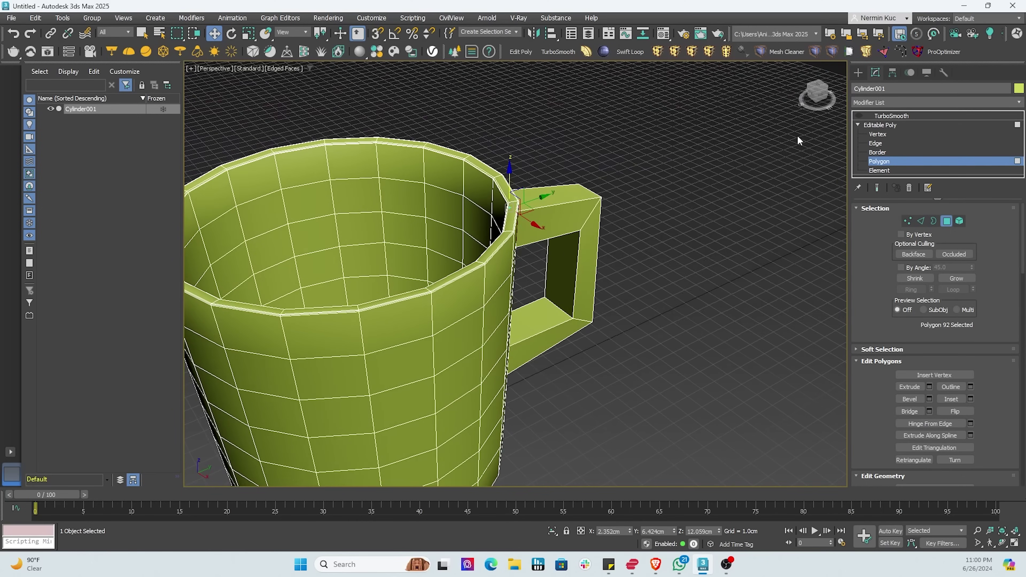
# Turn the TurboSmooth display back on, make that modifier current and inspect the smoothed cup from several sides
pyautogui.click(858, 116)
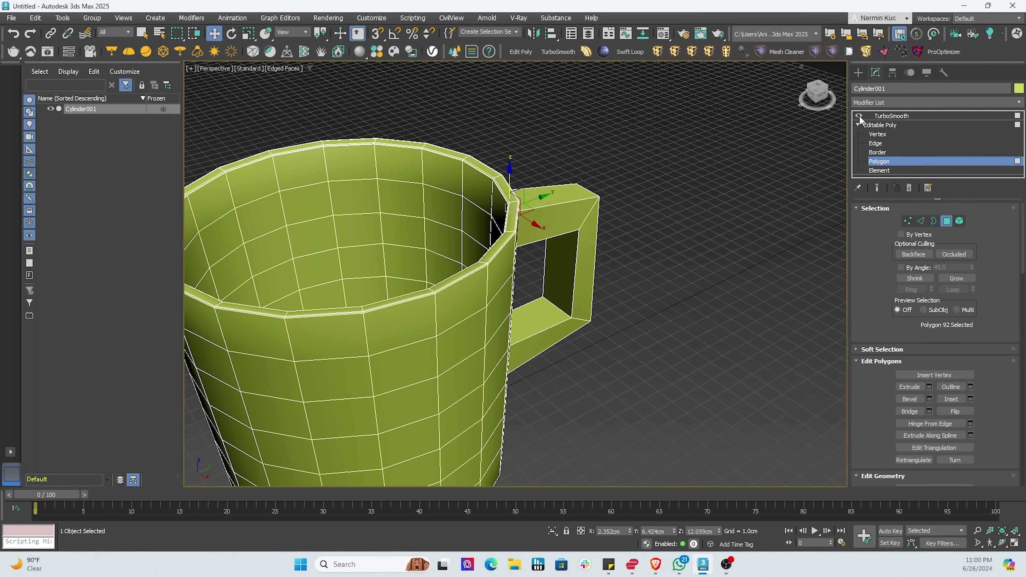
pyautogui.click(871, 117)
pyautogui.keyDown('alt'); pyautogui.moveTo(779, 142); pyautogui.dragTo(655, 134, button='middle'); pyautogui.keyUp('alt')
pyautogui.scroll(4, 656, 137)
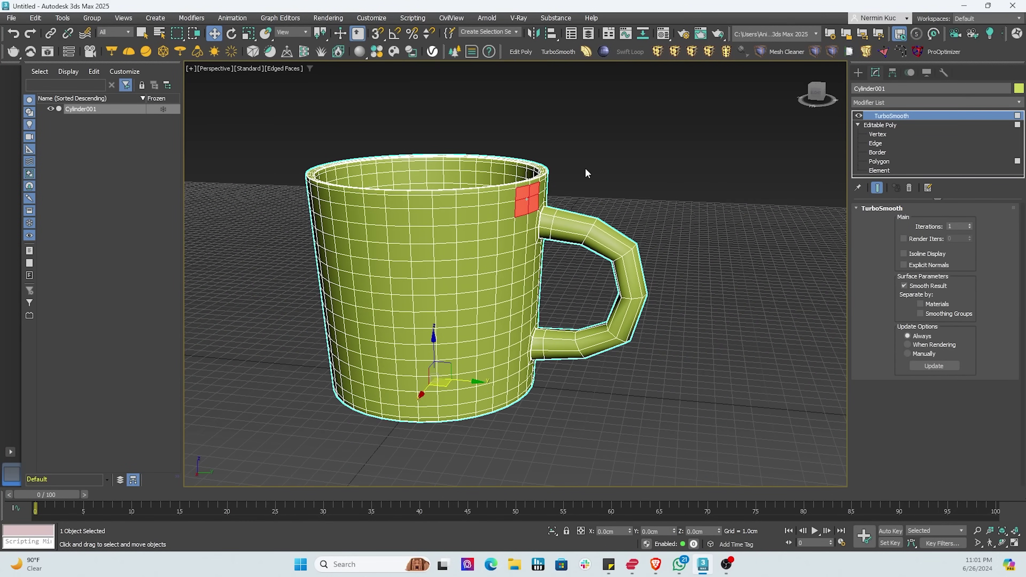
pyautogui.click(587, 173)
pyautogui.keyDown('alt'); pyautogui.moveTo(587, 173); pyautogui.dragTo(606, 195, button='middle'); pyautogui.keyUp('alt')
pyautogui.click(606, 196)
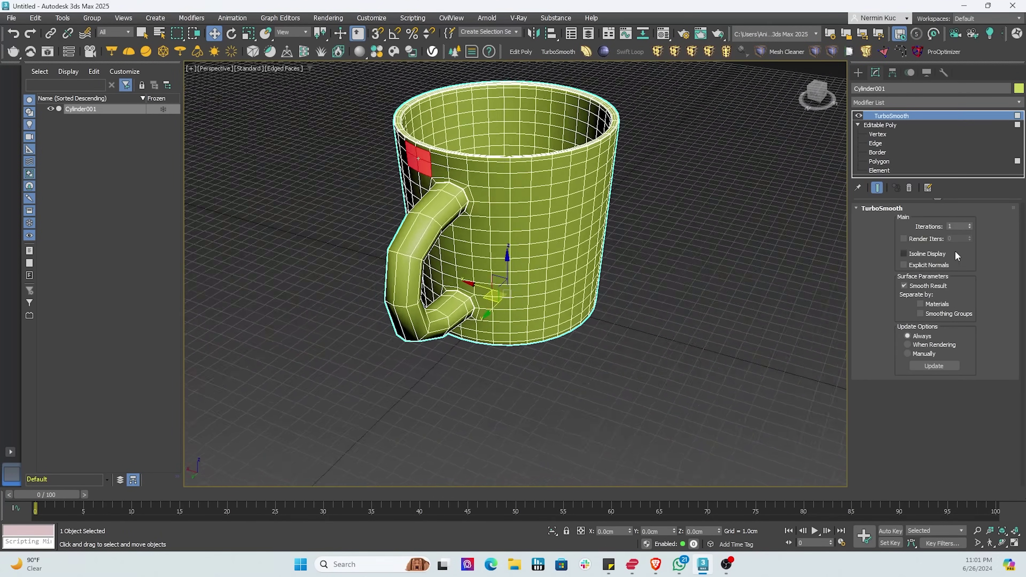
# Set the TurboSmooth iterations to 4, deselect the cup and check its rim and handle
pyautogui.click(970, 225)
pyautogui.click(970, 224)
pyautogui.click(970, 224)
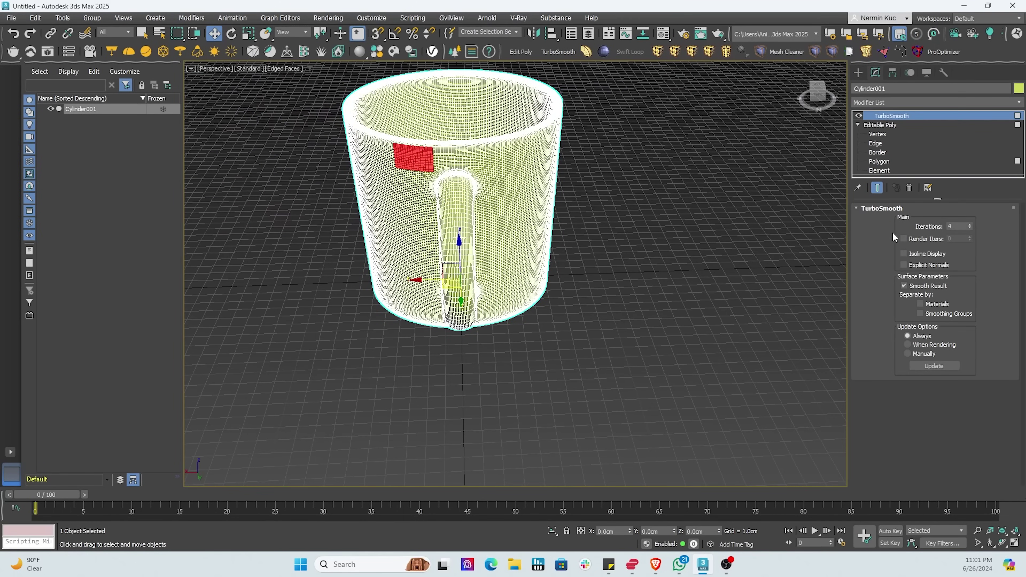
pyautogui.keyDown('alt'); pyautogui.moveTo(788, 218); pyautogui.dragTo(531, 179, button='middle'); pyautogui.keyUp('alt')
pyautogui.click(510, 174)
pyautogui.scroll(5, 514, 175)
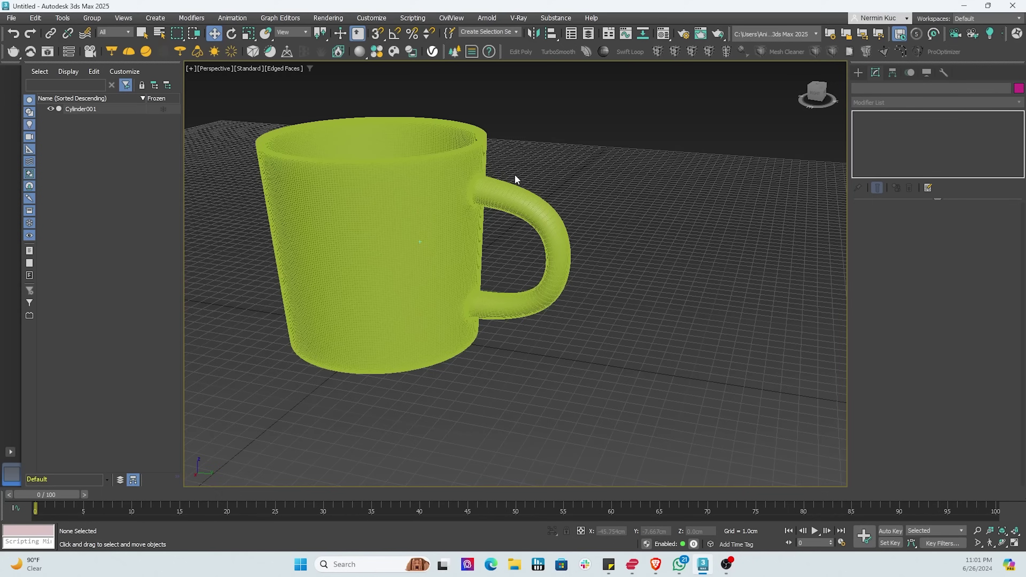
pyautogui.scroll(-4, 535, 173)
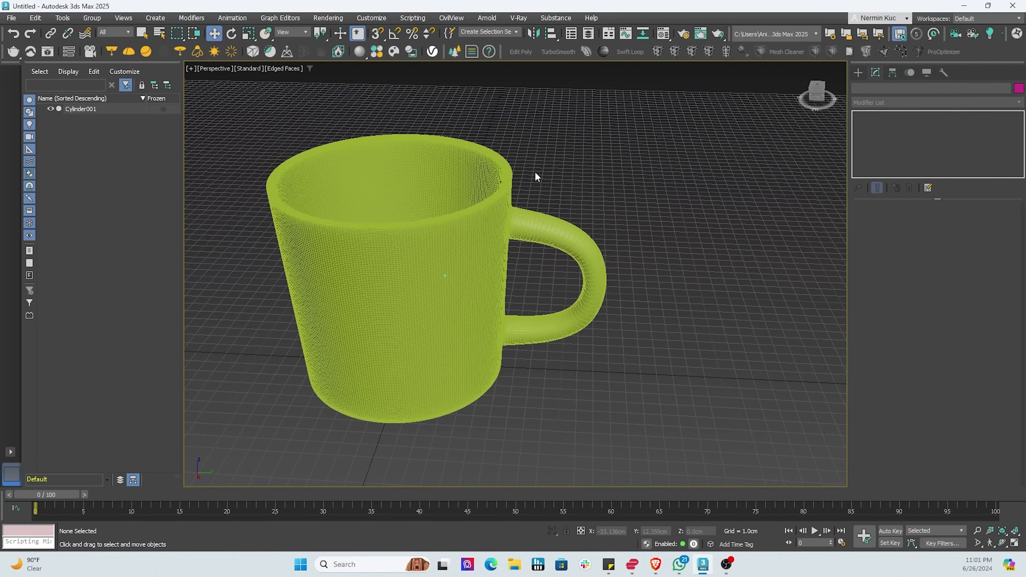
pyautogui.keyDown('alt'); pyautogui.moveTo(534, 174); pyautogui.dragTo(488, 169, button='middle'); pyautogui.keyUp('alt')
pyautogui.scroll(-3, 288, 172)
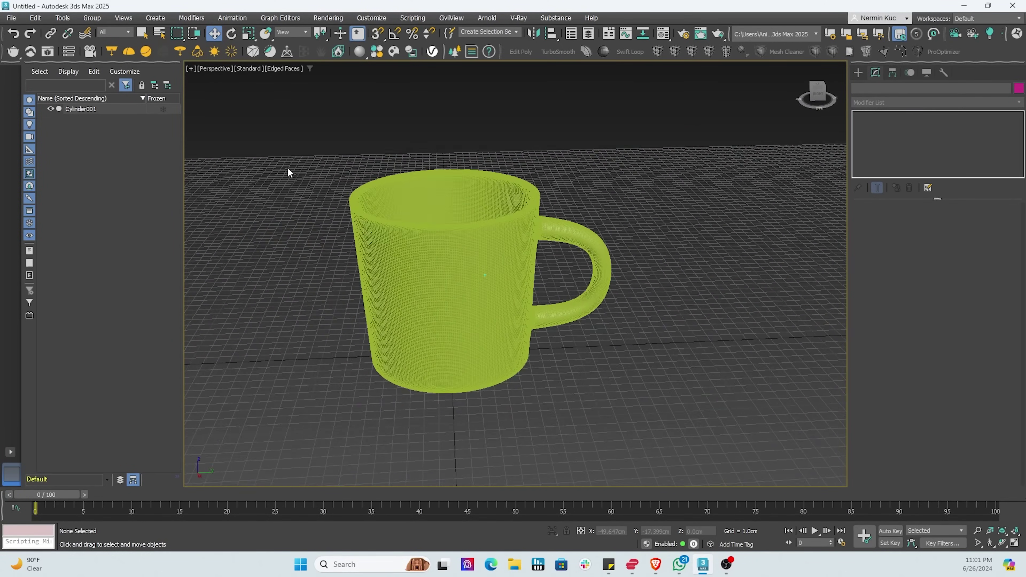
# Create a ground plane about 128 cm long and 127 cm wide beneath the cup
pyautogui.scroll(-5, 287, 173)
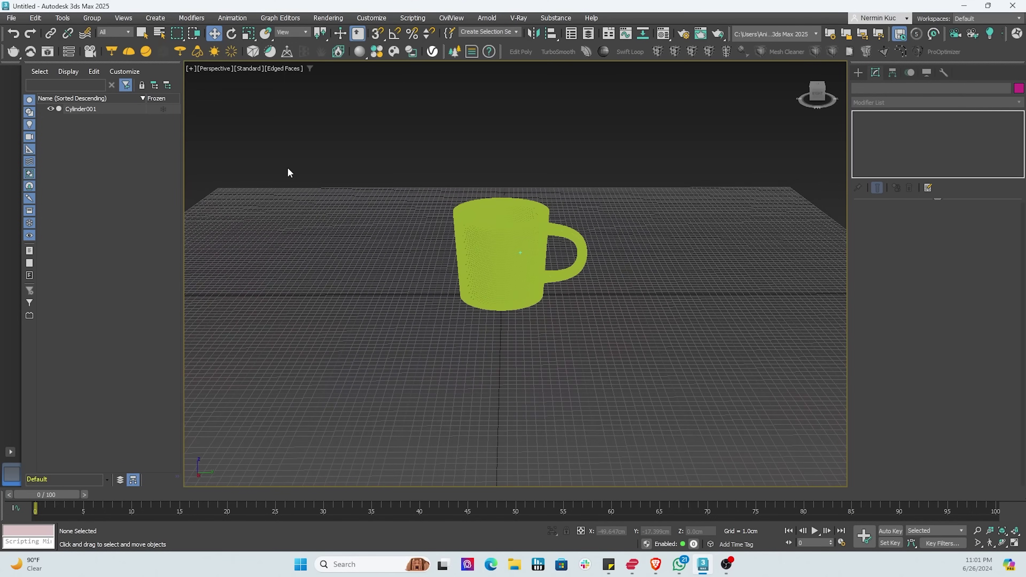
pyautogui.scroll(-1, 288, 173)
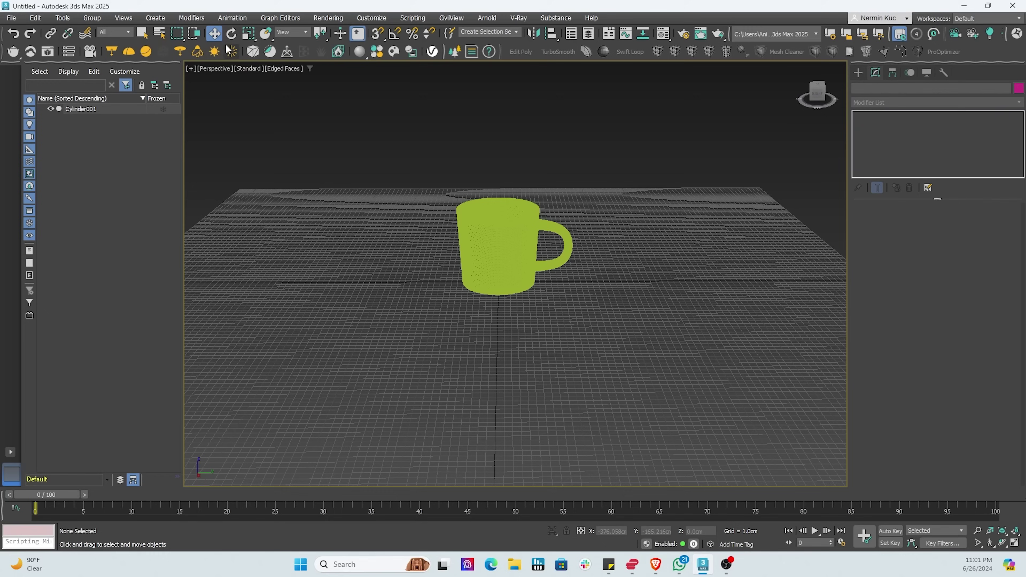
pyautogui.click(857, 72)
pyautogui.click(985, 191)
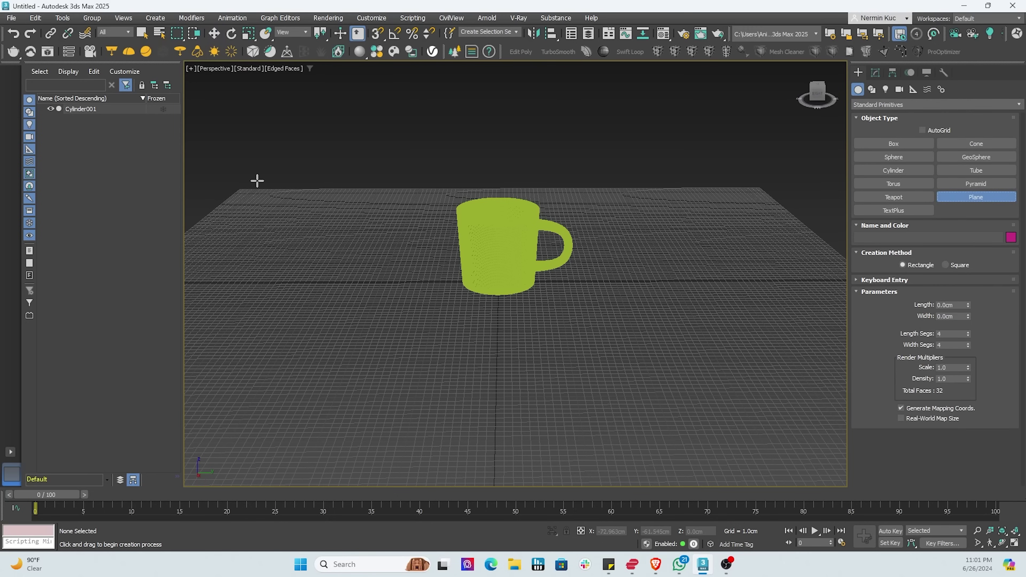
pyautogui.moveTo(246, 188); pyautogui.dragTo(860, 494)
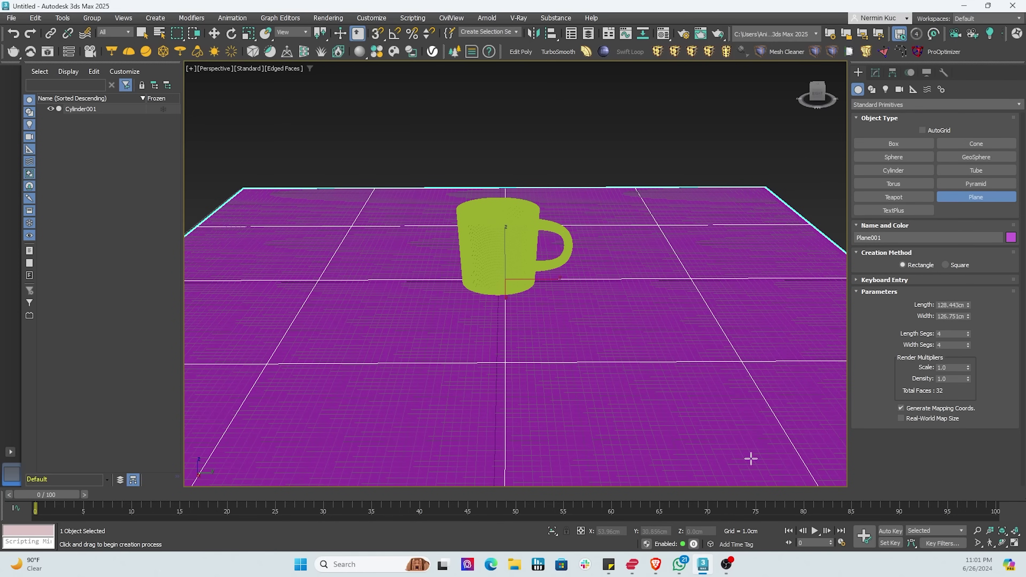
# Review the environment background and exposure control settings, leaving them as they are
pyautogui.click(327, 19)
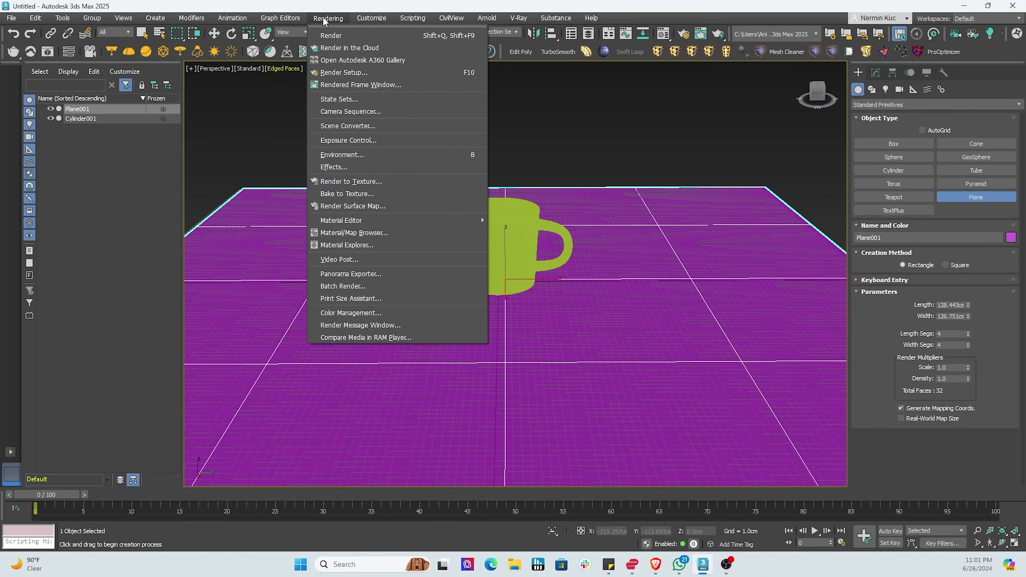
pyautogui.click(376, 155)
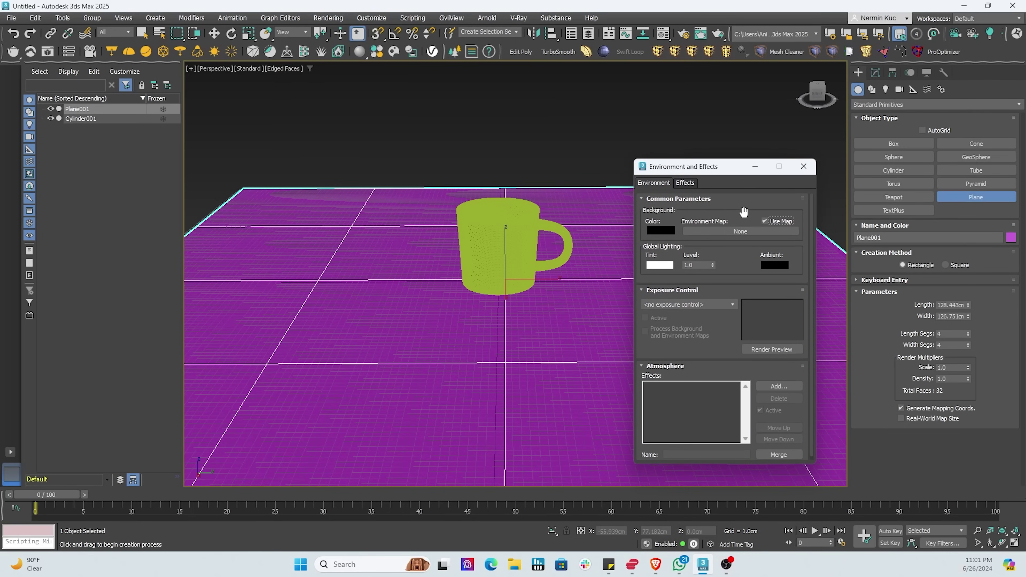
pyautogui.click(804, 166)
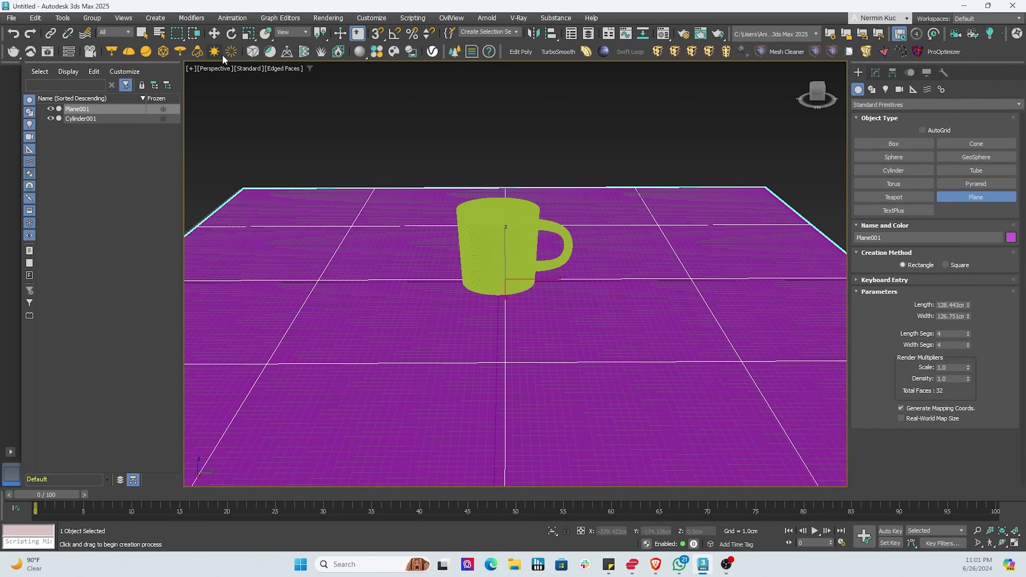
# Switch the renderer to V-Ray and place a VRaySun aimed towards the cup, with an automatic VRaySky environment map
pyautogui.click(214, 52)
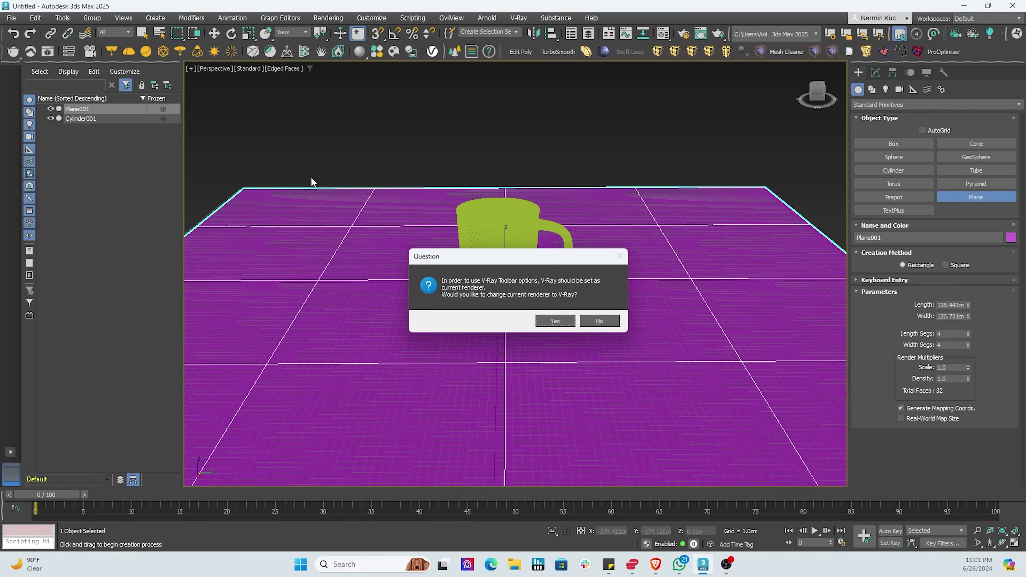
pyautogui.click(560, 320)
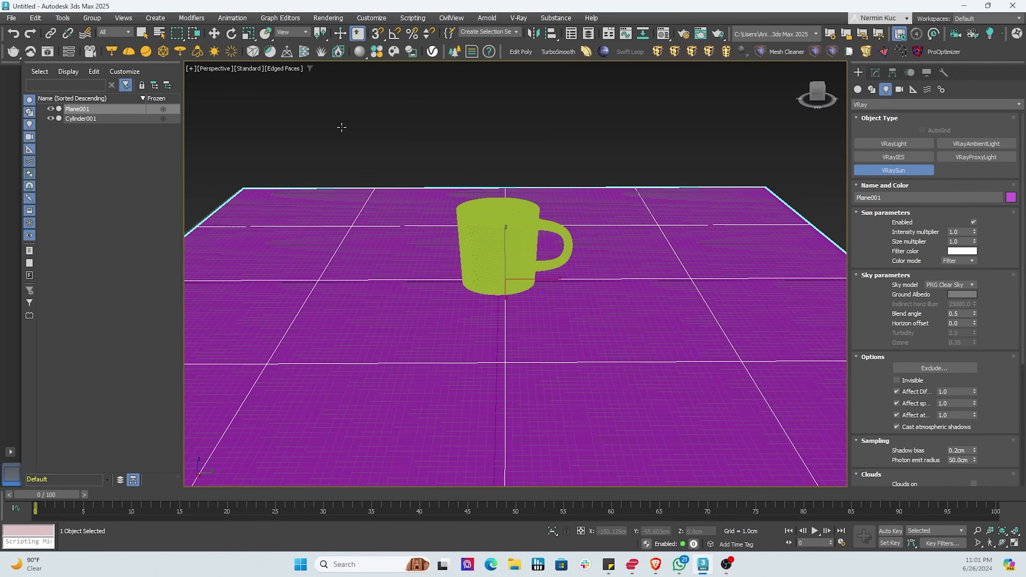
pyautogui.keyDown('alt'); pyautogui.moveTo(374, 164); pyautogui.dragTo(323, 144, button='middle'); pyautogui.keyUp('alt')
pyautogui.moveTo(265, 108); pyautogui.dragTo(485, 281)
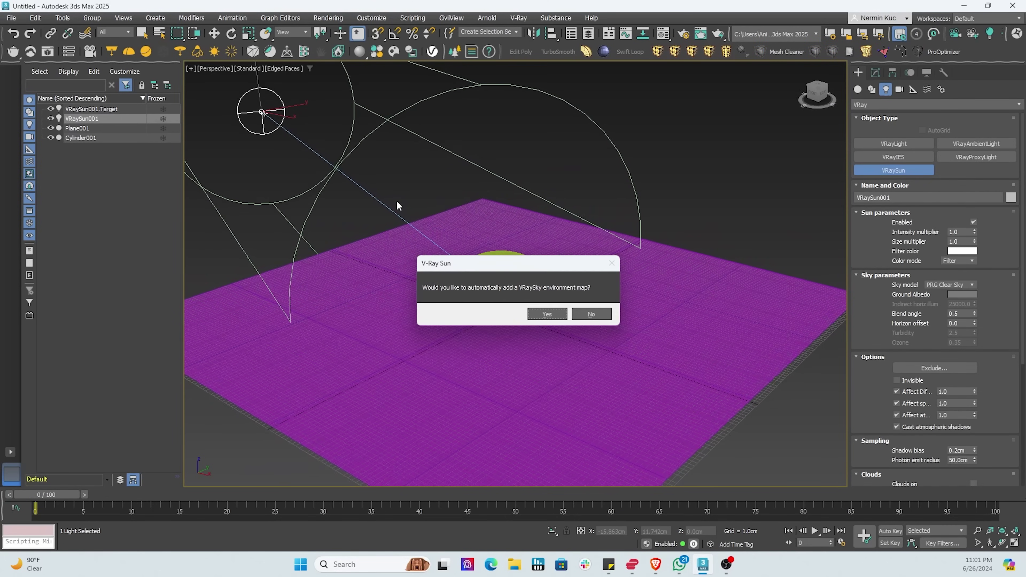
pyautogui.click(545, 313)
# Raise the VRaySun to a height of about 48 cm
pyautogui.keyDown('alt'); pyautogui.moveTo(444, 242); pyautogui.dragTo(396, 209, button='middle'); pyautogui.keyUp('alt')
pyautogui.scroll(-6, 395, 209)
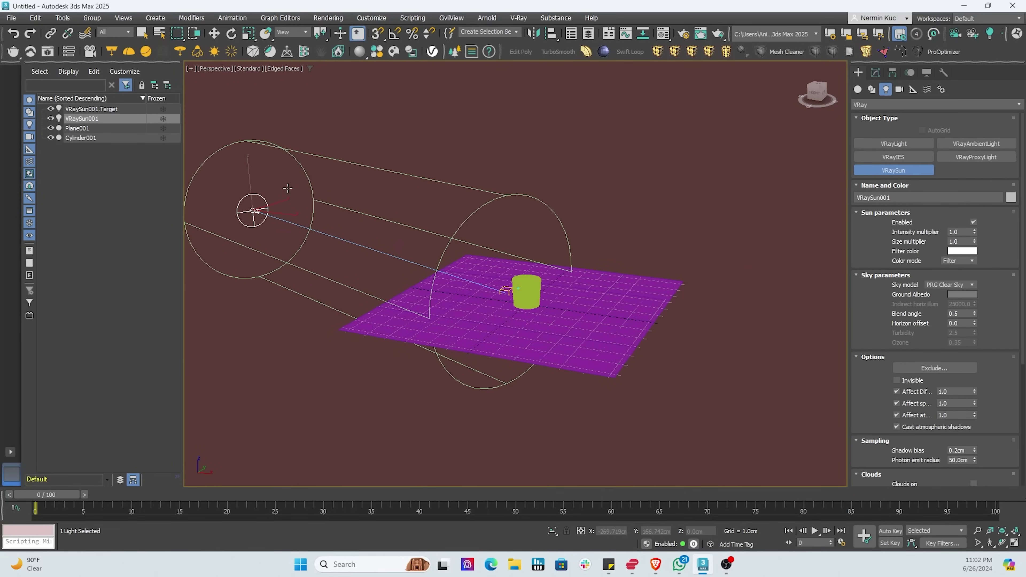
pyautogui.click(214, 34)
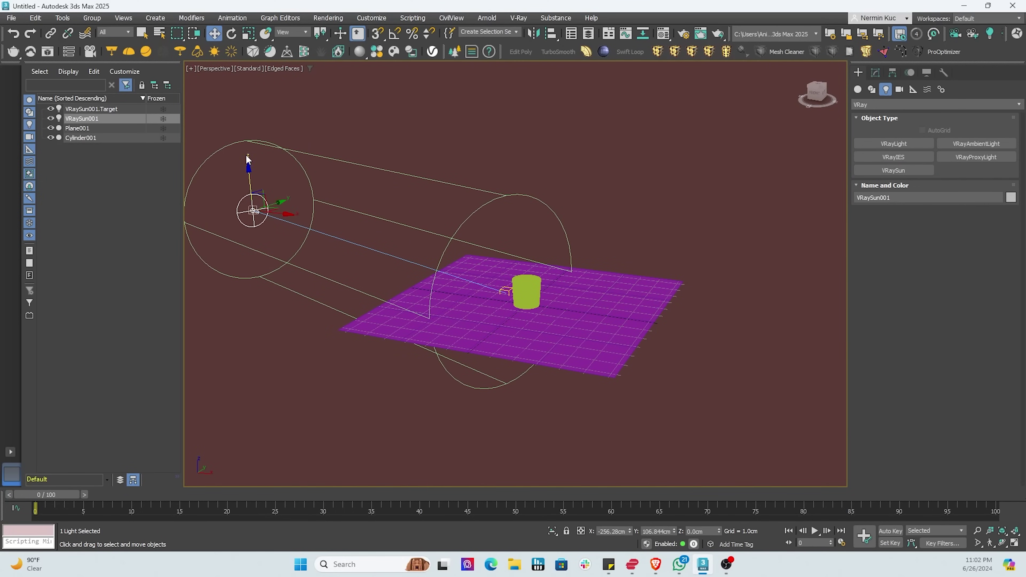
pyautogui.moveTo(247, 150); pyautogui.dragTo(250, 104)
pyautogui.scroll(4, 404, 230)
pyautogui.keyDown('alt'); pyautogui.moveTo(404, 230); pyautogui.dragTo(494, 262, button='middle'); pyautogui.keyUp('alt')
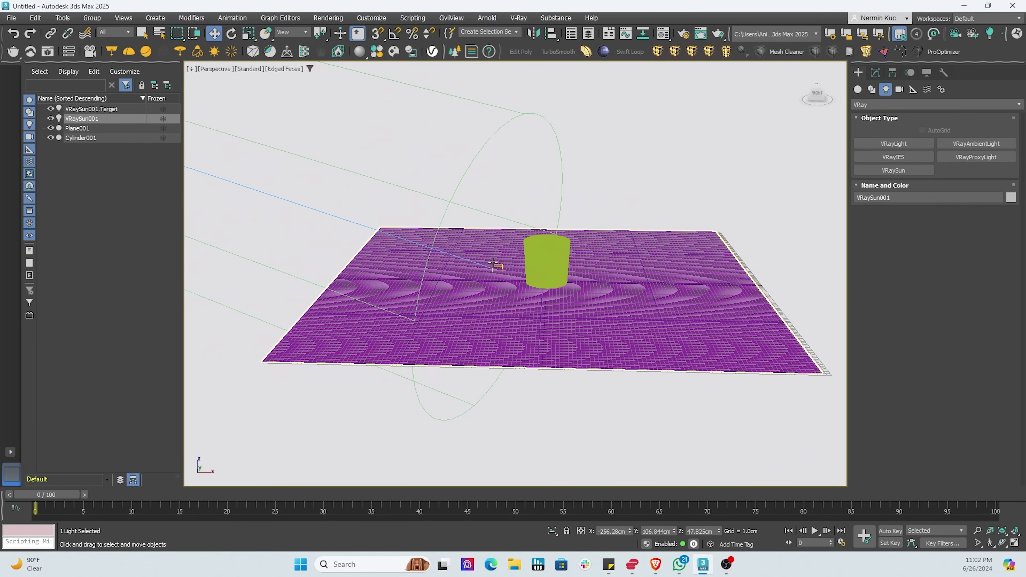
# Move the sun's target onto the cup, to about X 2.6, Y -3.2 and Z 7.9 cm
pyautogui.click(495, 265)
pyautogui.click(495, 265)
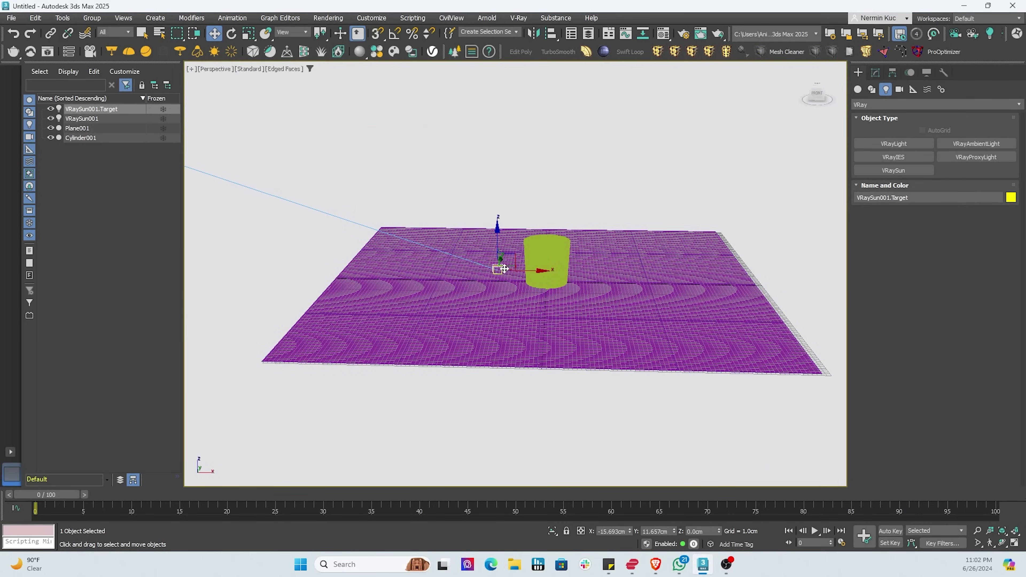
pyautogui.moveTo(521, 269); pyautogui.dragTo(576, 273)
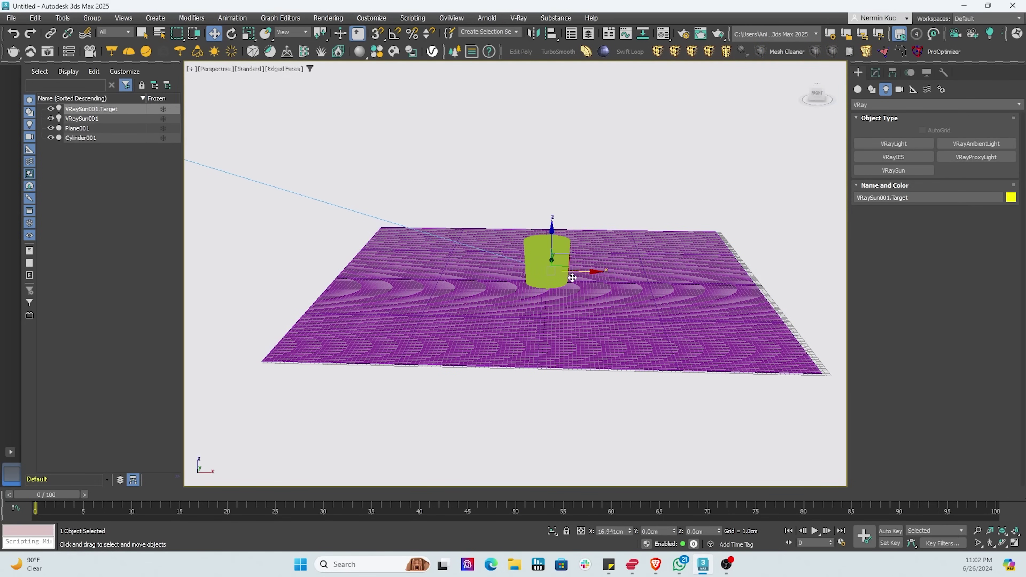
pyautogui.keyDown('alt'); pyautogui.moveTo(642, 272); pyautogui.dragTo(597, 274, button='middle'); pyautogui.keyUp('alt')
pyautogui.moveTo(600, 274); pyautogui.dragTo(529, 228)
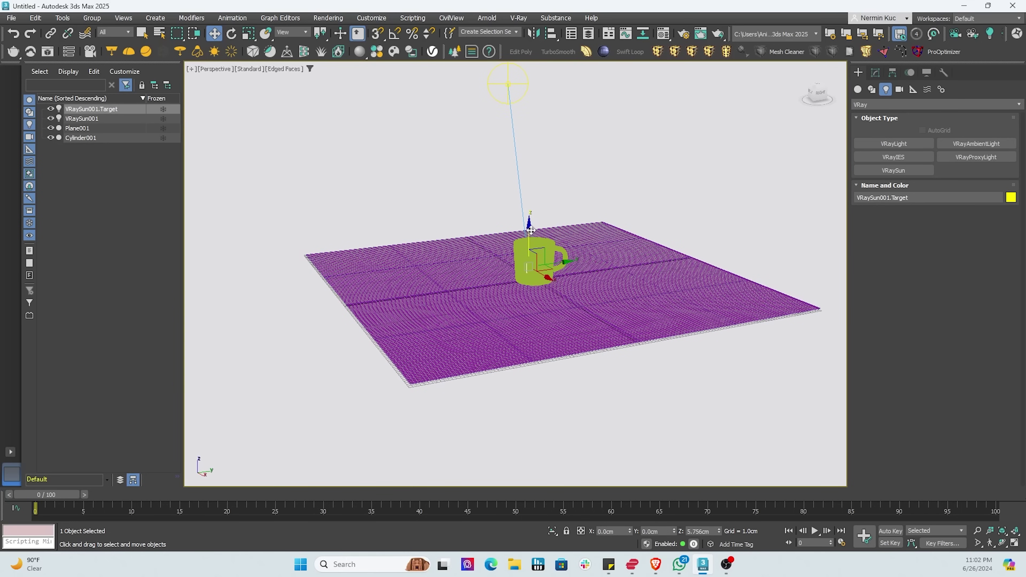
pyautogui.keyDown('alt'); pyautogui.moveTo(529, 229); pyautogui.dragTo(505, 255, button='middle'); pyautogui.keyUp('alt')
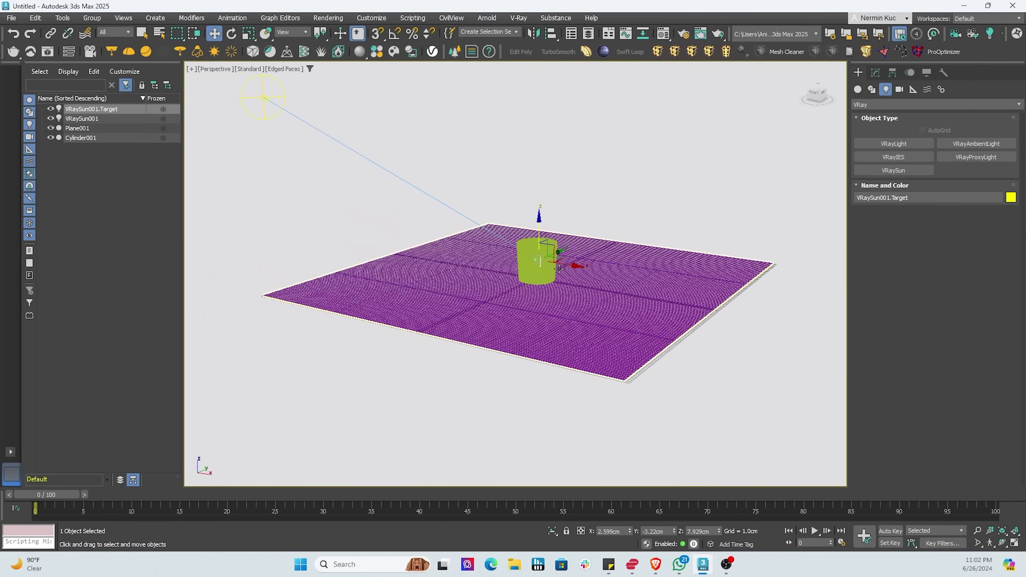
# Open the compact Material Editor to prepare materials for the scene
pyautogui.scroll(-2, 501, 252)
pyautogui.scroll(1, 465, 222)
pyautogui.keyDown('alt'); pyautogui.moveTo(449, 209); pyautogui.dragTo(444, 204, button='middle'); pyautogui.keyUp('alt')
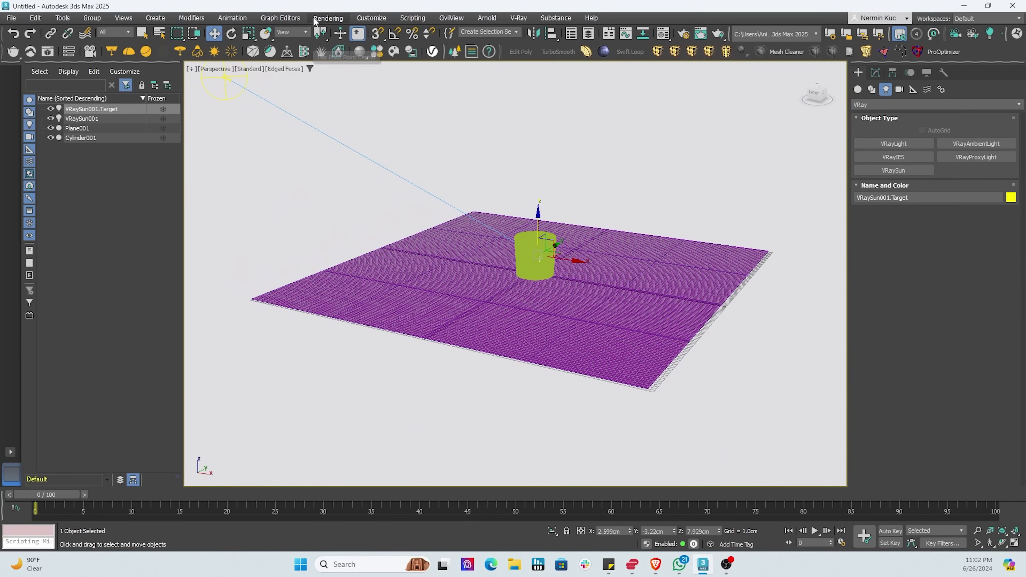
pyautogui.click(328, 17)
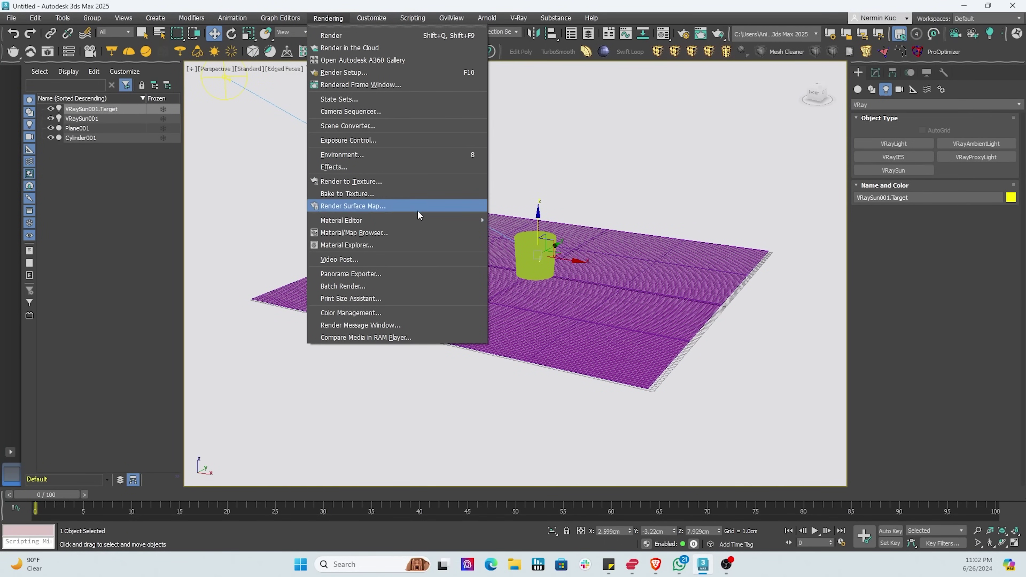
pyautogui.moveTo(417, 218)
pyautogui.click(529, 221)
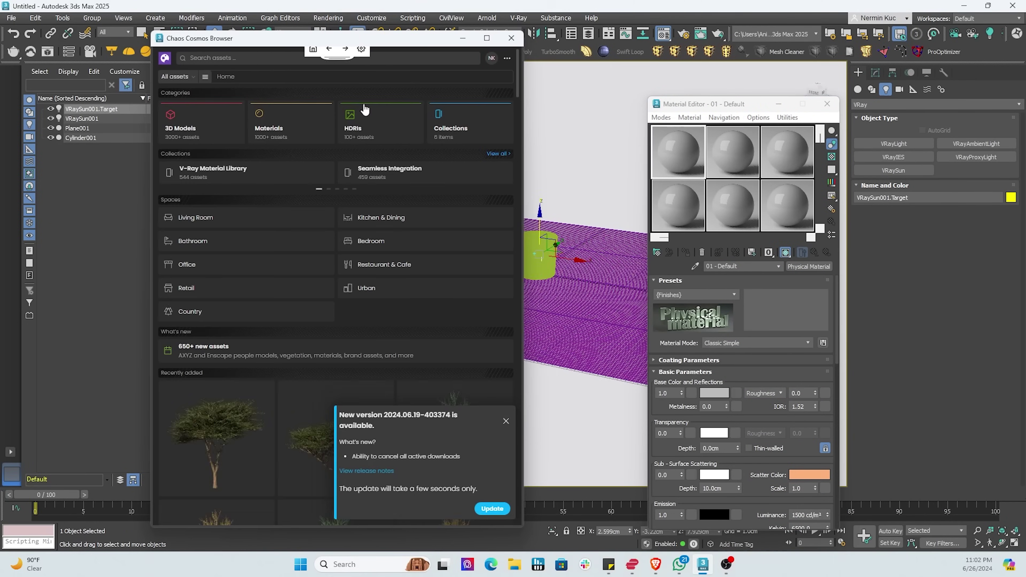
# Find plastic materials in the Chaos Cosmos library and import Plastic Translucent 03 Green into the first material slot
pyautogui.moveTo(344, 37); pyautogui.dragTo(272, 47)
pyautogui.click(213, 135)
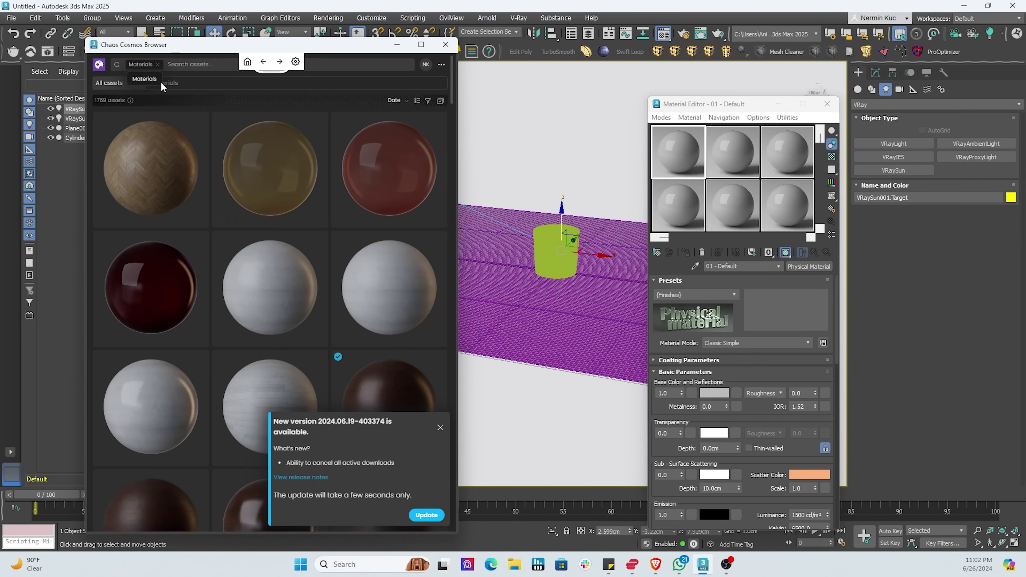
pyautogui.click(173, 65)
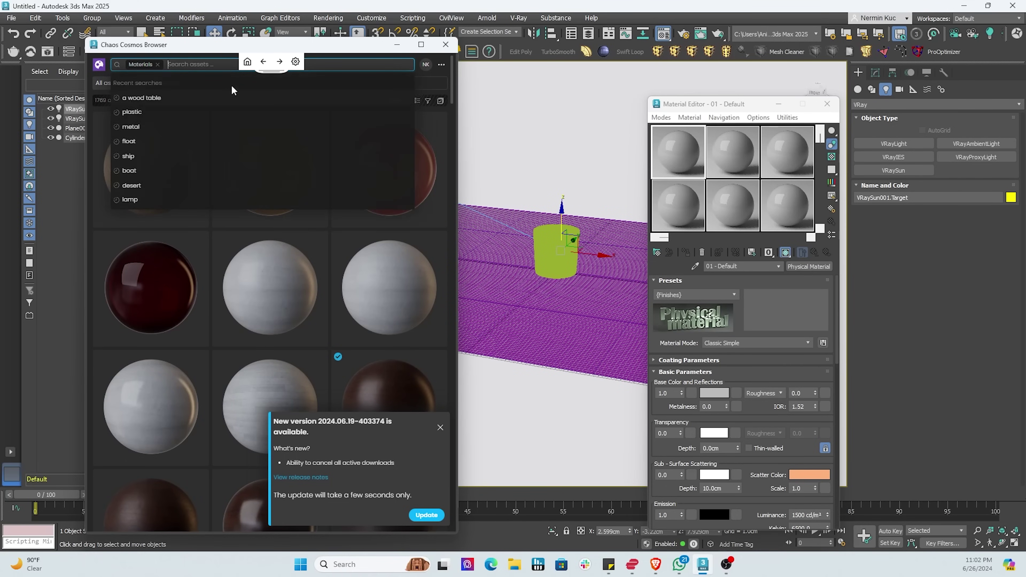
pyautogui.write('plast')
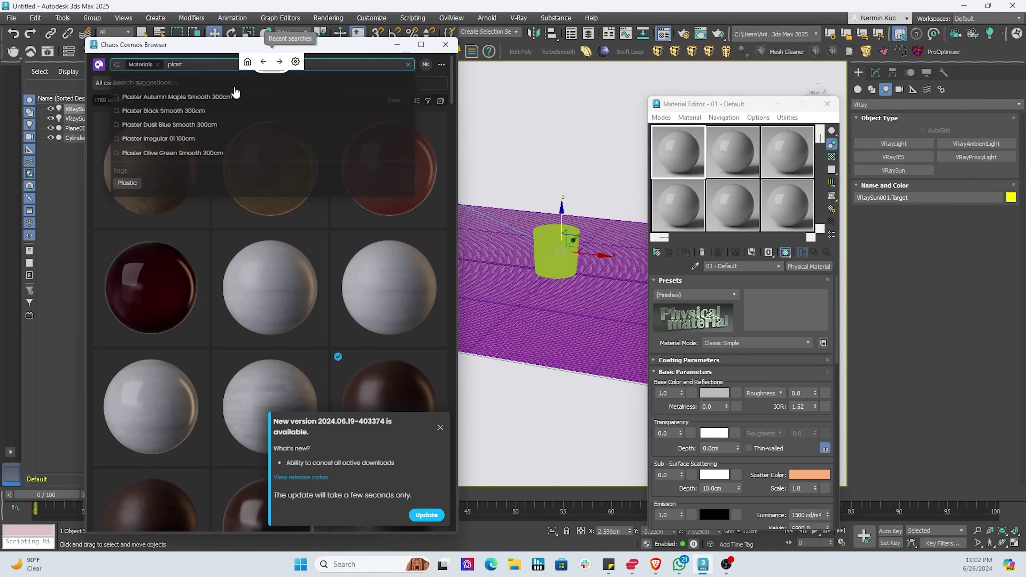
pyautogui.write('ic')
pyautogui.press('Return')
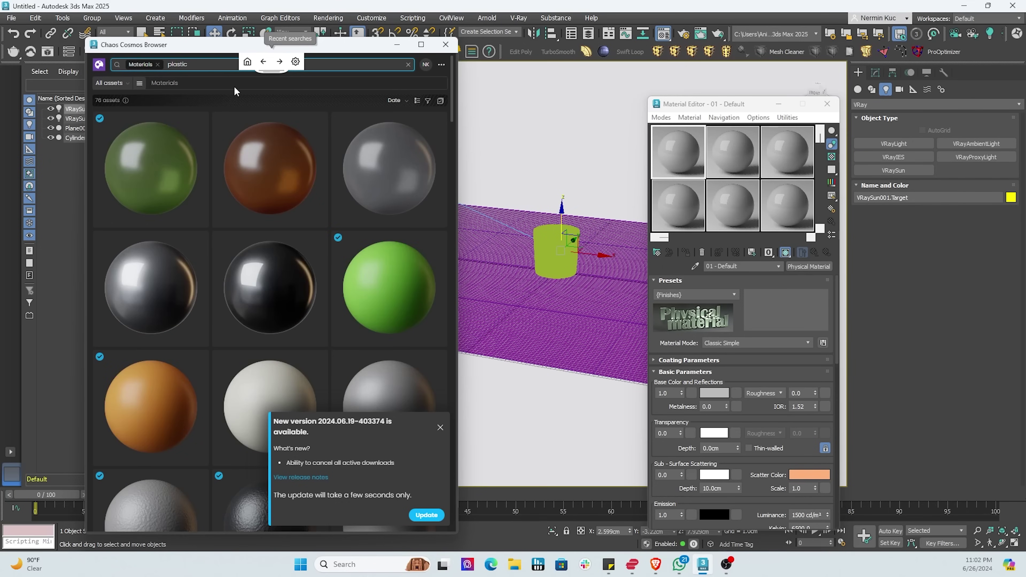
pyautogui.click(163, 167)
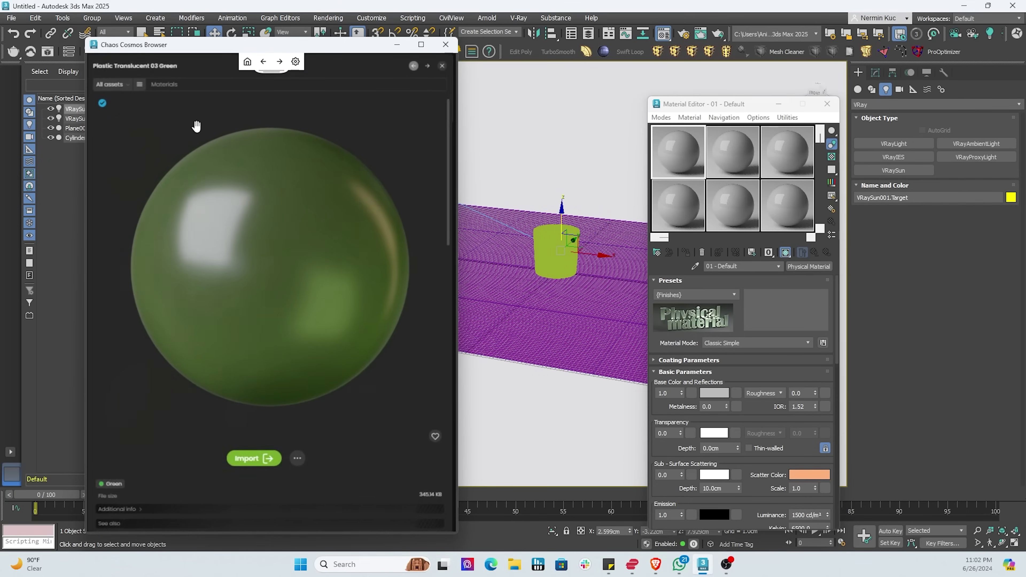
pyautogui.click(257, 458)
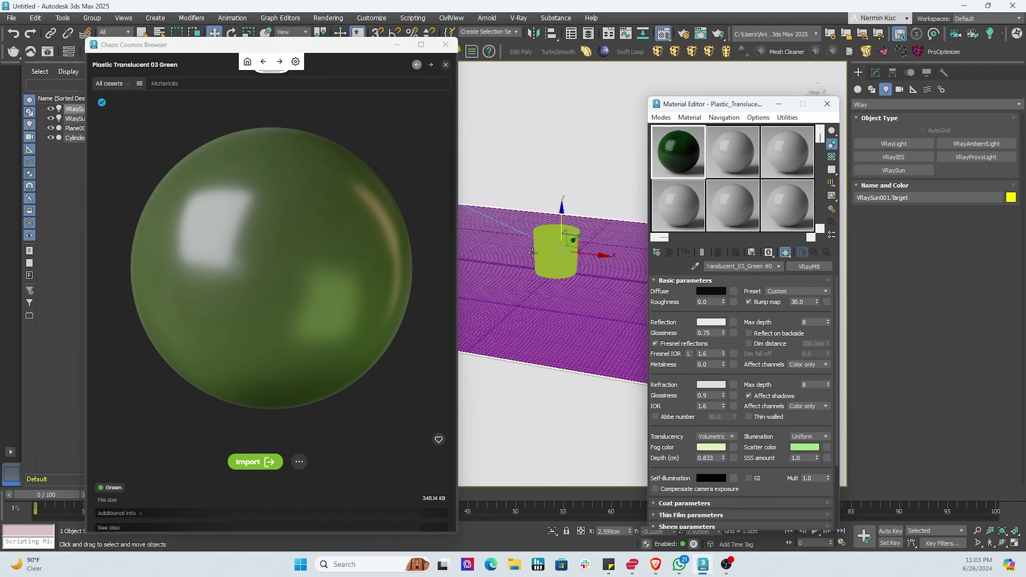
# Assign the green translucent plastic material to the cup and deselect it
pyautogui.click(556, 251)
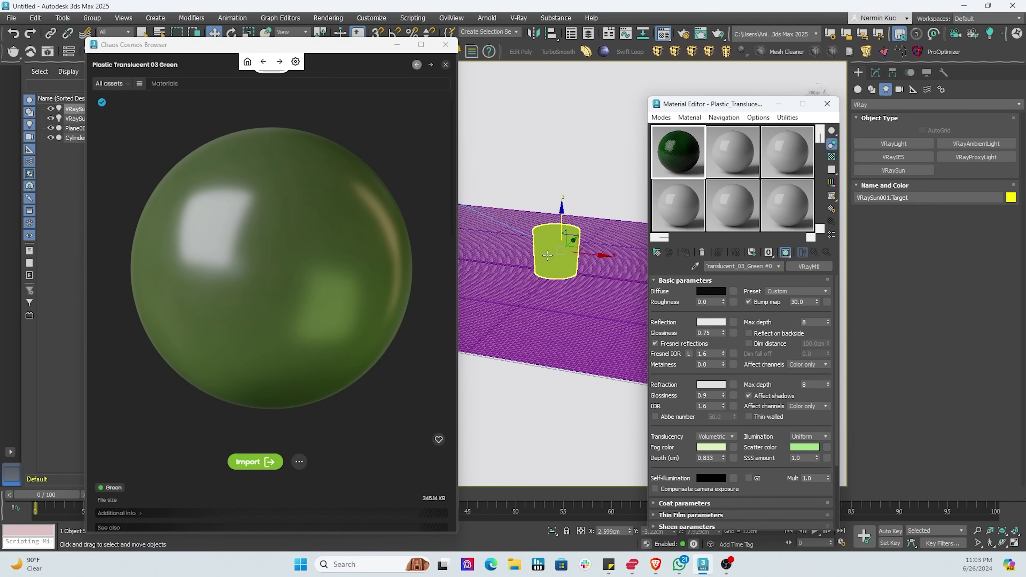
pyautogui.click(686, 253)
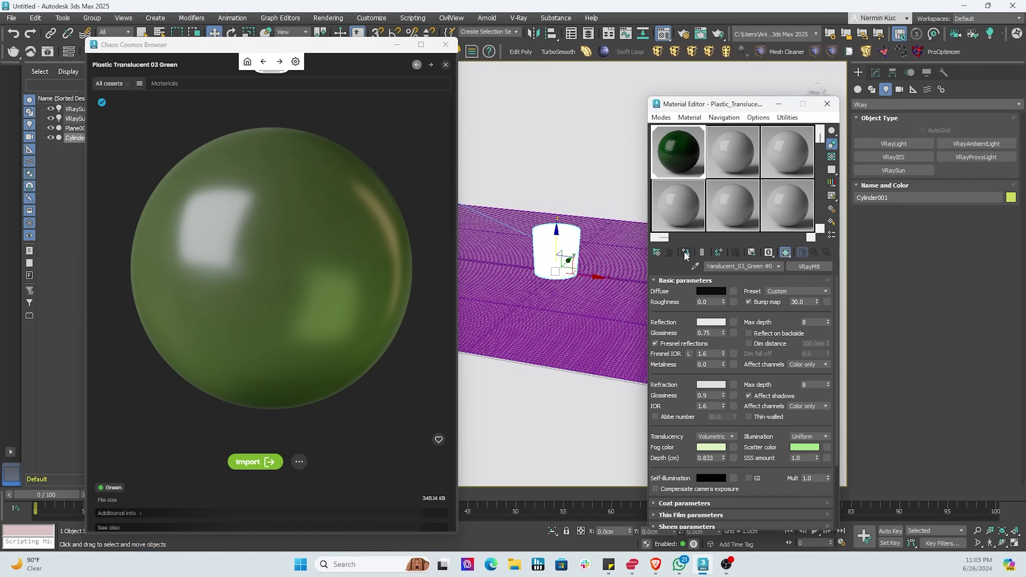
pyautogui.click(557, 182)
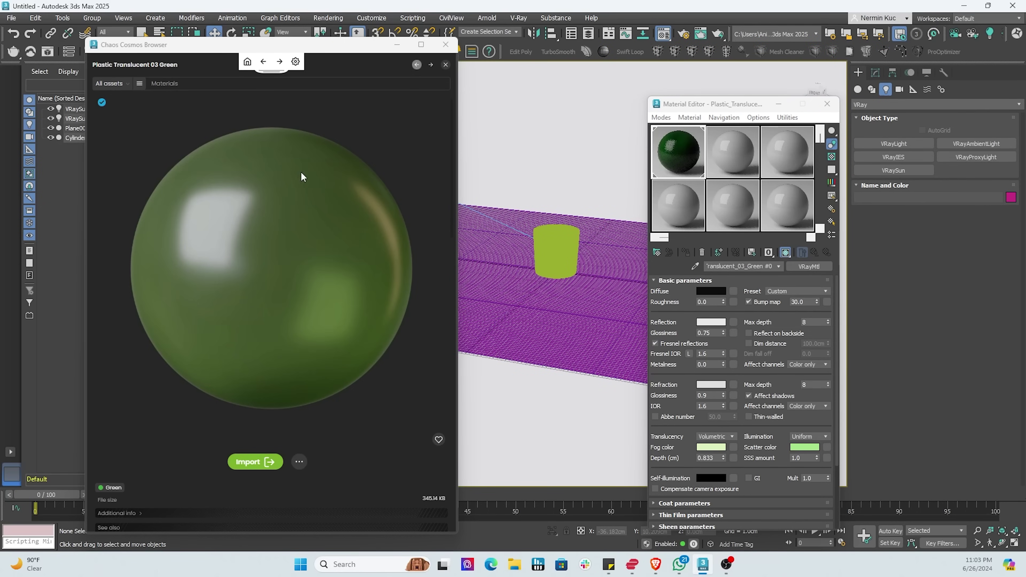
# Make the second material slot active and search the Cosmos materials for wood
pyautogui.click(751, 159)
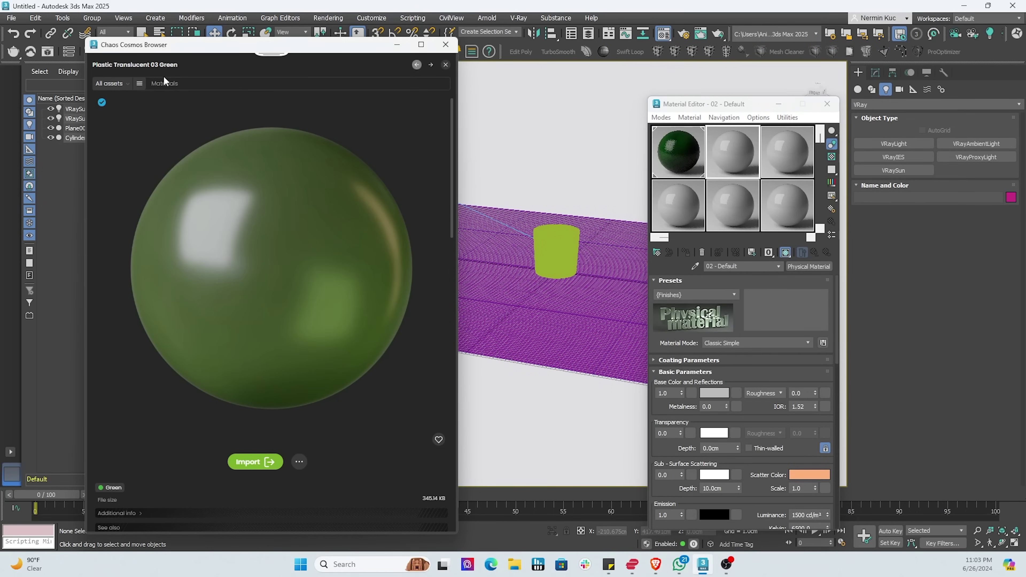
pyautogui.click(115, 84)
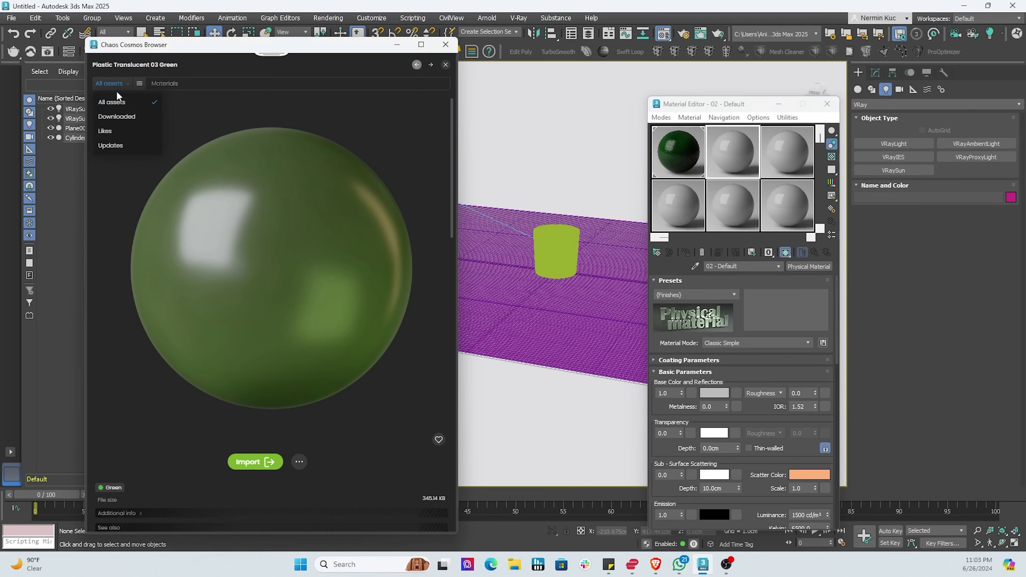
pyautogui.click(115, 102)
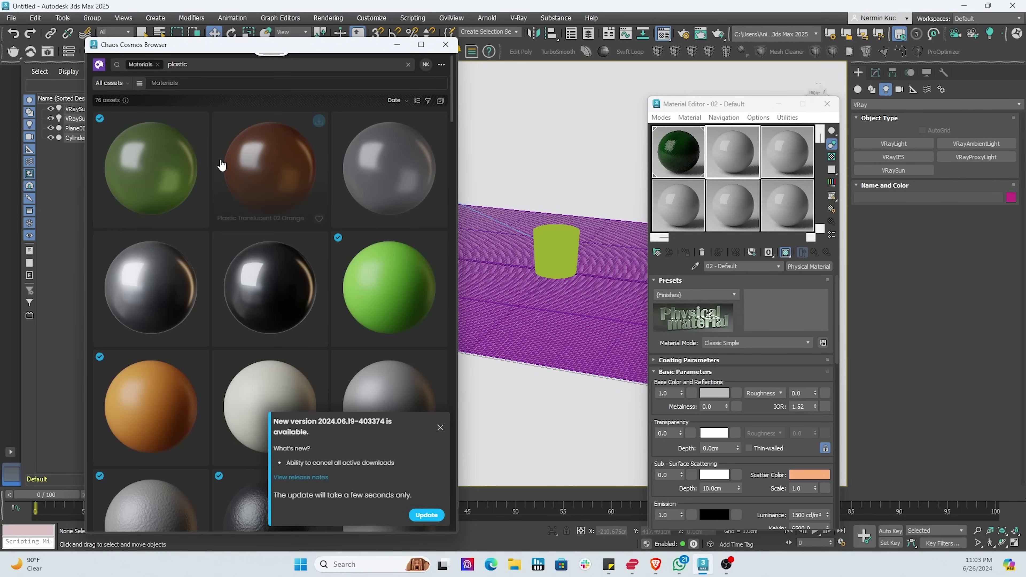
pyautogui.click(173, 64)
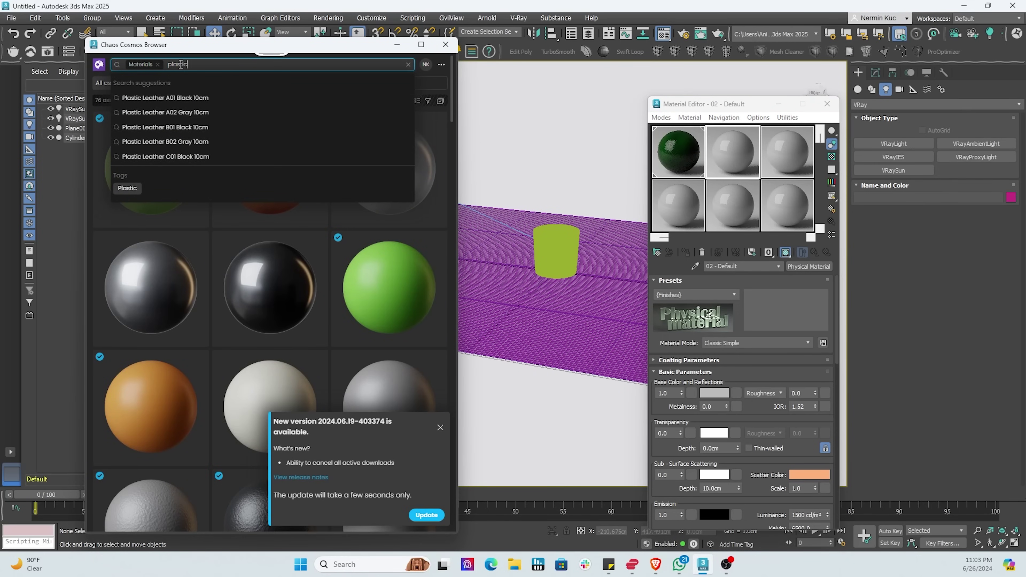
pyautogui.press('BackSpace')
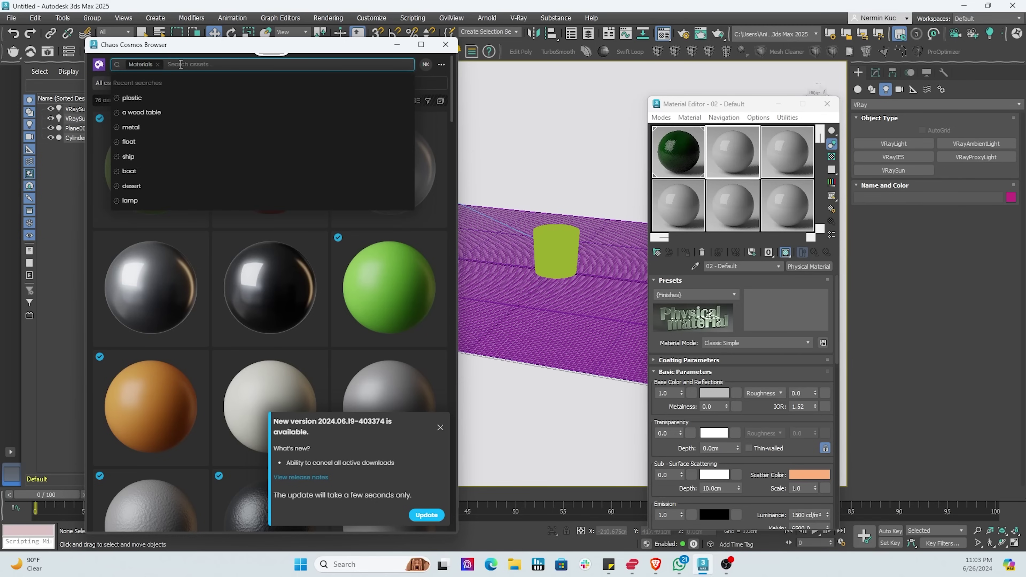
pyautogui.write('wood')
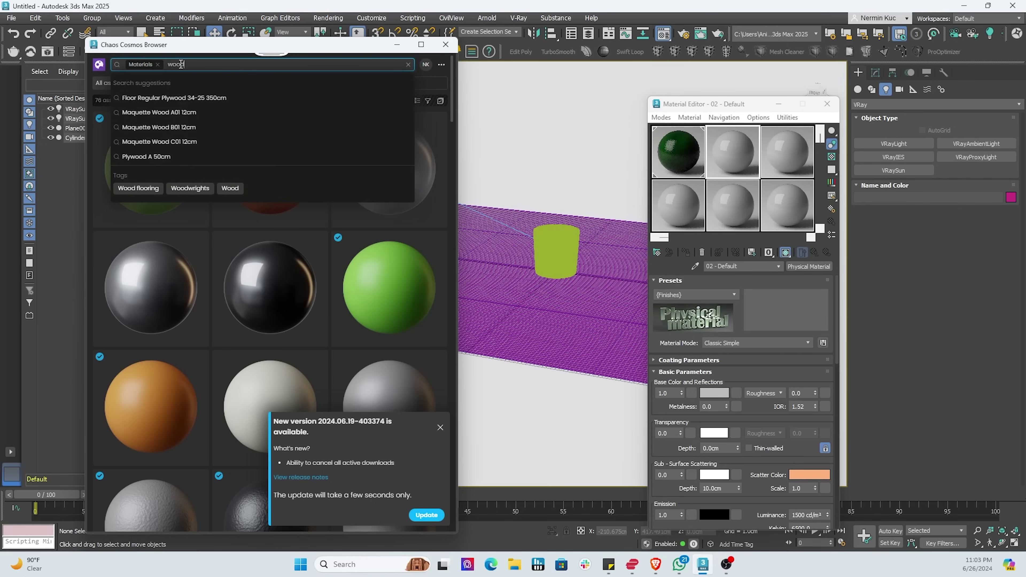
pyautogui.press('Return')
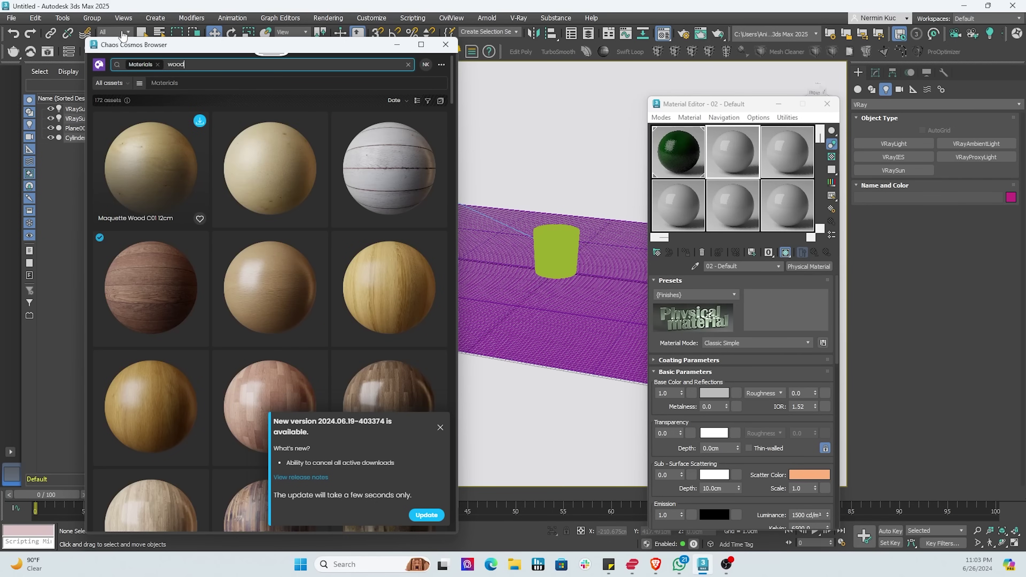
# Download the Wood Tiles Old 29 150cm material and import it into the second material slot
pyautogui.scroll(-1, 233, 348)
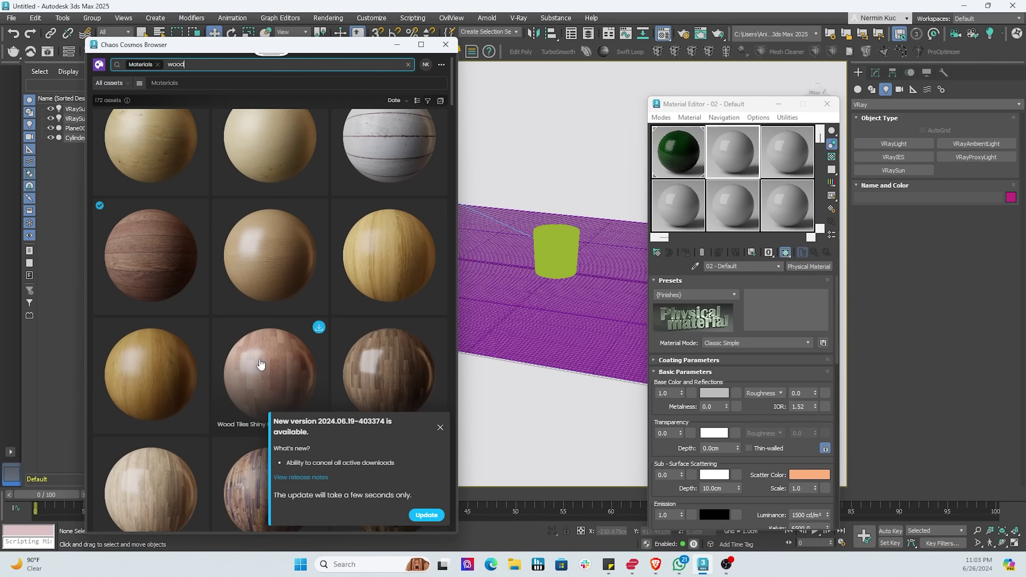
pyautogui.scroll(-3, 265, 362)
pyautogui.scroll(-2, 323, 372)
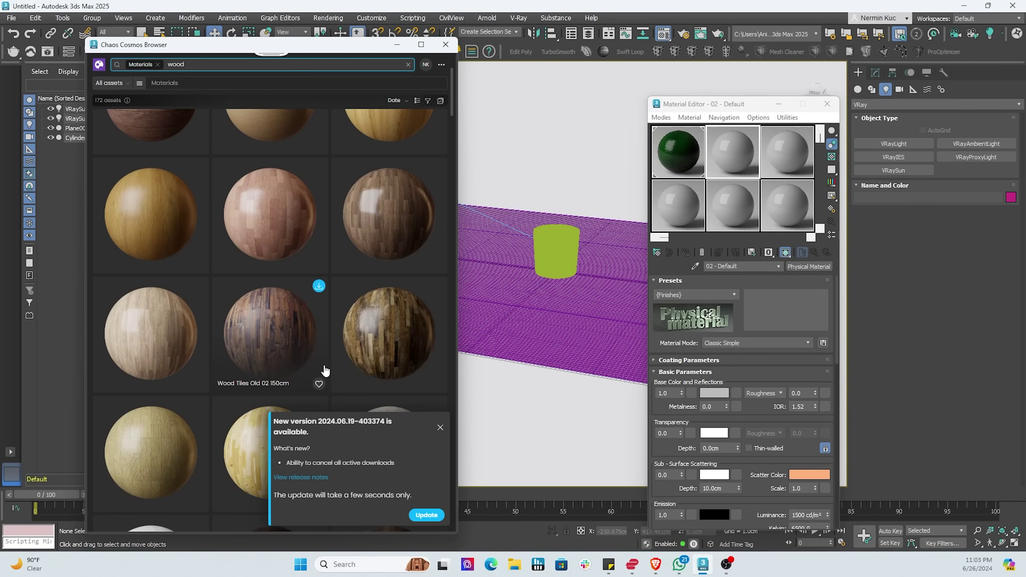
pyautogui.click(401, 333)
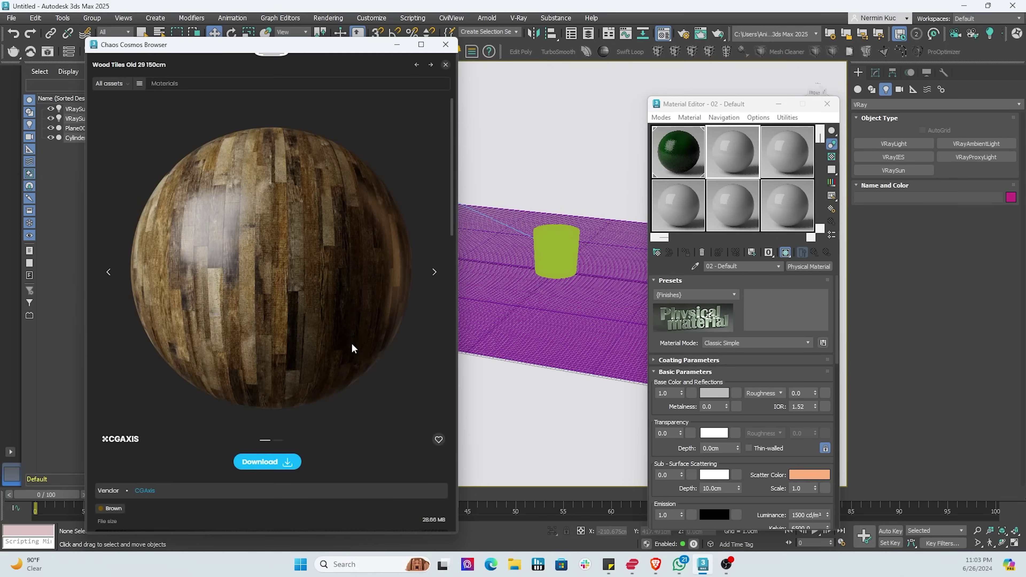
pyautogui.click(272, 463)
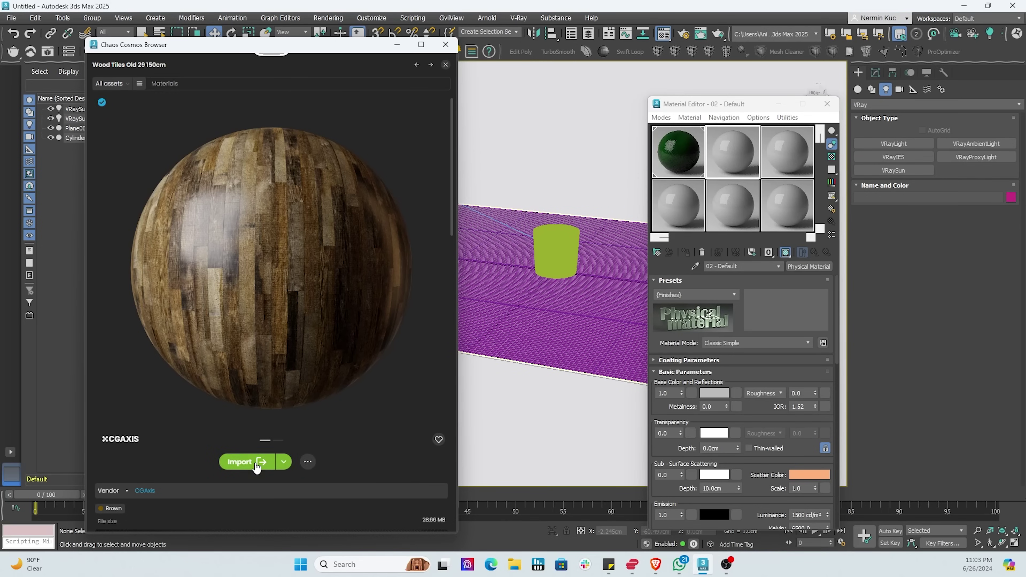
pyautogui.click(257, 468)
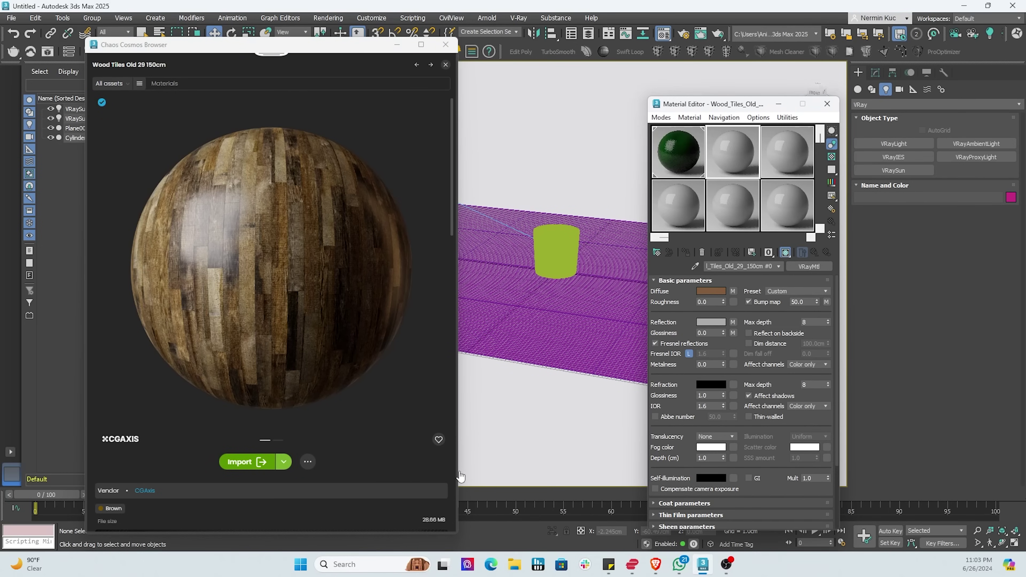
# Assign the wood tiles material to the ground plane, and close the Material Editor and the Cosmos browser
pyautogui.click(584, 297)
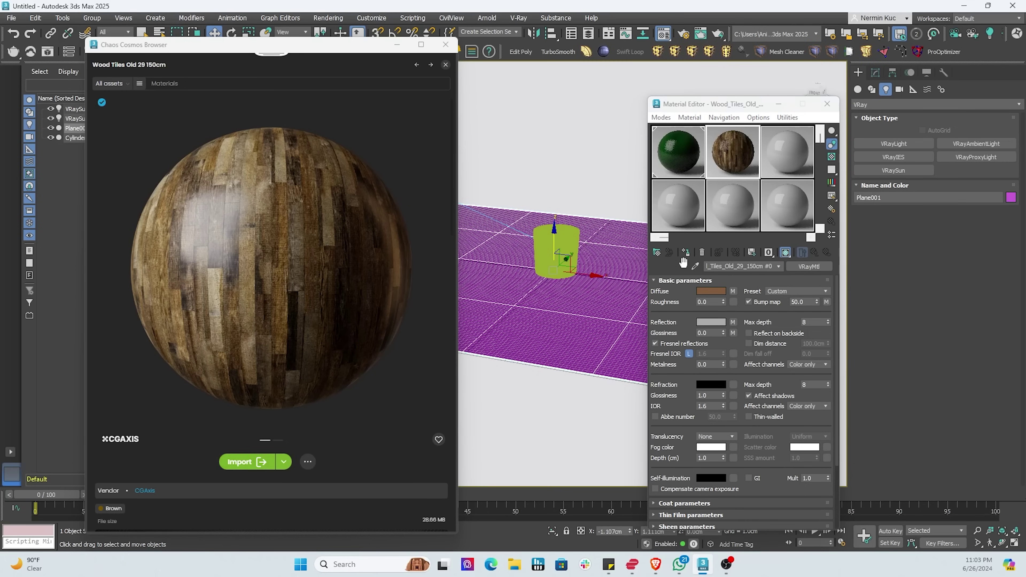
pyautogui.click(685, 252)
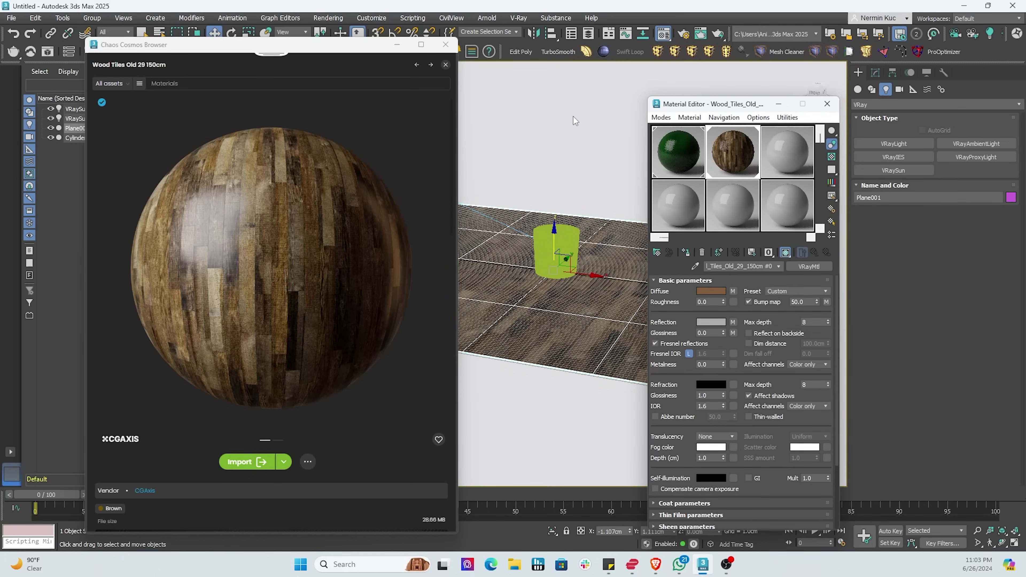
pyautogui.click(823, 106)
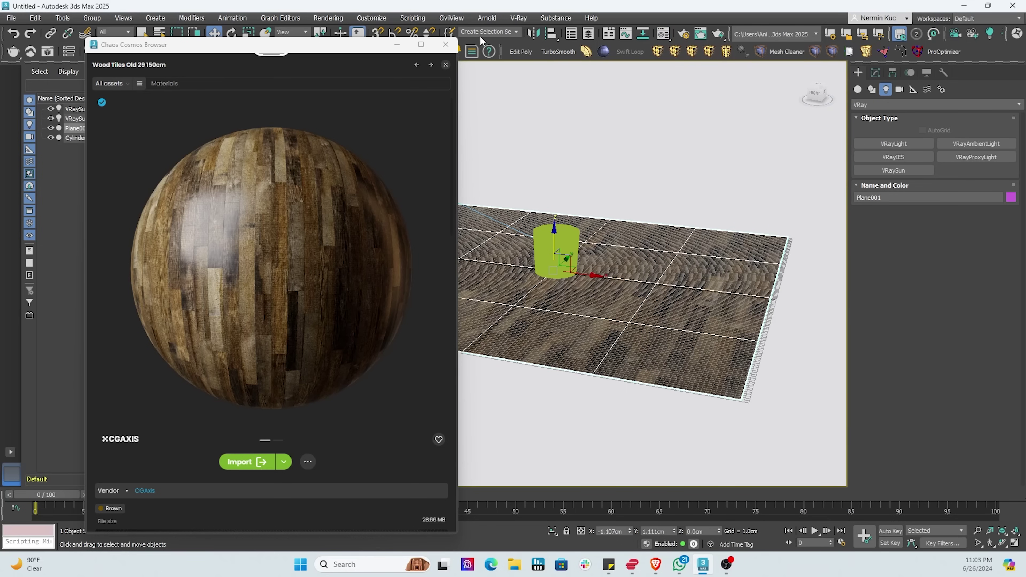
pyautogui.click(446, 44)
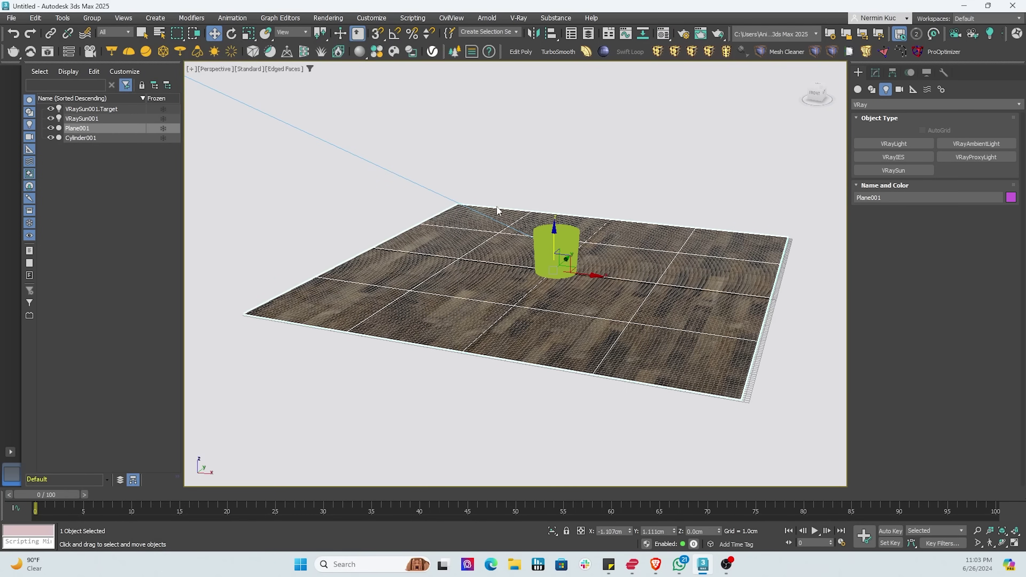
# Render the Perspective view with V-Ray at 1280 x 720 and bring the frame buffer fully into view
pyautogui.moveTo(657, 193); pyautogui.dragTo(610, 190, button='middle')
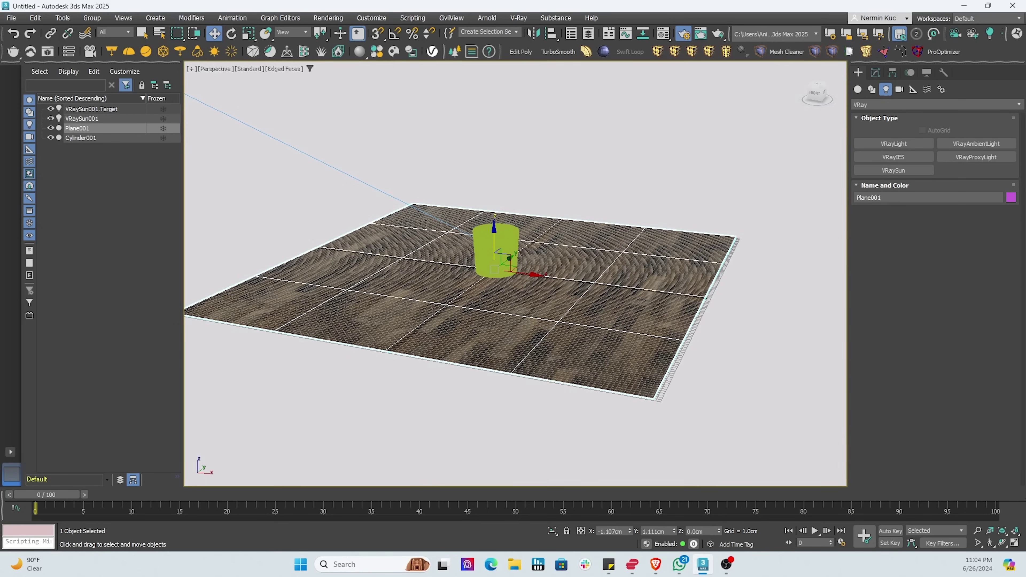
pyautogui.press('F10')
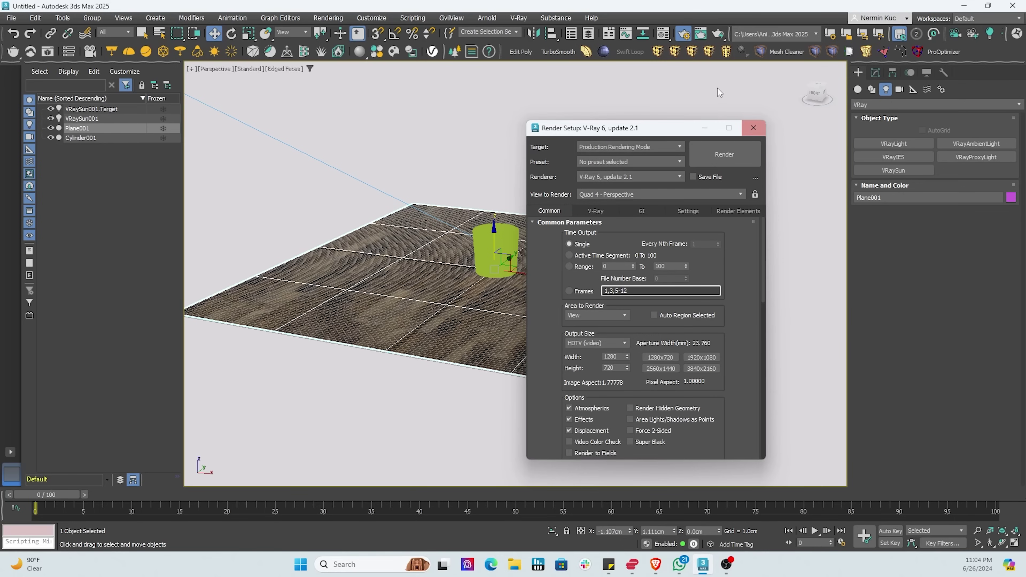
pyautogui.click(753, 128)
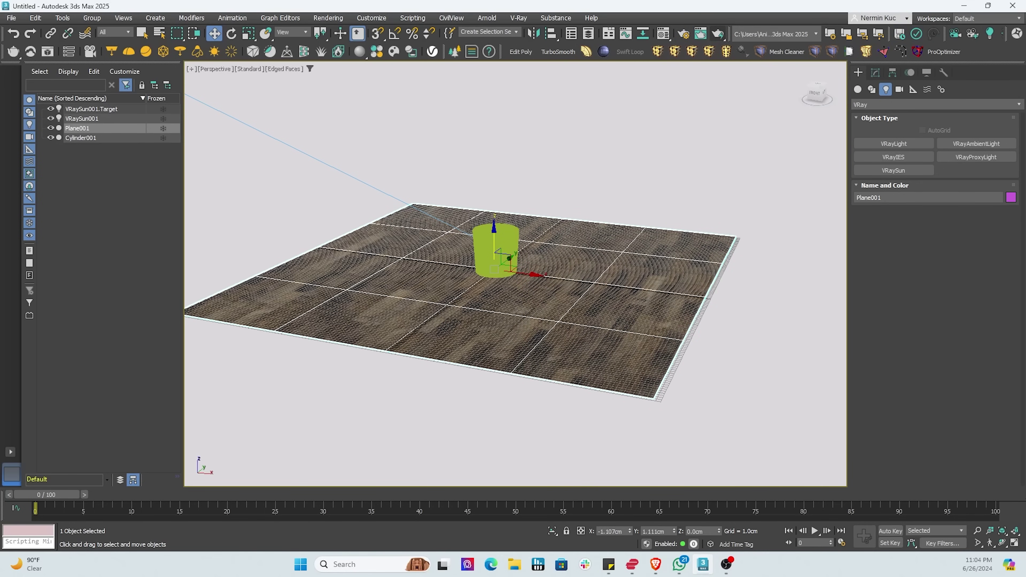
pyautogui.moveTo(1025, 210); pyautogui.dragTo(689, 102)
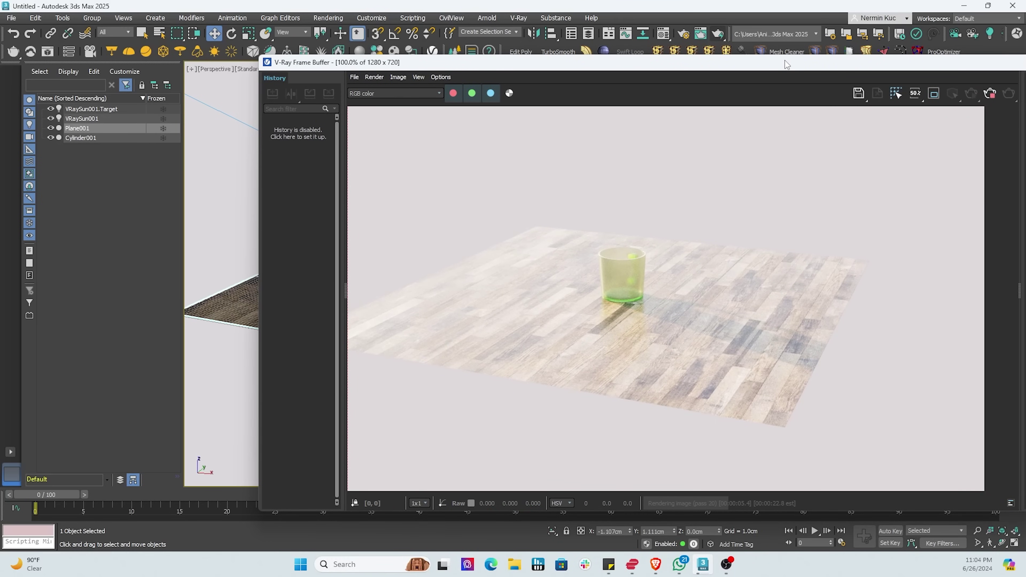
pyautogui.moveTo(785, 63); pyautogui.dragTo(663, 64)
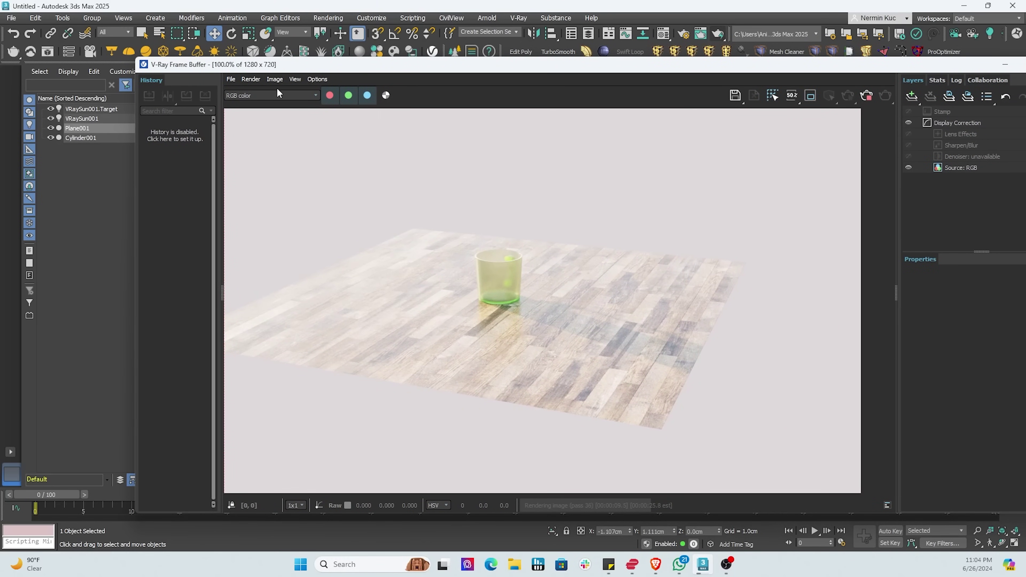
# End the production render and start interactive V-Ray rendering to preview the cup on the wood plane
pyautogui.click(250, 79)
pyautogui.click(259, 102)
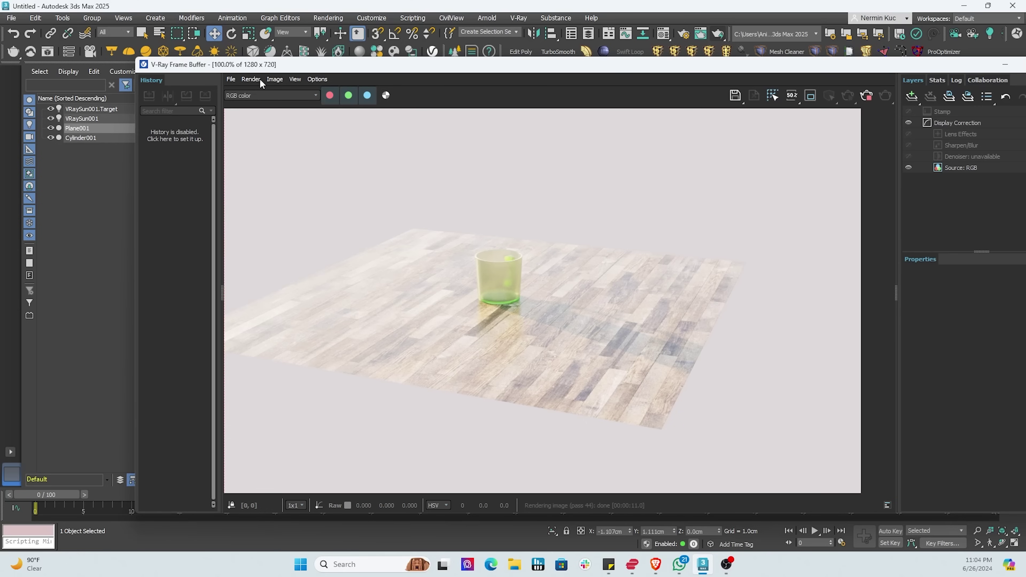
pyautogui.click(251, 79)
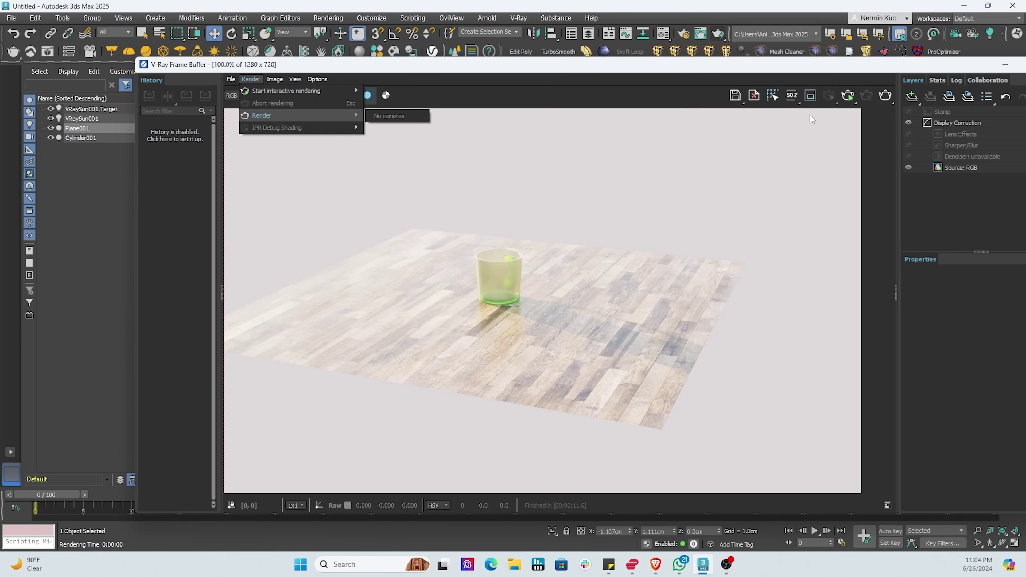
pyautogui.click(848, 97)
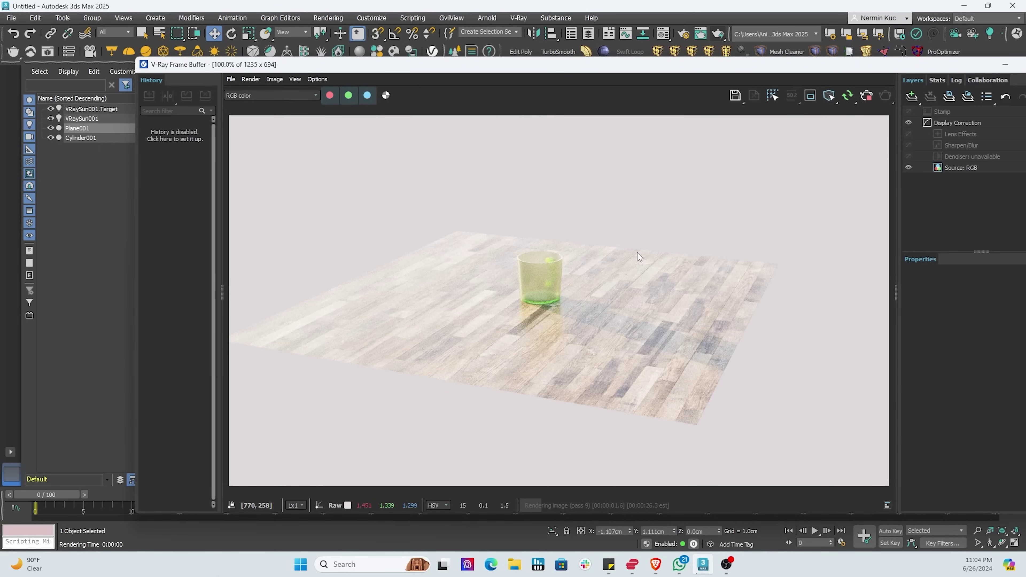
pyautogui.scroll(4, 638, 242)
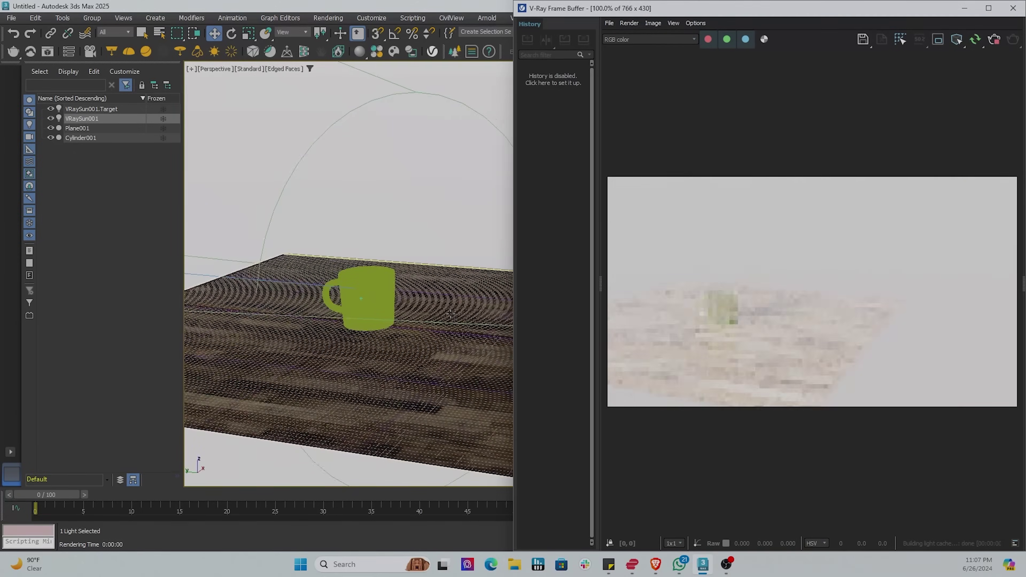
pyautogui.scroll(-5, 451, 313)
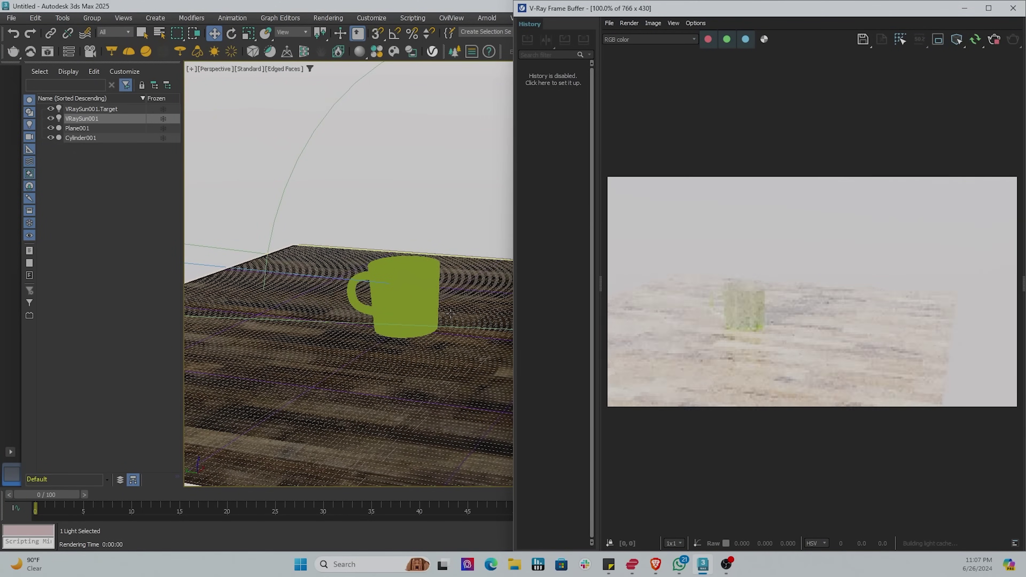
# Create a V-Ray physical camera from the current Perspective view and adjust its framing of the cup, checking it in the enlarged frame buffer
pyautogui.scroll(1, 450, 313)
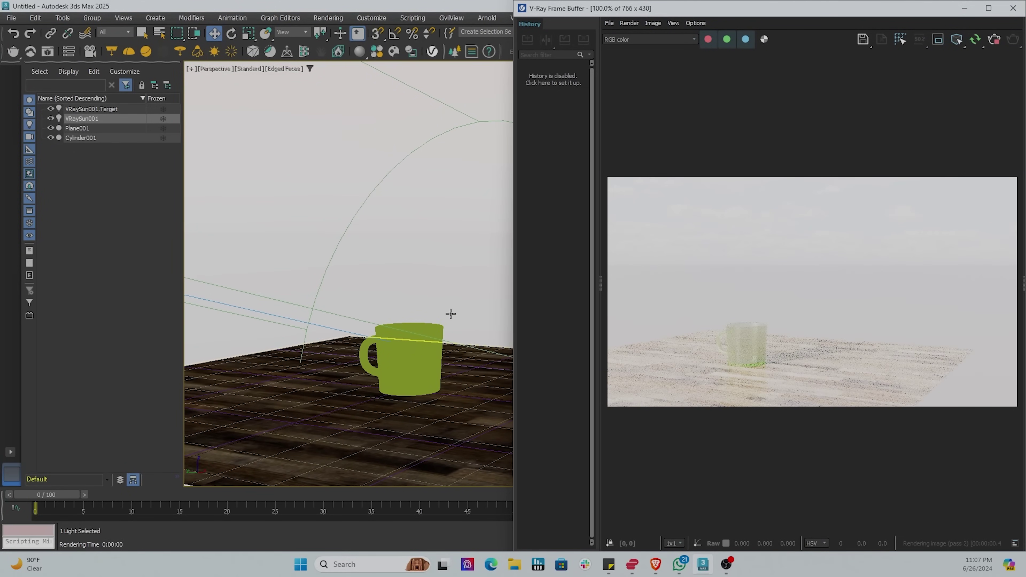
pyautogui.hotkey('ctrl', 'c')
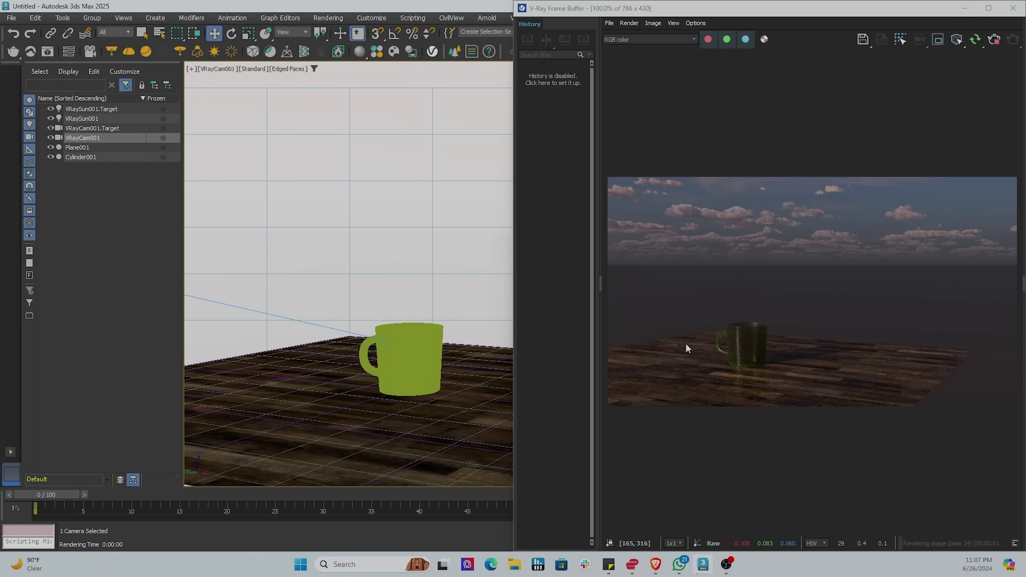
pyautogui.keyDown('alt'); pyautogui.moveTo(674, 351); pyautogui.dragTo(692, 353, button='middle'); pyautogui.keyUp('alt')
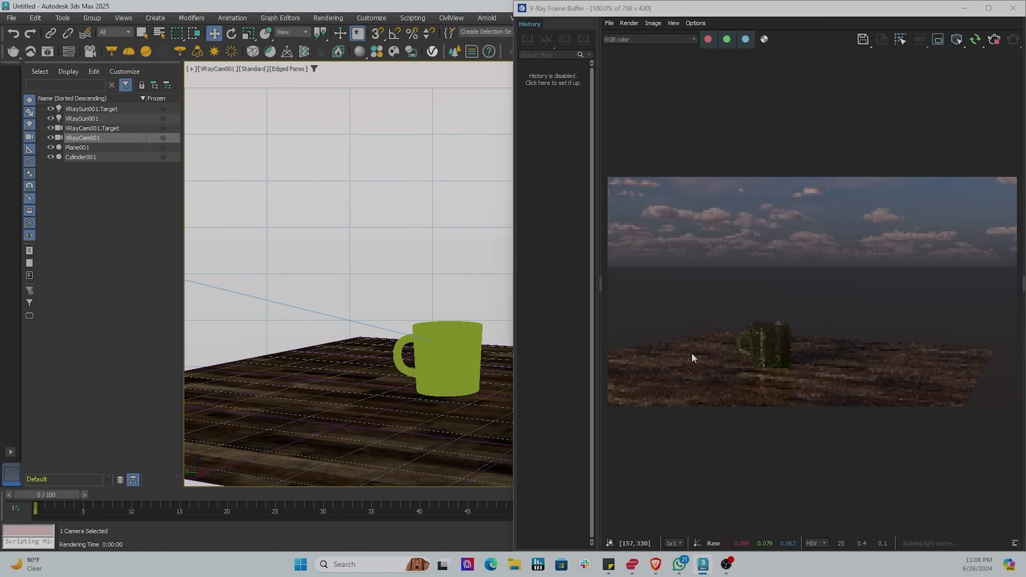
pyautogui.doubleClick(851, 2)
pyautogui.click(804, 8)
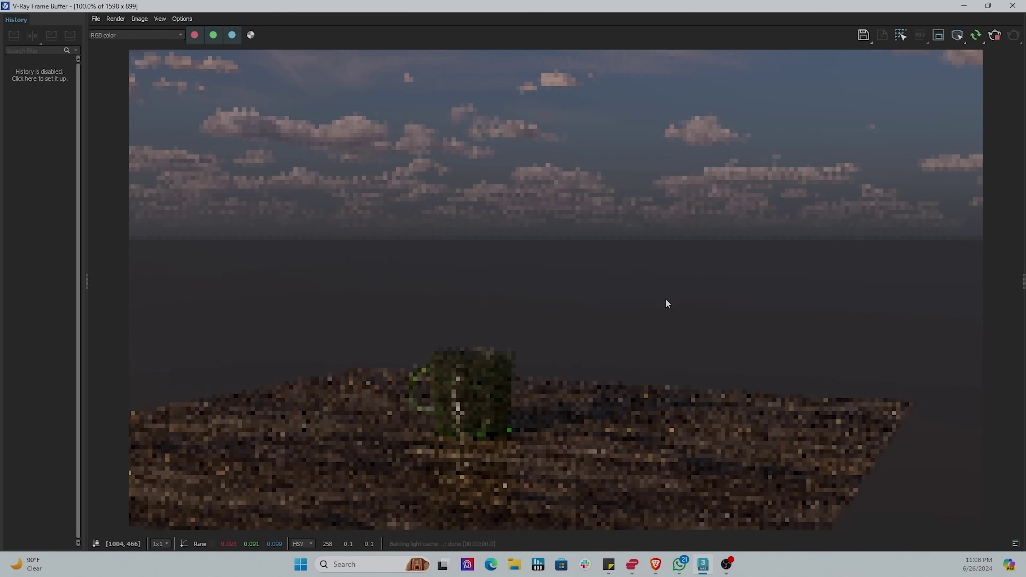
pyautogui.keyDown('alt'); pyautogui.moveTo(671, 305); pyautogui.dragTo(620, 320, button='middle'); pyautogui.keyUp('alt')
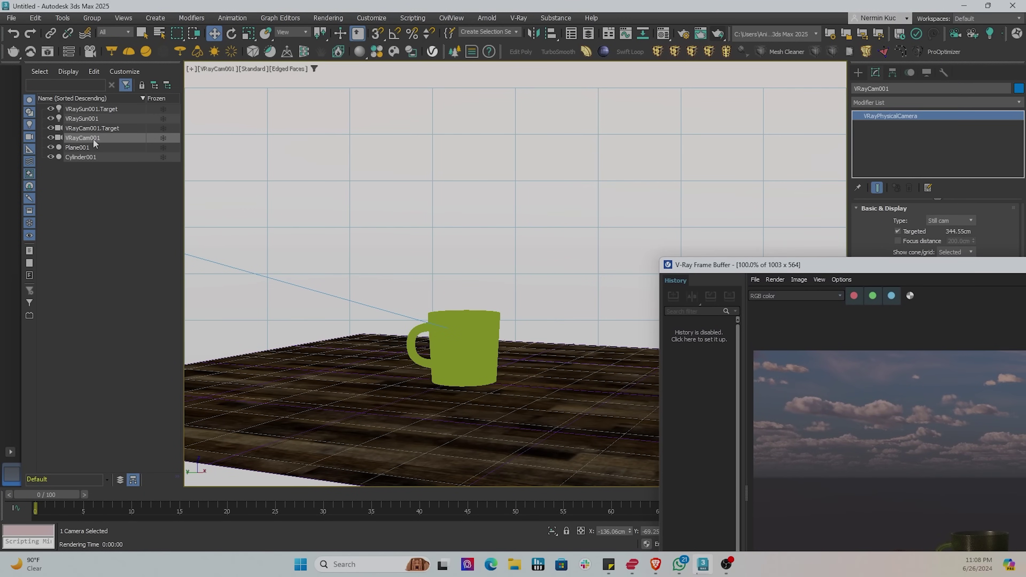
# In the Top view, enable the V-Ray camera's focus distance and shorten it so the focus plane moves closer to the cup
pyautogui.click(93, 138)
pyautogui.press('t')
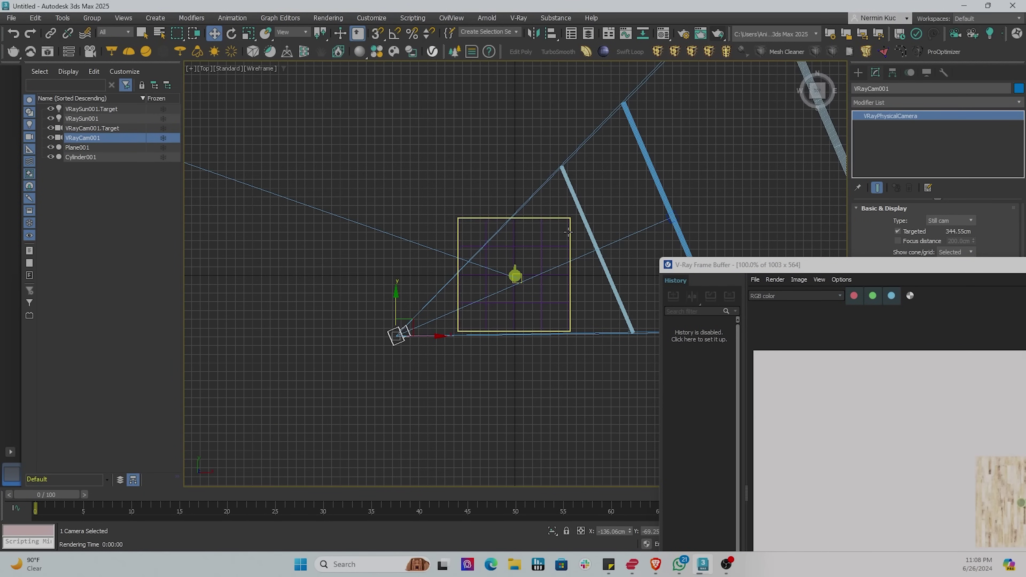
pyautogui.moveTo(747, 265); pyautogui.dragTo(244, 397)
pyautogui.click(897, 242)
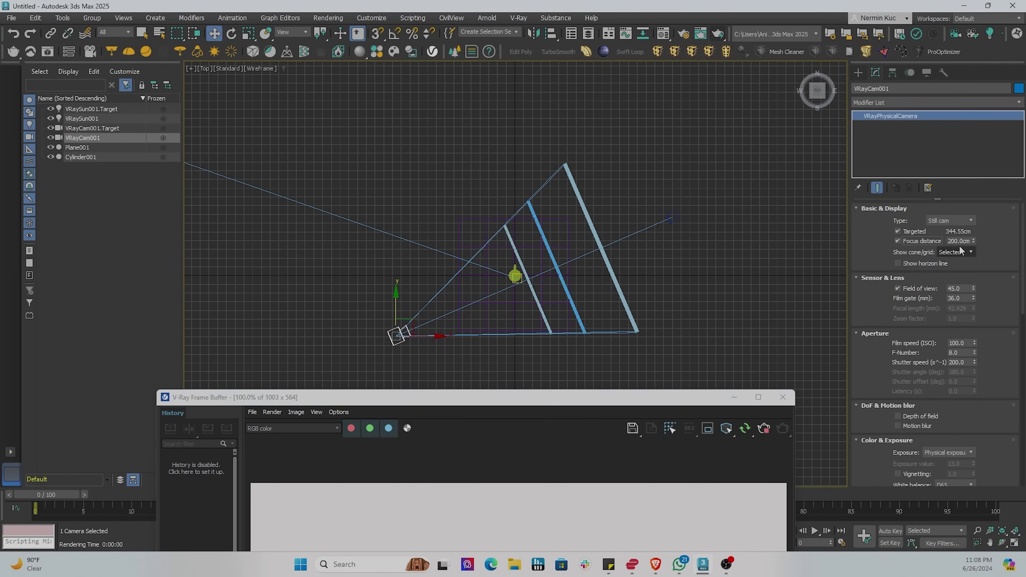
pyautogui.moveTo(973, 242); pyautogui.dragTo(973, 280)
pyautogui.moveTo(640, 398); pyautogui.dragTo(1024, 137)
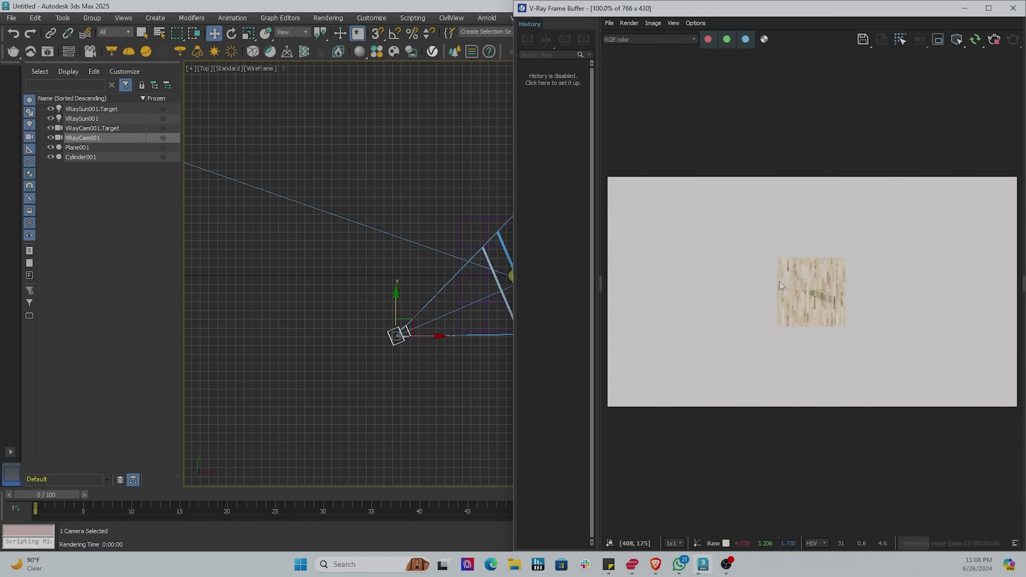
# Switch the viewport from Top to the VRayCam001 camera view and maximize the V-Ray Frame Buffer to check the interactive render
pyautogui.click(97, 138)
pyautogui.click(205, 68)
pyautogui.moveTo(243, 80)
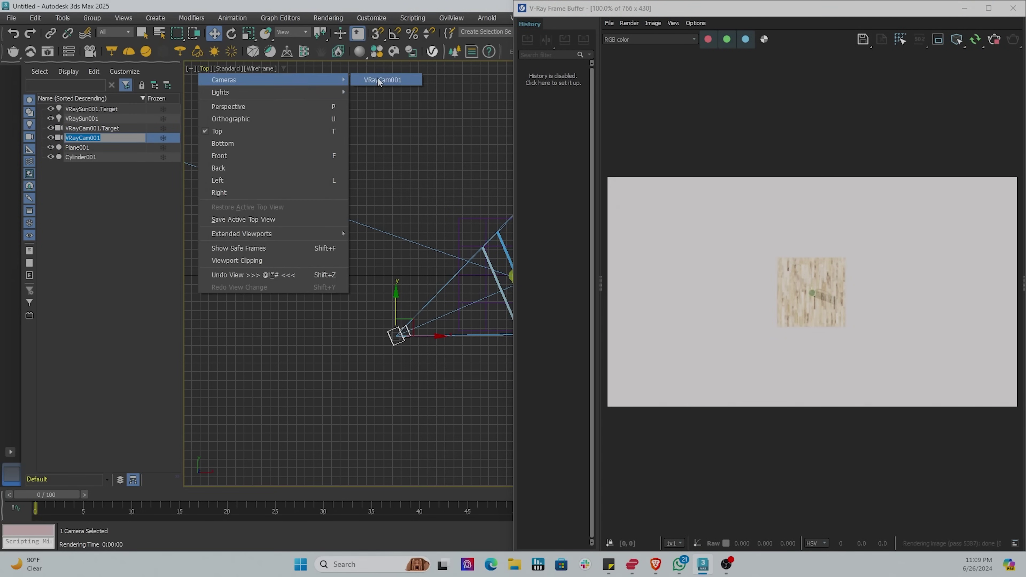
pyautogui.click(379, 80)
pyautogui.moveTo(779, 10); pyautogui.dragTo(483, 102)
pyautogui.click(753, 101)
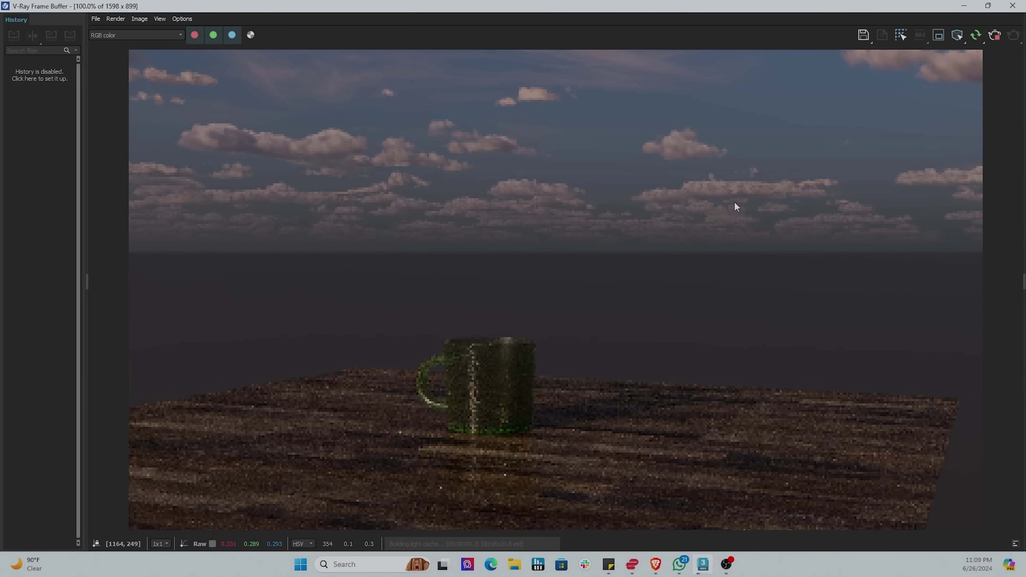
# Stop the interactive rendering and start a production render of the VRayCam001 view from the frame buffer
pyautogui.click(995, 36)
pyautogui.click(149, 19)
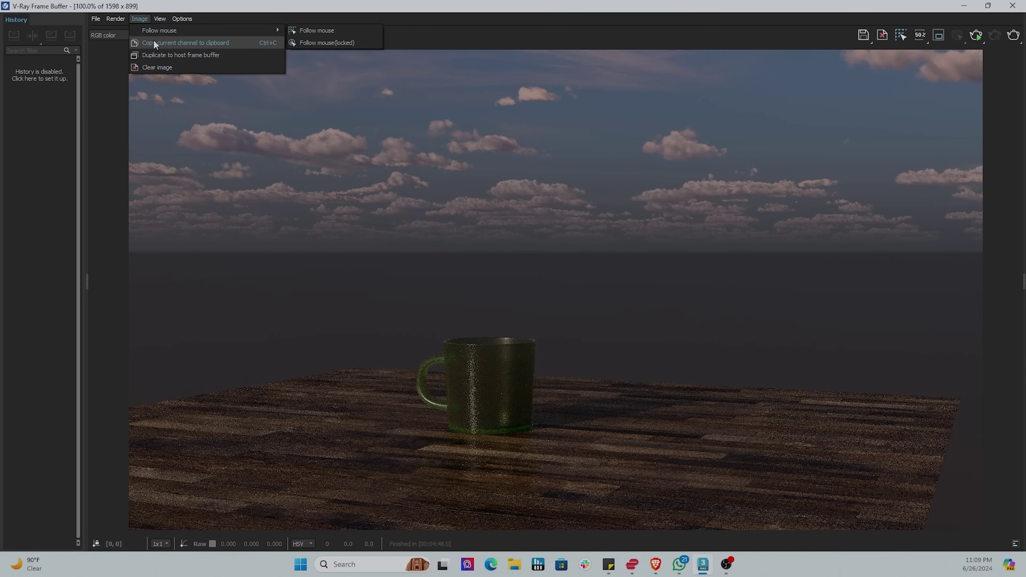
pyautogui.moveTo(122, 20)
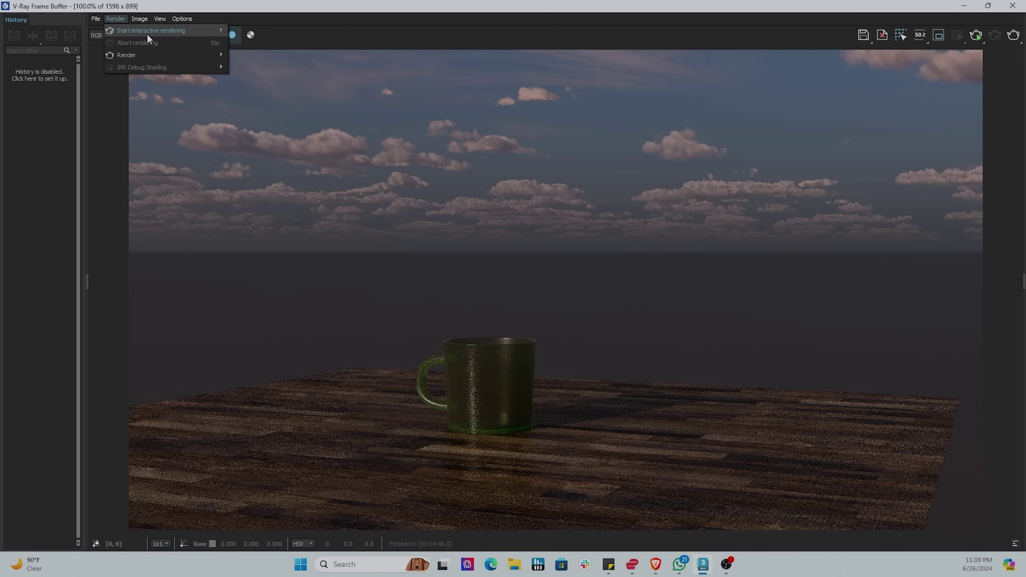
pyautogui.moveTo(170, 55)
pyautogui.click(258, 55)
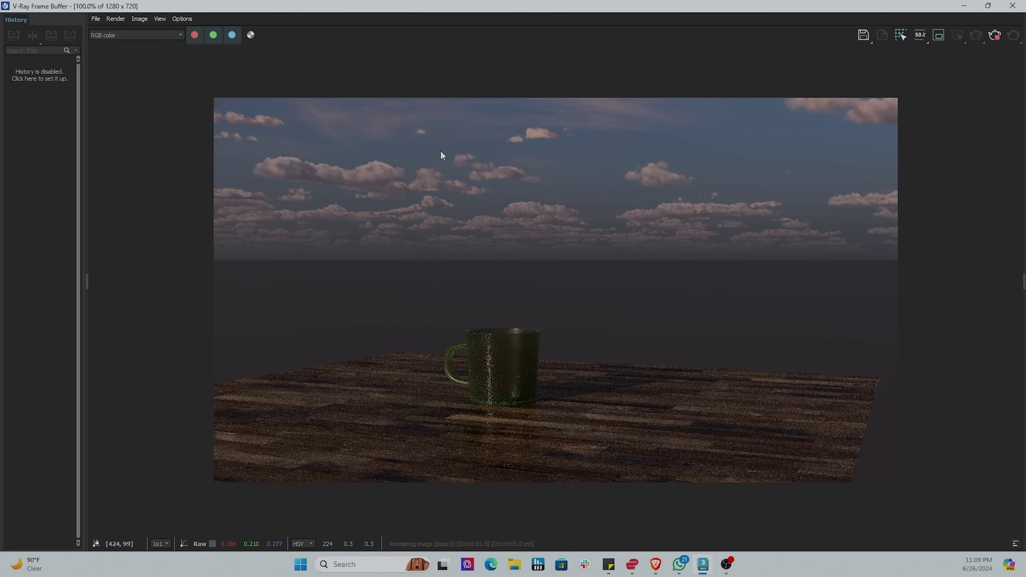